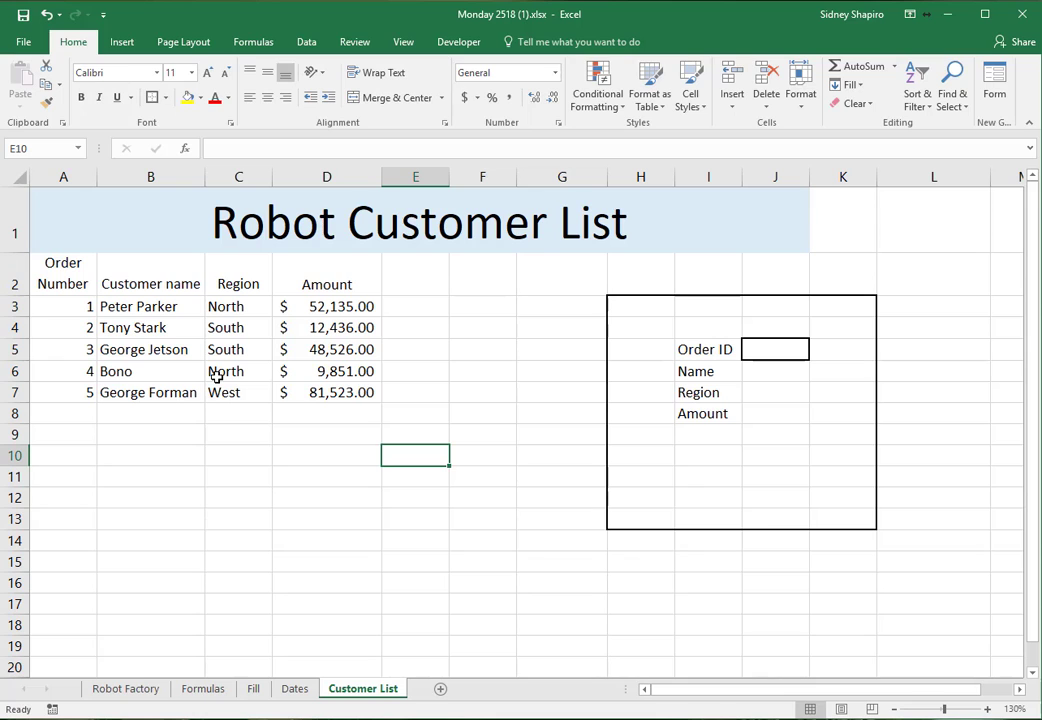
{"action": "scroll", "coordinate": [200, 505], "scroll_direction": "down", "scroll_amount": 13}
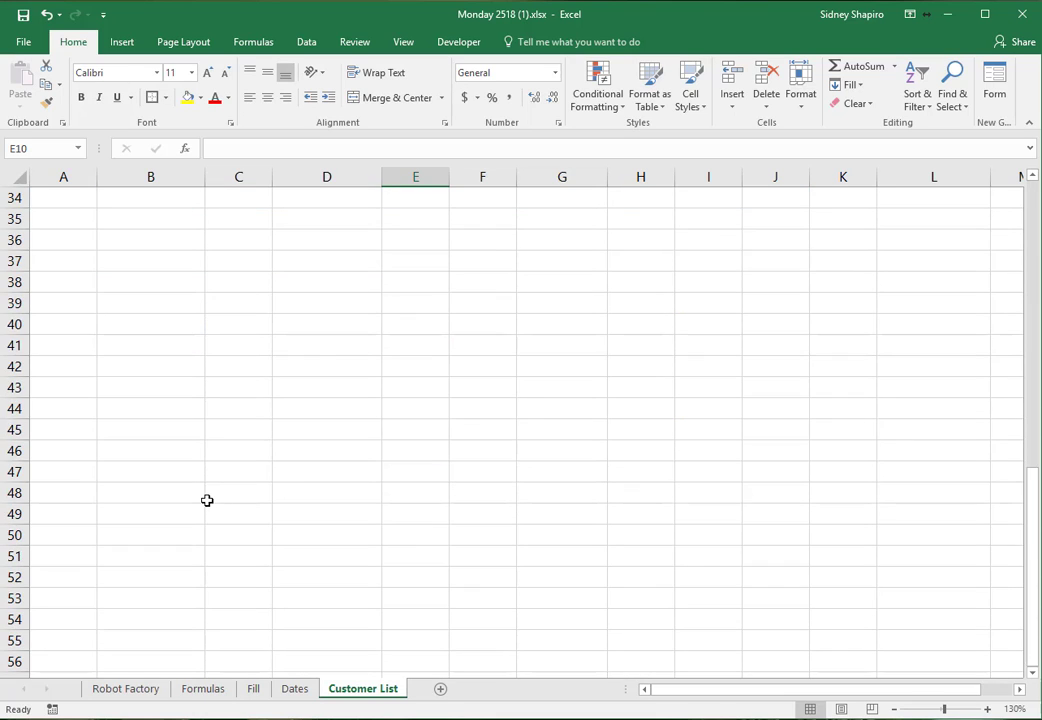
{"action": "scroll", "coordinate": [210, 497], "scroll_direction": "up", "scroll_amount": 13}
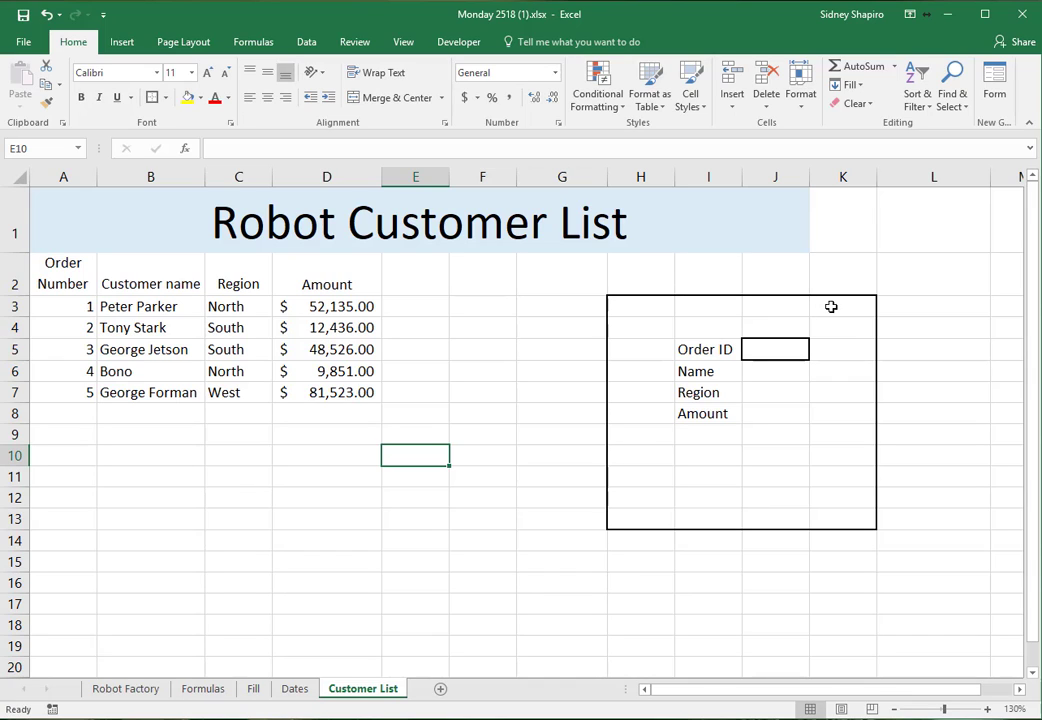
Enter 1 as the Order ID in cell J5 of the lookup form and clear it again.
{"action": "left_click", "coordinate": [793, 349]}
{"action": "type", "text": "1"}
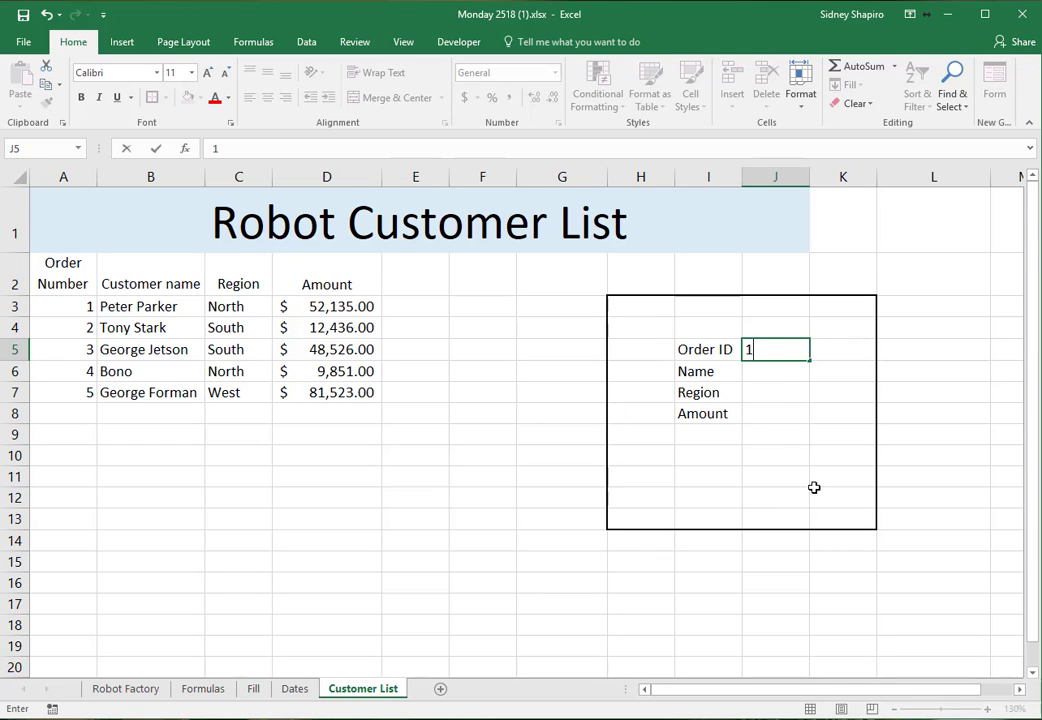
{"action": "left_click", "coordinate": [820, 482]}
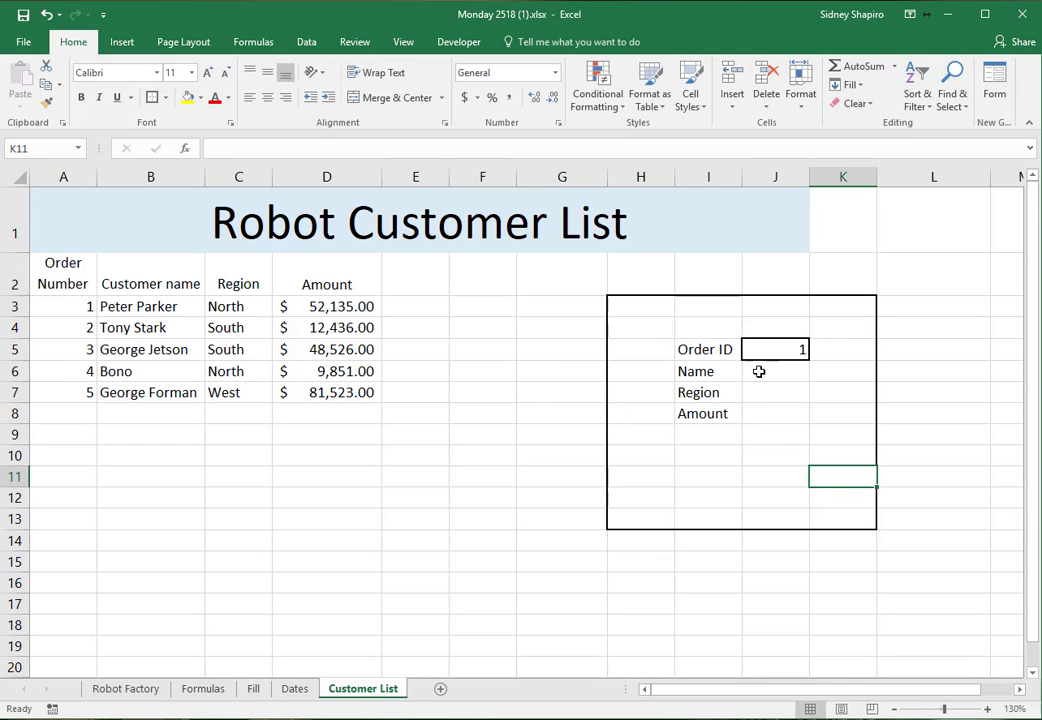
{"action": "left_click", "coordinate": [789, 352]}
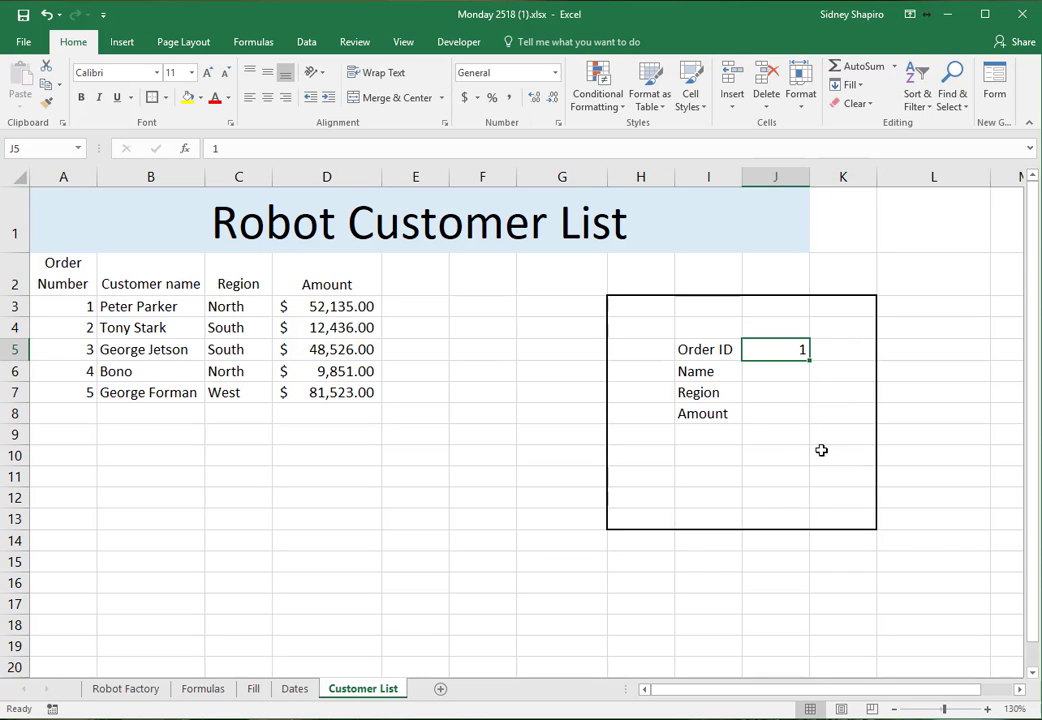
{"action": "key", "text": "Delete"}
{"action": "left_click", "coordinate": [793, 486]}
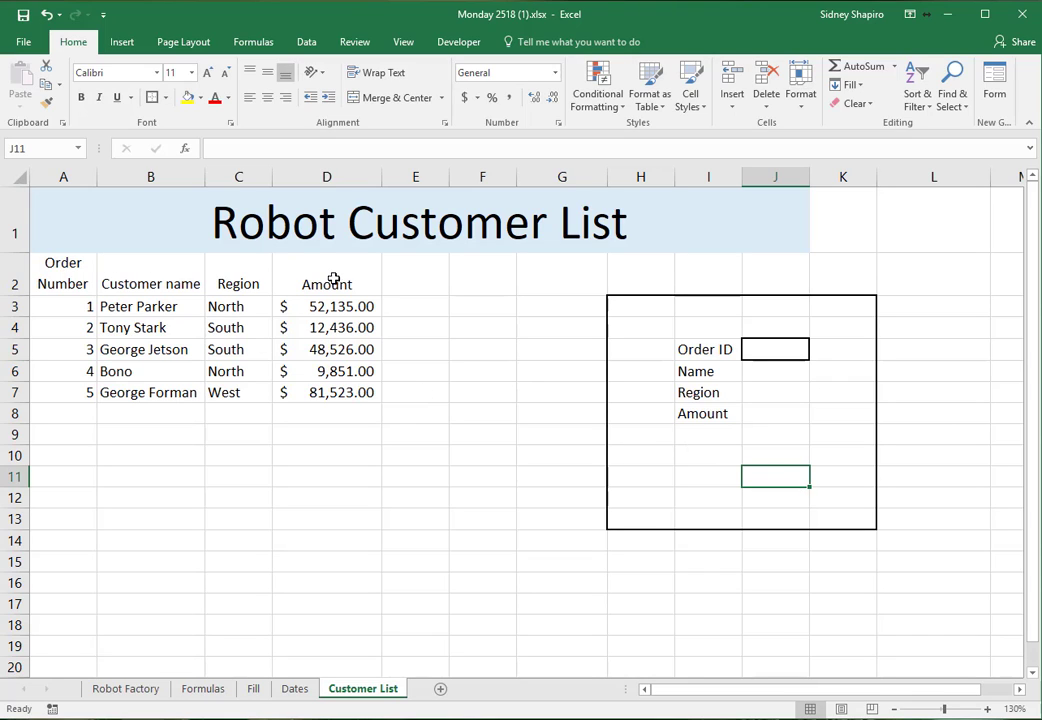
Examine the customer table's columns and rows, from Order Number through Customer name and Region to Amount.
{"action": "left_click_drag", "start_coordinate": [126, 281], "coordinate": [250, 392]}
{"action": "left_click", "coordinate": [357, 428]}
{"action": "left_click_drag", "start_coordinate": [228, 276], "coordinate": [355, 394]}
{"action": "left_click", "coordinate": [358, 451]}
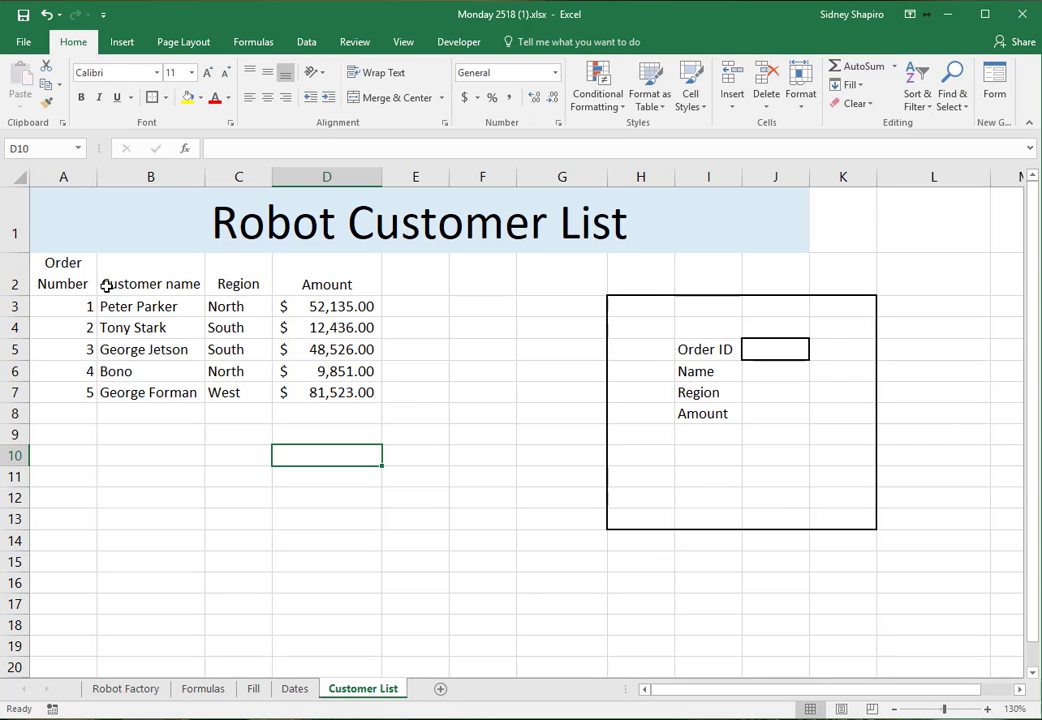
{"action": "left_click", "coordinate": [56, 263]}
{"action": "mouse_move", "coordinate": [85, 272]}
{"action": "left_mouse_down"}
{"action": "mouse_move", "coordinate": [360, 384]}
{"action": "mouse_move", "coordinate": [358, 395]}
{"action": "left_mouse_up"}
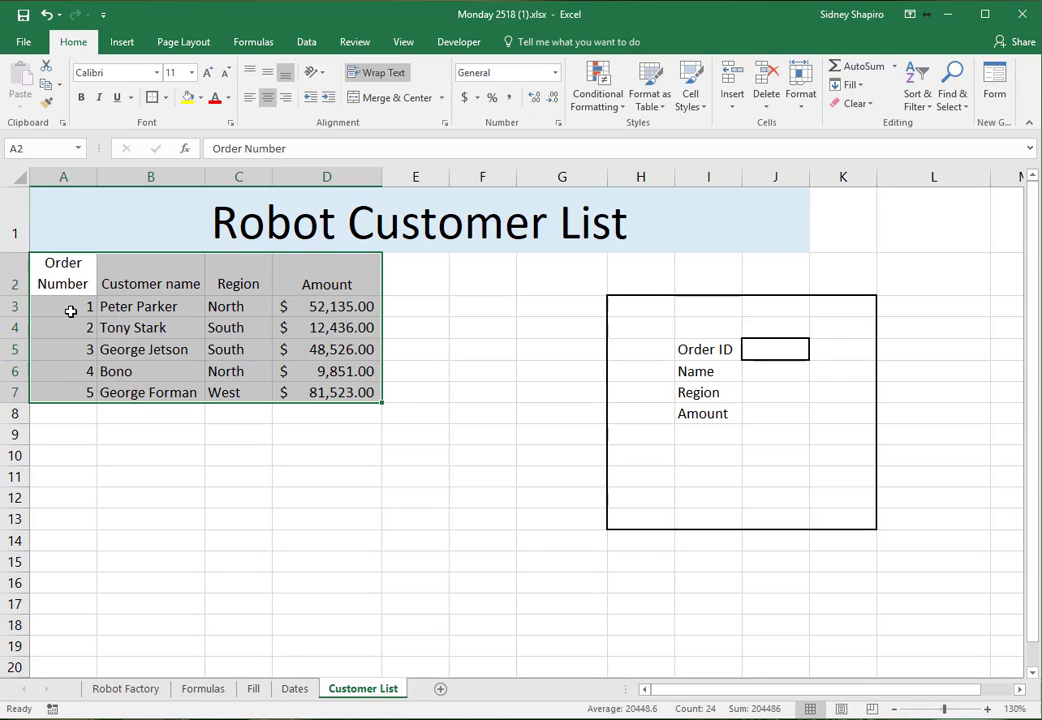
{"action": "left_click", "coordinate": [79, 432]}
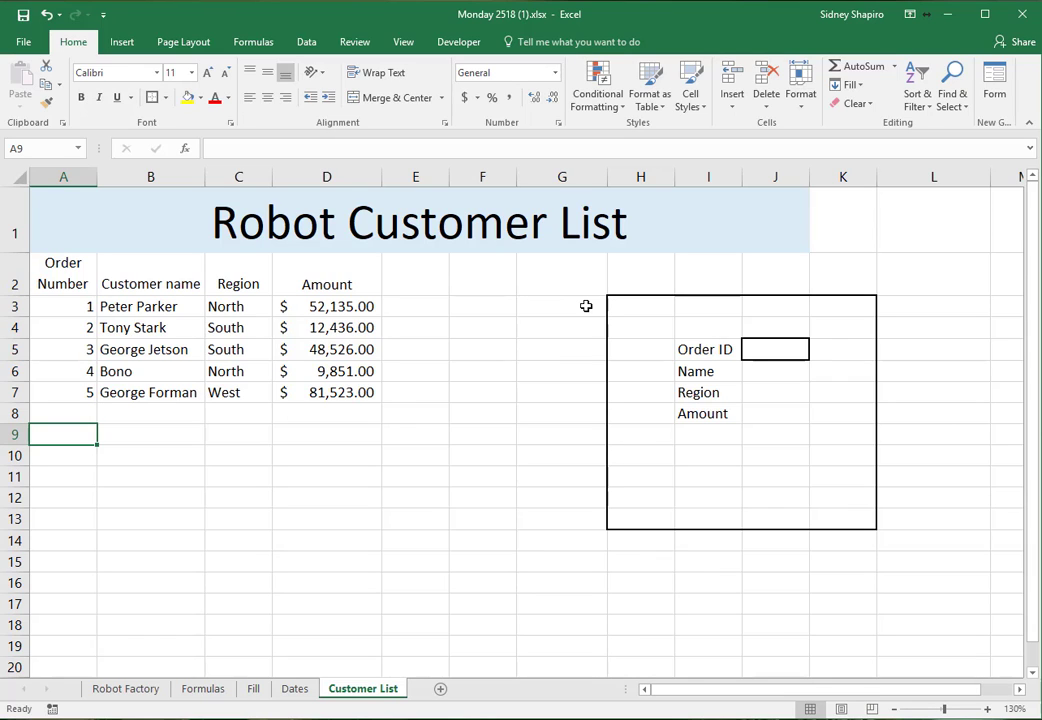
{"action": "left_click_drag", "start_coordinate": [53, 263], "coordinate": [321, 386]}
{"action": "left_click", "coordinate": [252, 471]}
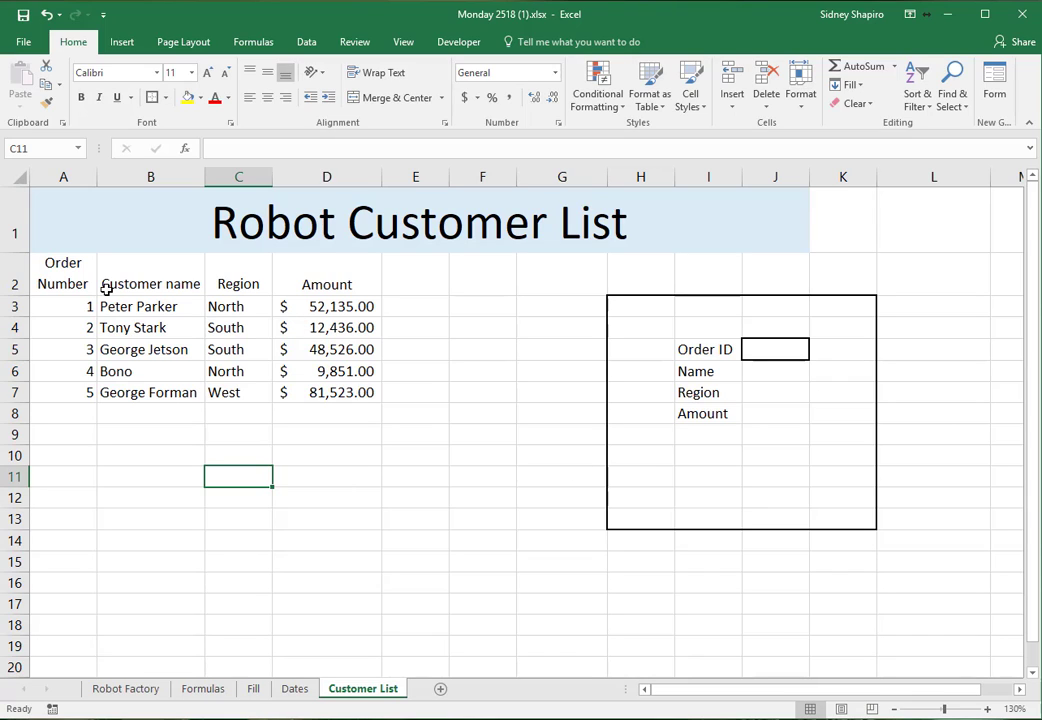
{"action": "left_click", "coordinate": [72, 306]}
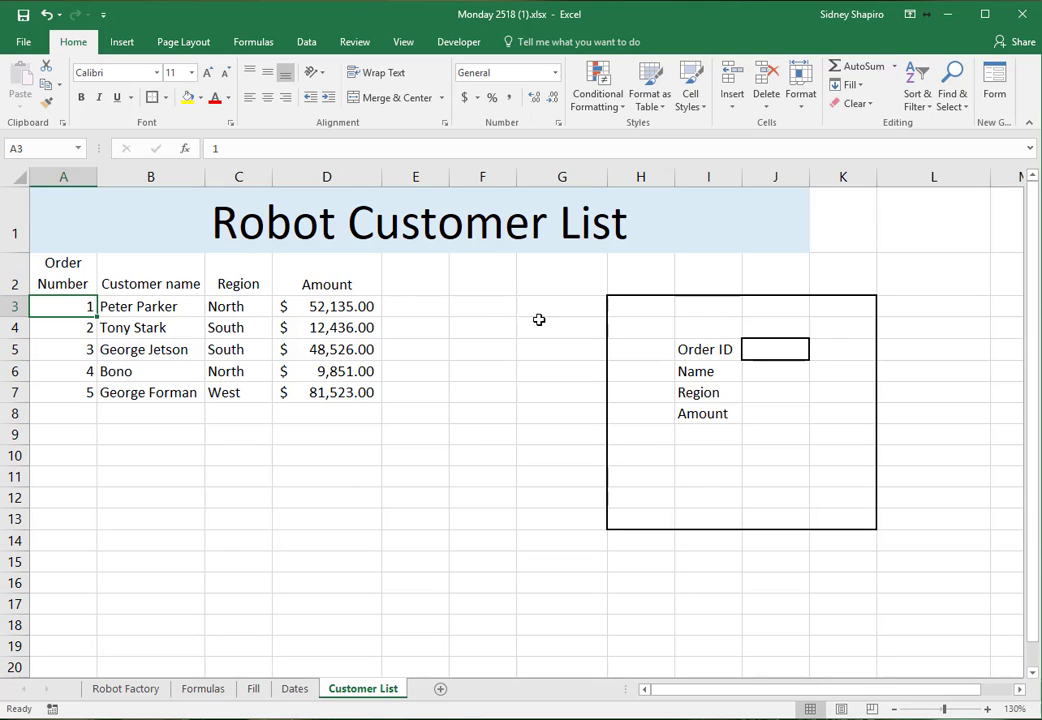
{"action": "left_click", "coordinate": [549, 352]}
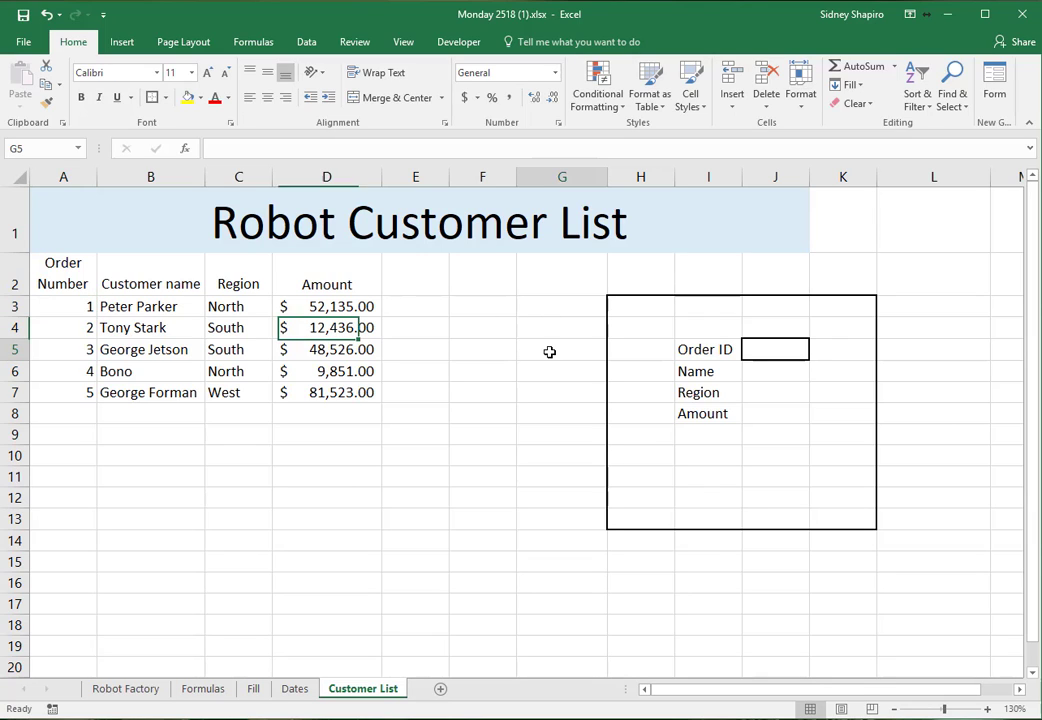
Try Order ID 1 in cell J5, check the empty Name and Region cells, and delete the entry.
{"action": "left_click", "coordinate": [780, 353]}
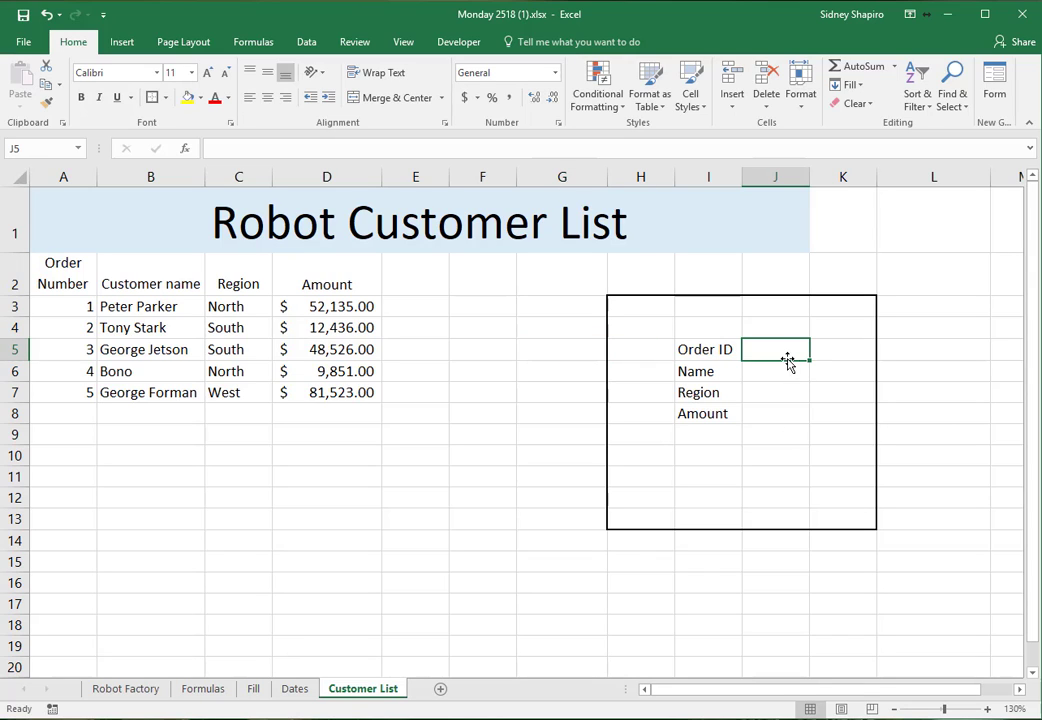
{"action": "type", "text": "1"}
{"action": "left_click", "coordinate": [784, 400]}
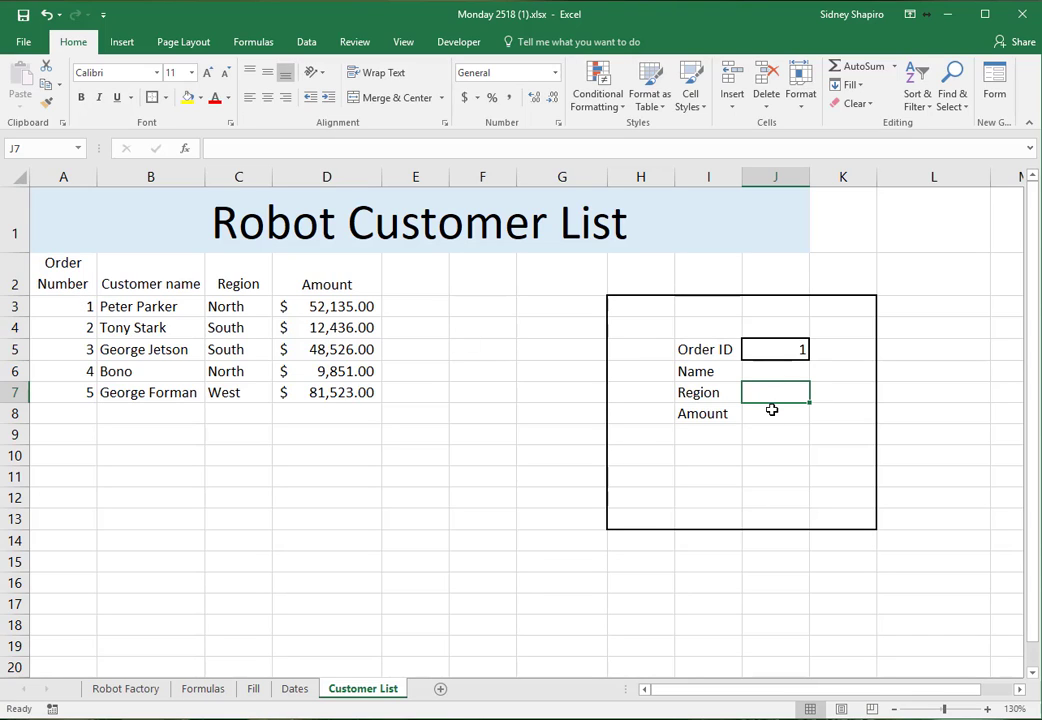
{"action": "left_click", "coordinate": [780, 370]}
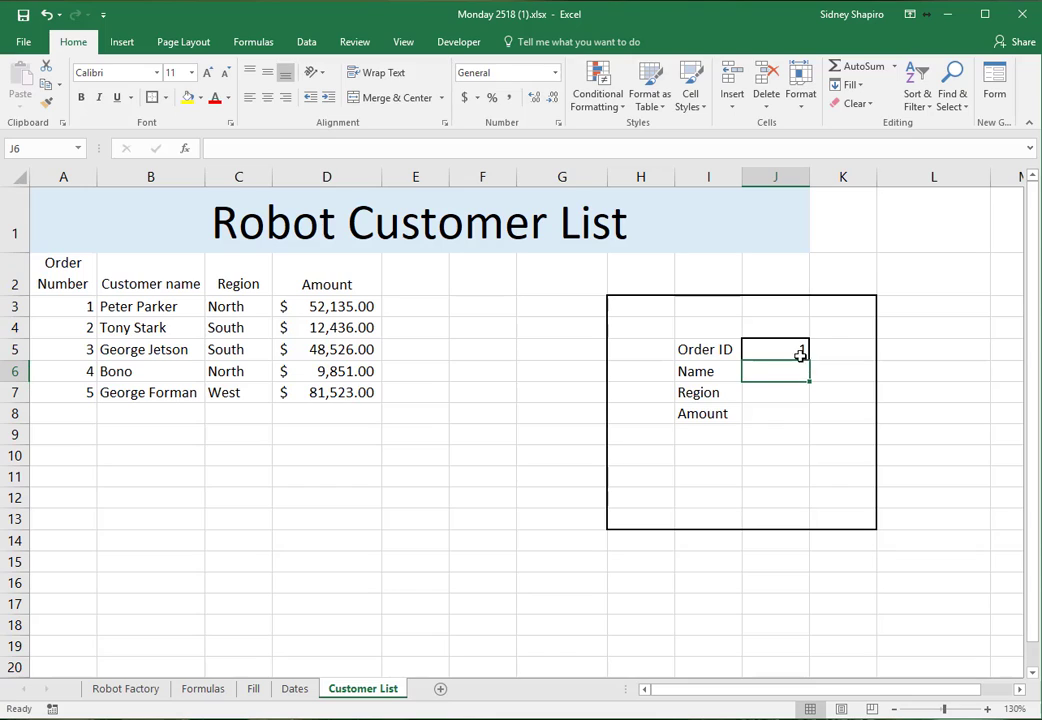
{"action": "left_click", "coordinate": [797, 349]}
{"action": "key", "text": "Delete"}
{"action": "left_click", "coordinate": [781, 367]}
{"action": "left_click", "coordinate": [66, 281]}
{"action": "left_click_drag", "start_coordinate": [66, 281], "coordinate": [66, 381]}
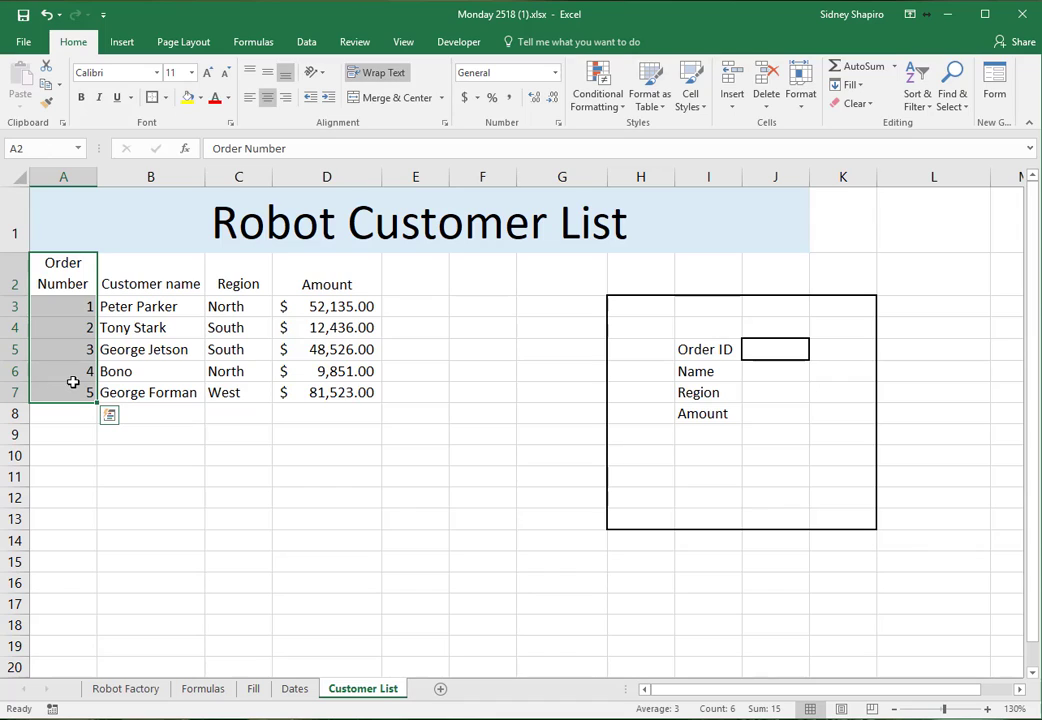
{"action": "left_click", "coordinate": [214, 349]}
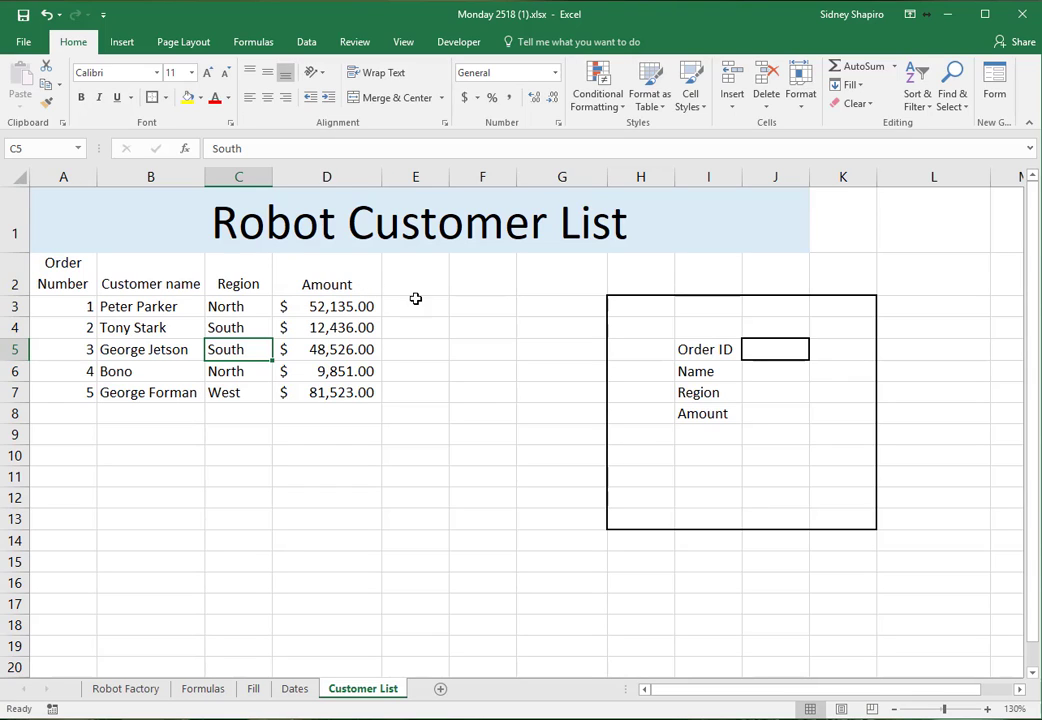
Enter the formula =VLOOKUP(J5,A3:D7,2) in cell J6 to return the Name for the Order ID.
{"action": "left_click", "coordinate": [768, 372]}
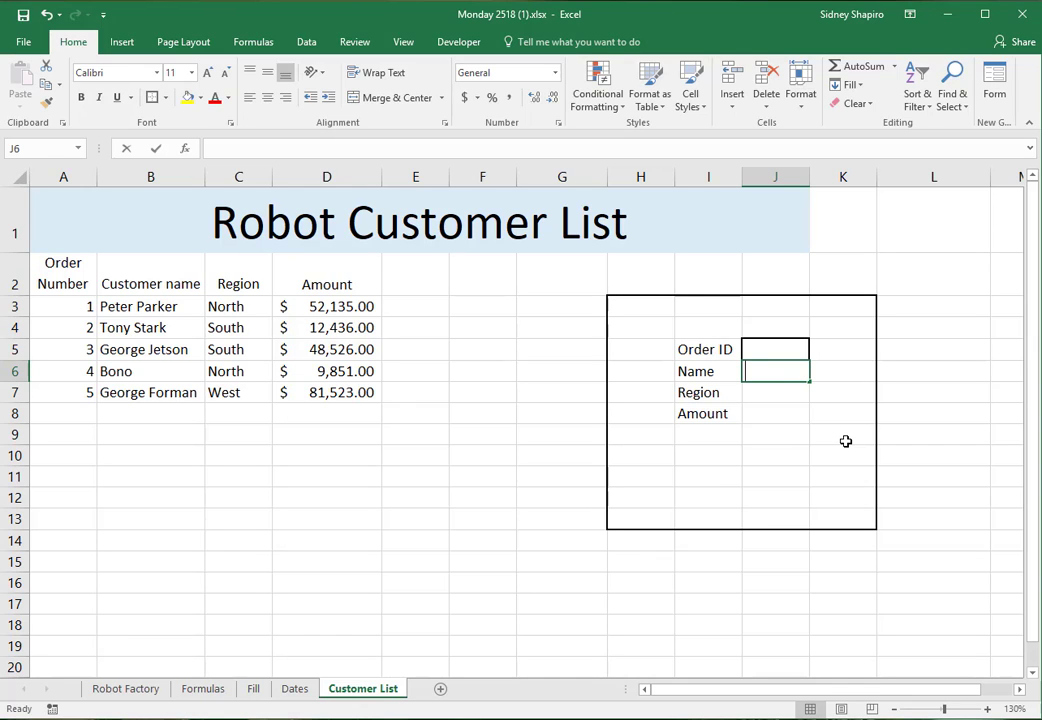
{"action": "type", "text": "=vlookupo"}
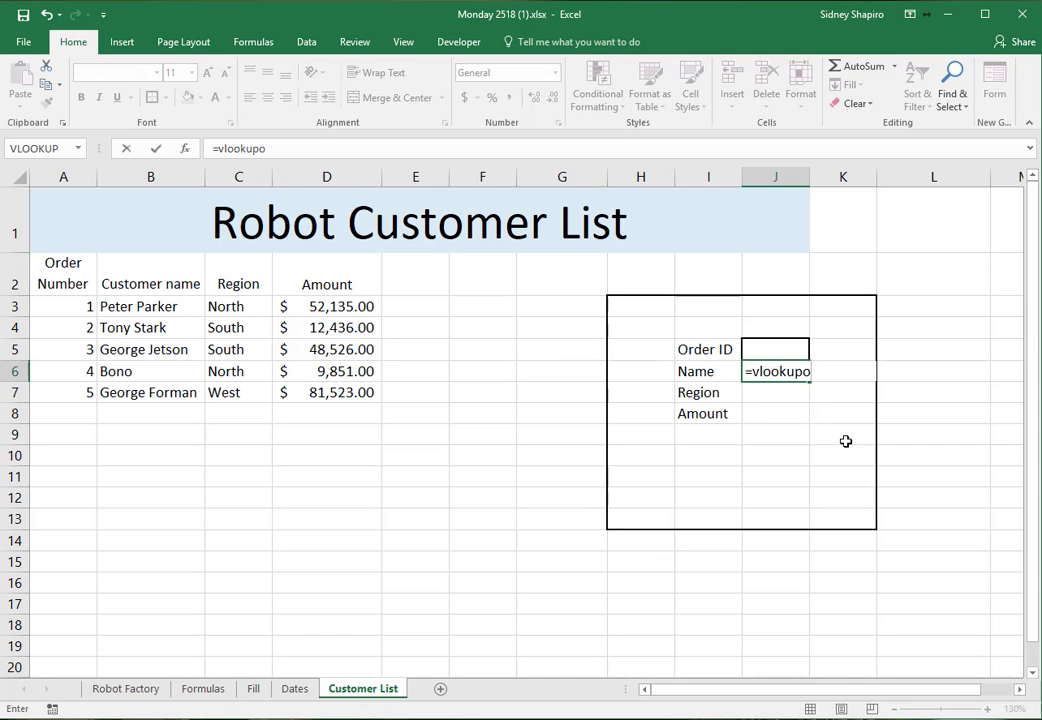
{"action": "key", "text": "BackSpace"}
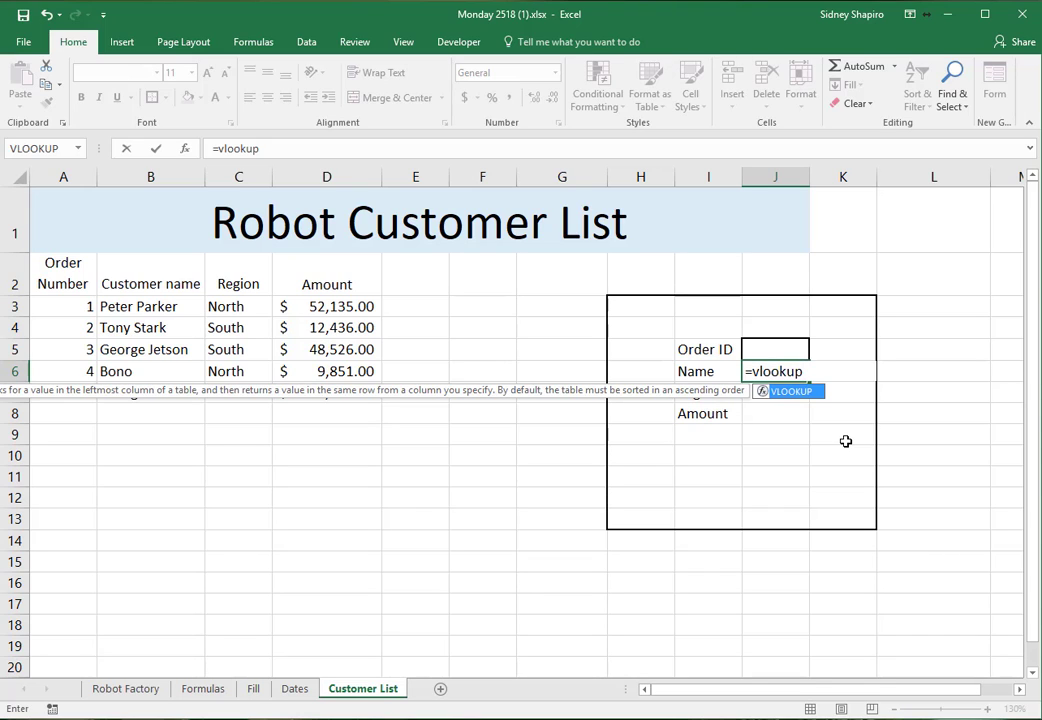
{"action": "type", "text": "("}
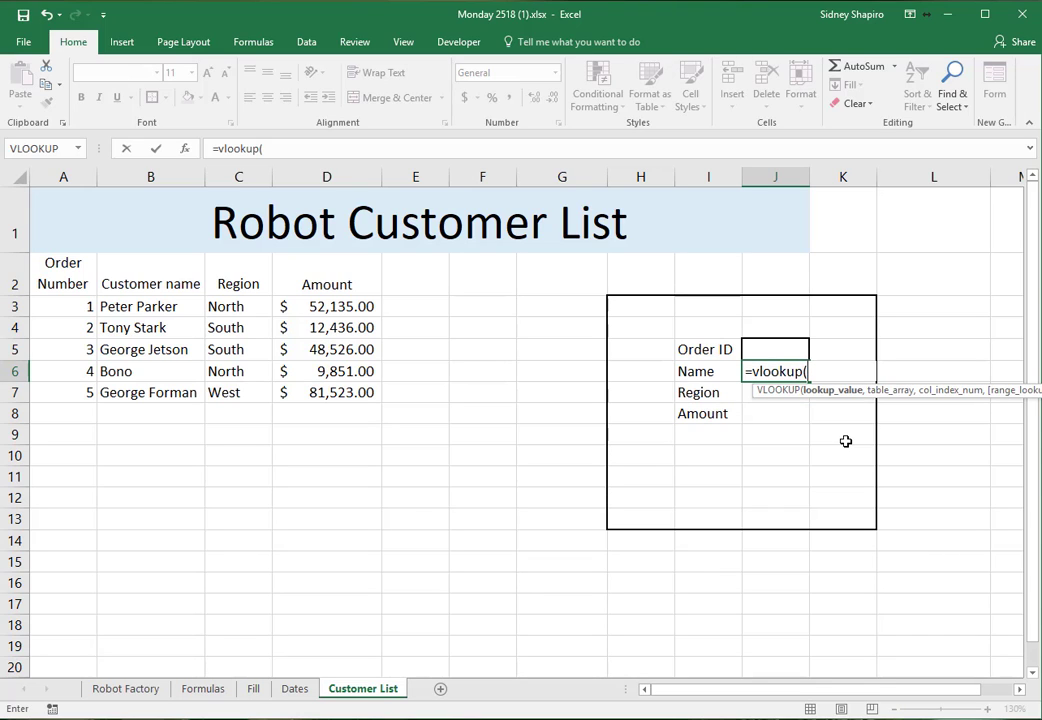
{"action": "left_click", "coordinate": [775, 347]}
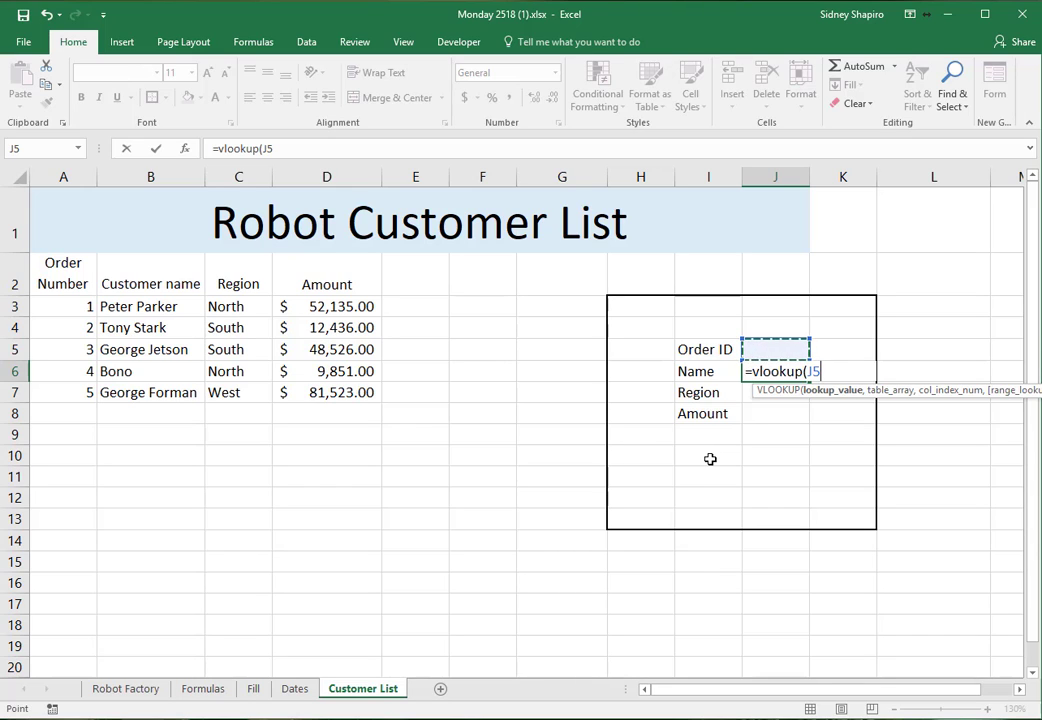
{"action": "type", "text": ","}
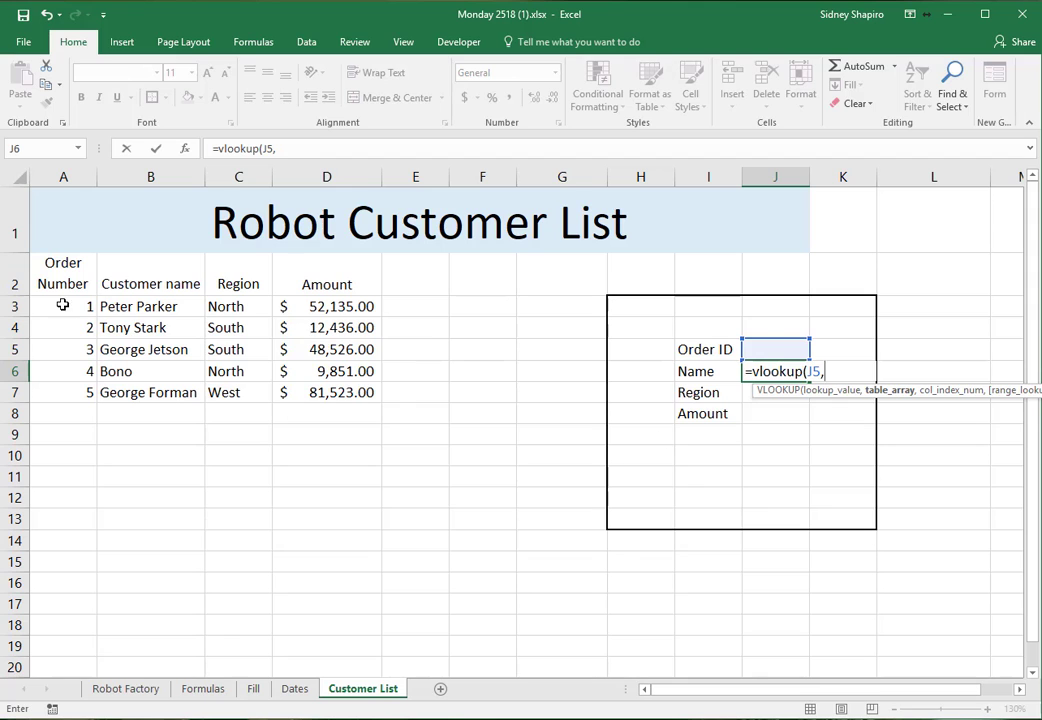
{"action": "left_click_drag", "start_coordinate": [62, 305], "coordinate": [317, 392]}
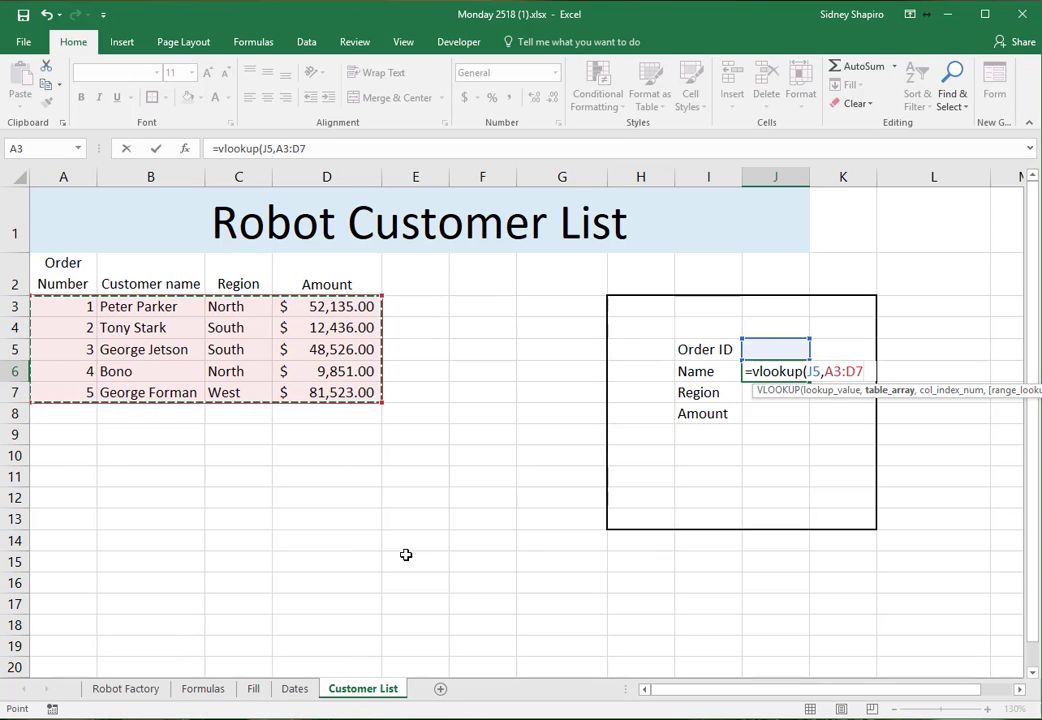
{"action": "type", "text": ","}
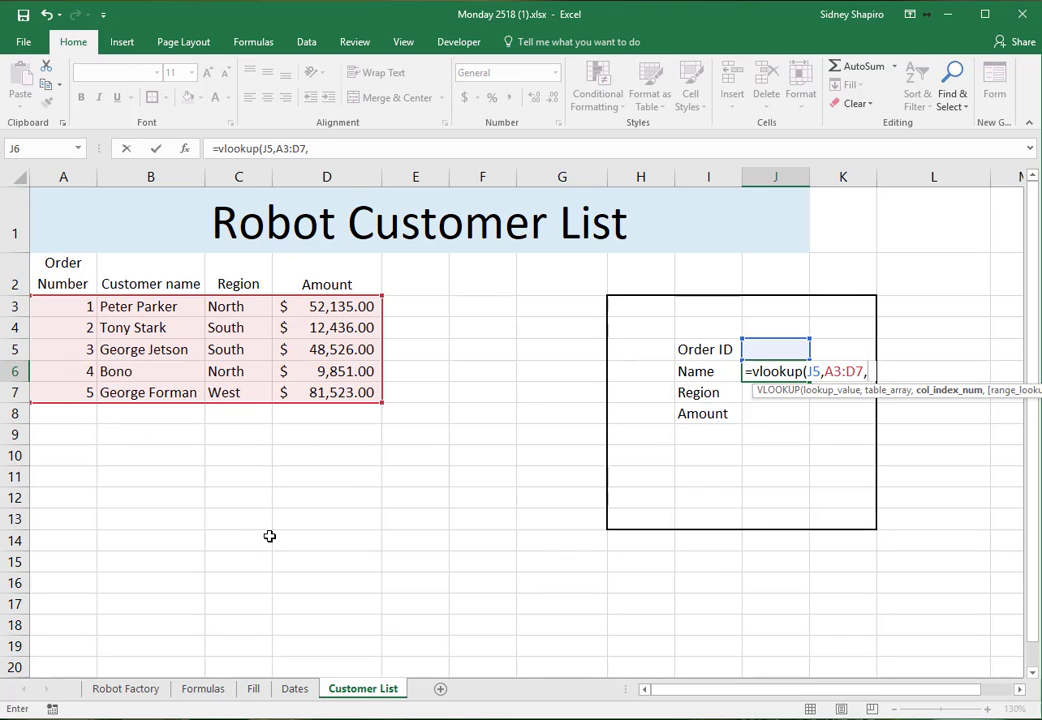
{"action": "type", "text": "2)"}
{"action": "key", "text": "Return"}
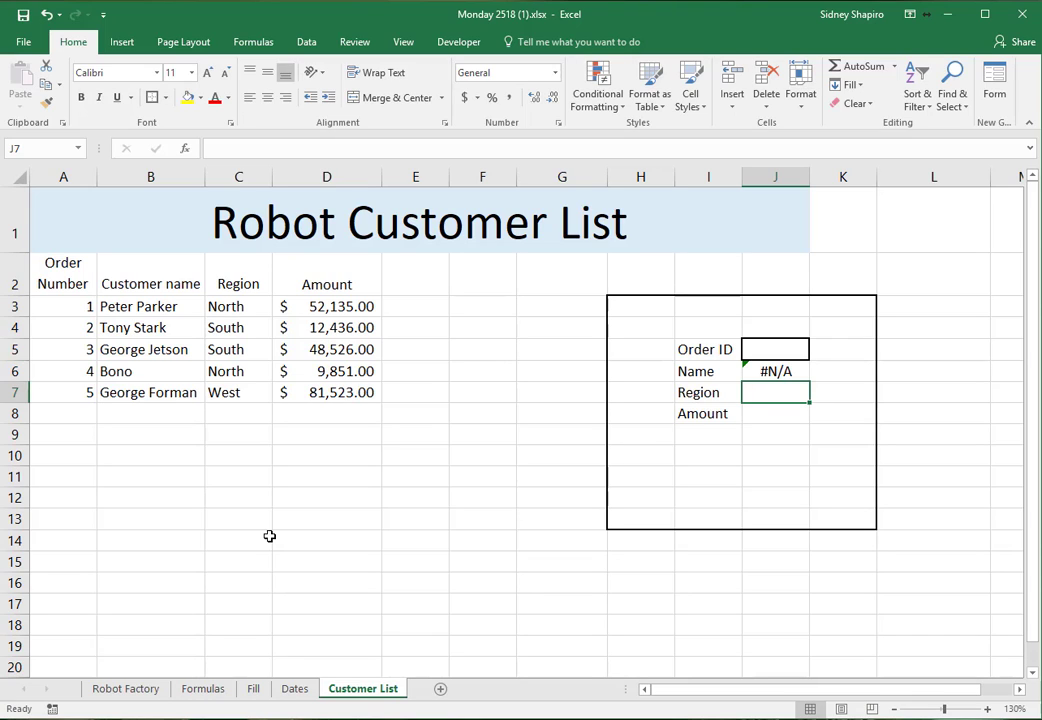
Start a VLOOKUP formula in the Region cell J7 and open its function arguments, keeping the customer table uncovered.
{"action": "type", "text": "="}
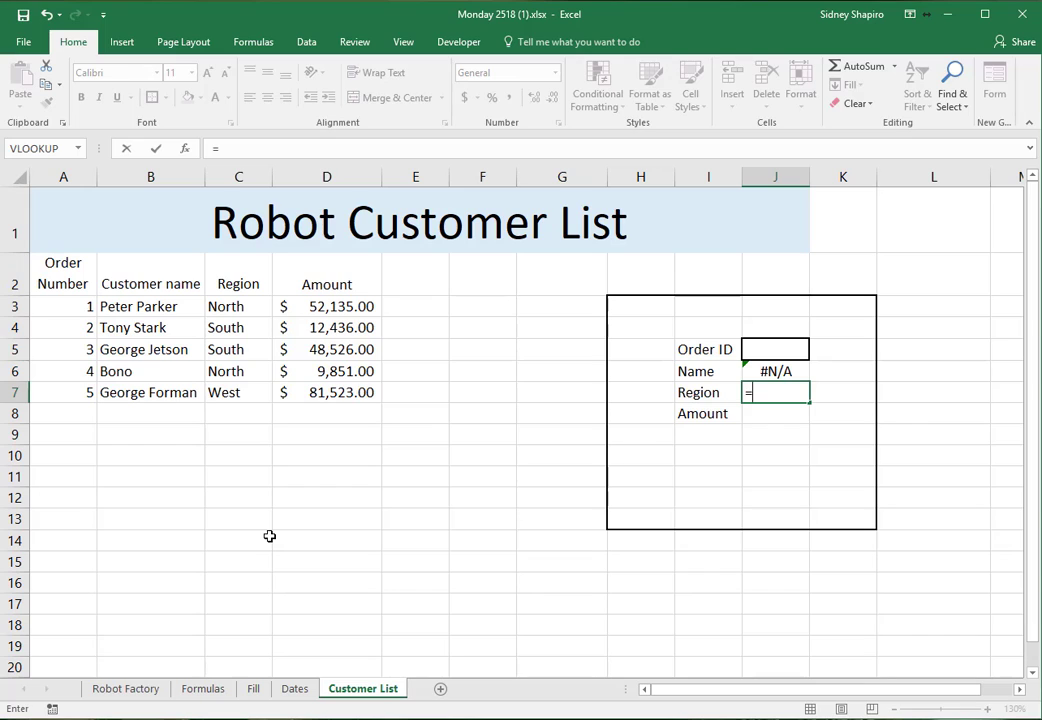
{"action": "type", "text": "v"}
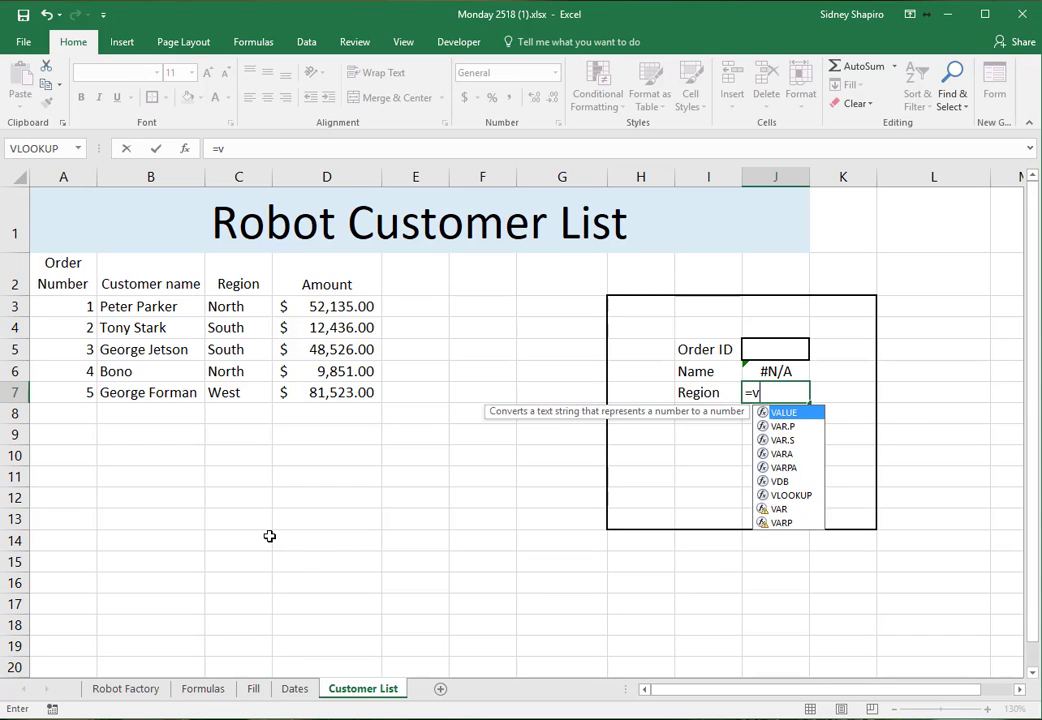
{"action": "type", "text": "looku"}
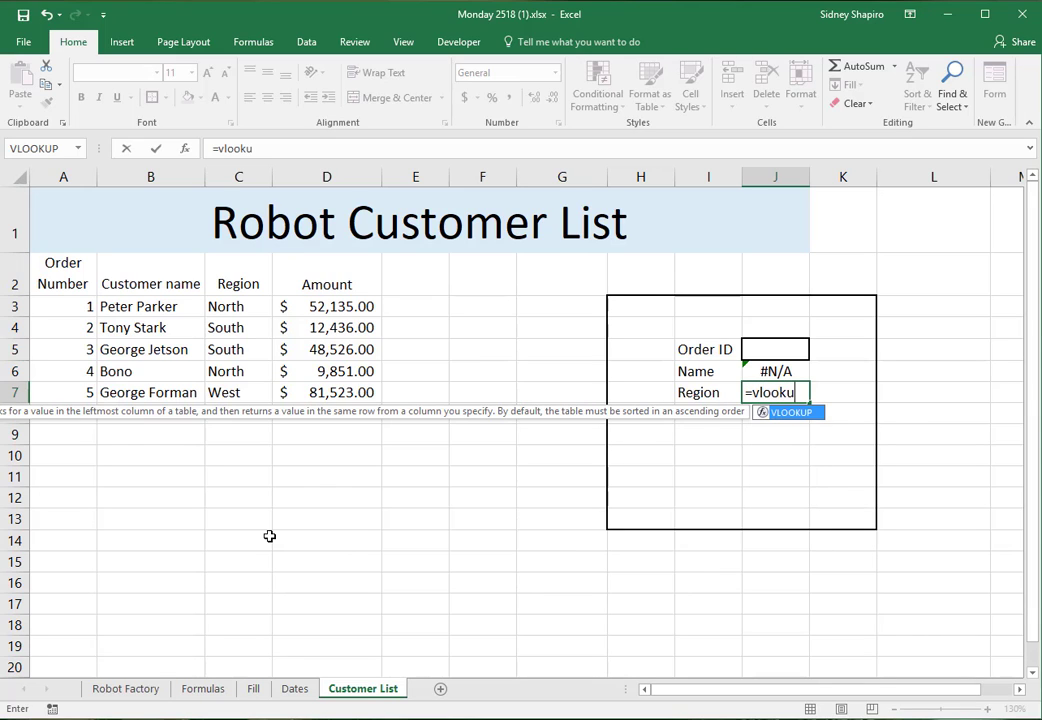
{"action": "type", "text": "p("}
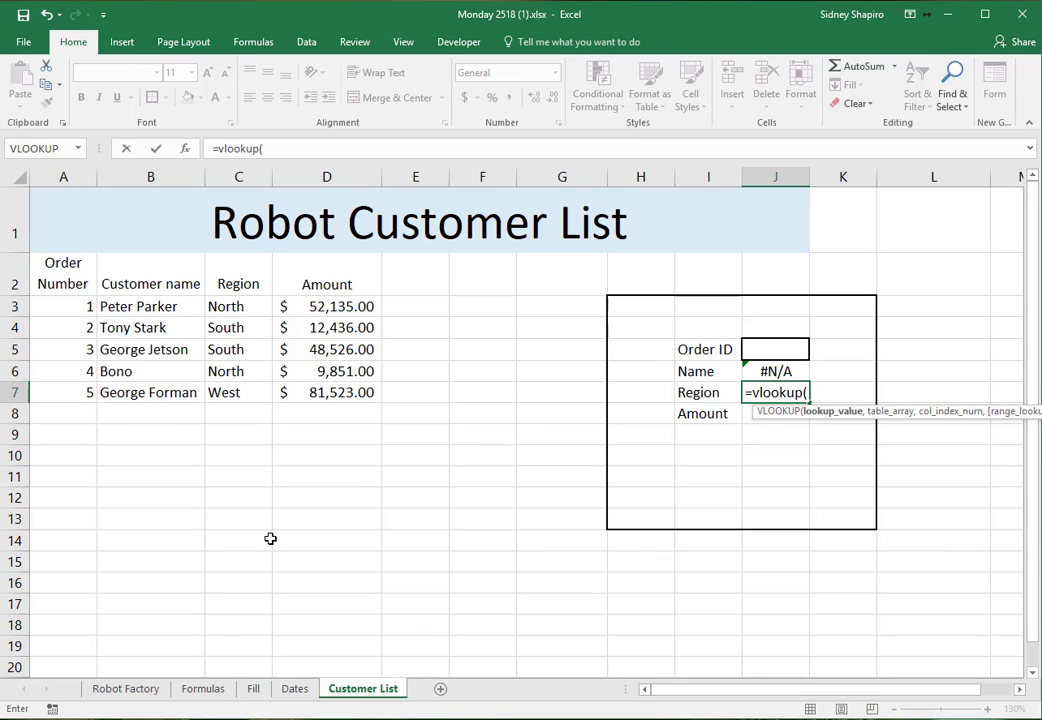
{"action": "left_click", "coordinate": [253, 42]}
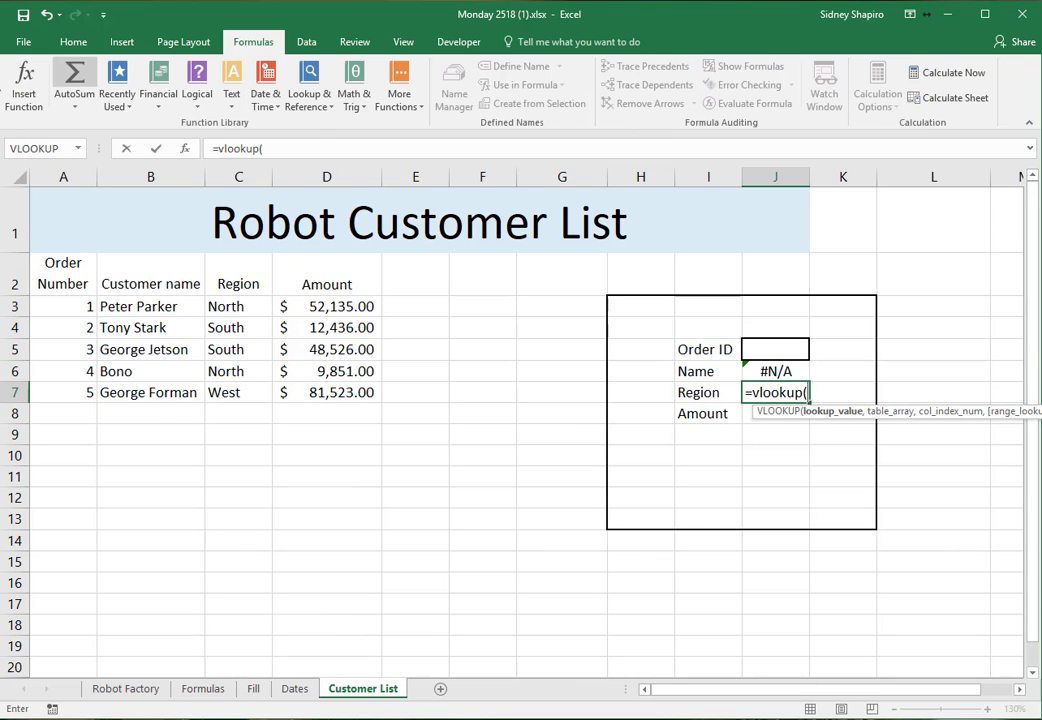
{"action": "left_click", "coordinate": [23, 85]}
{"action": "left_click_drag", "start_coordinate": [741, 466], "coordinate": [200, 372]}
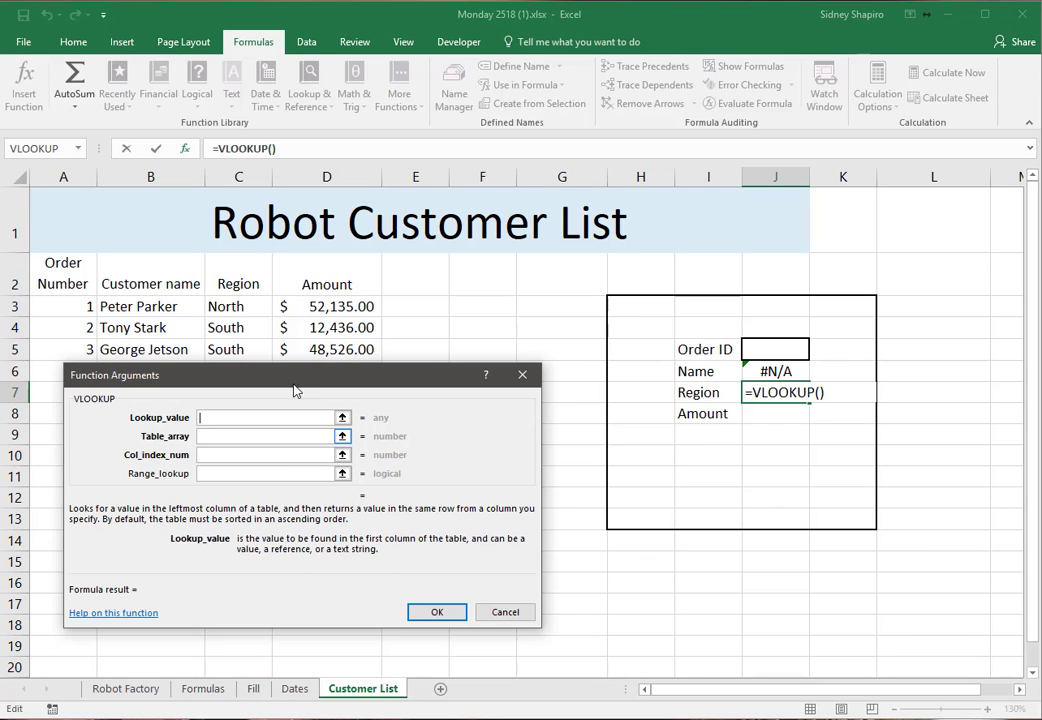
{"action": "left_click_drag", "start_coordinate": [298, 376], "coordinate": [289, 444]}
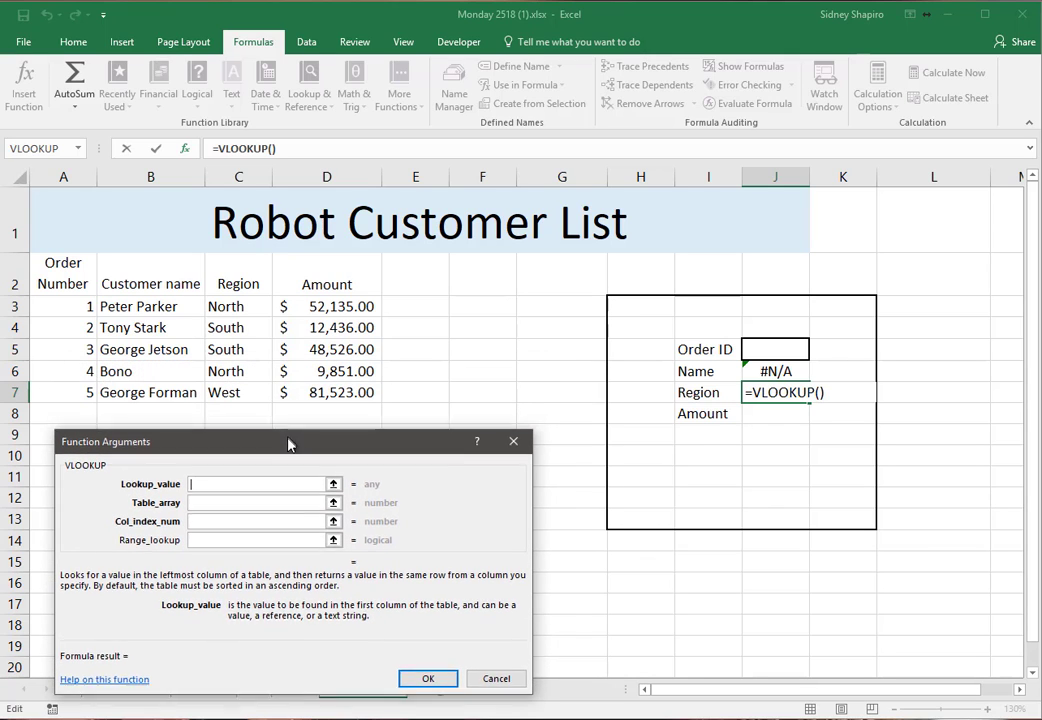
Complete the Region formula in cell J7 as =VLOOKUP(J5,A3:D7,3).
{"action": "left_click", "coordinate": [333, 484]}
{"action": "left_click", "coordinate": [770, 349]}
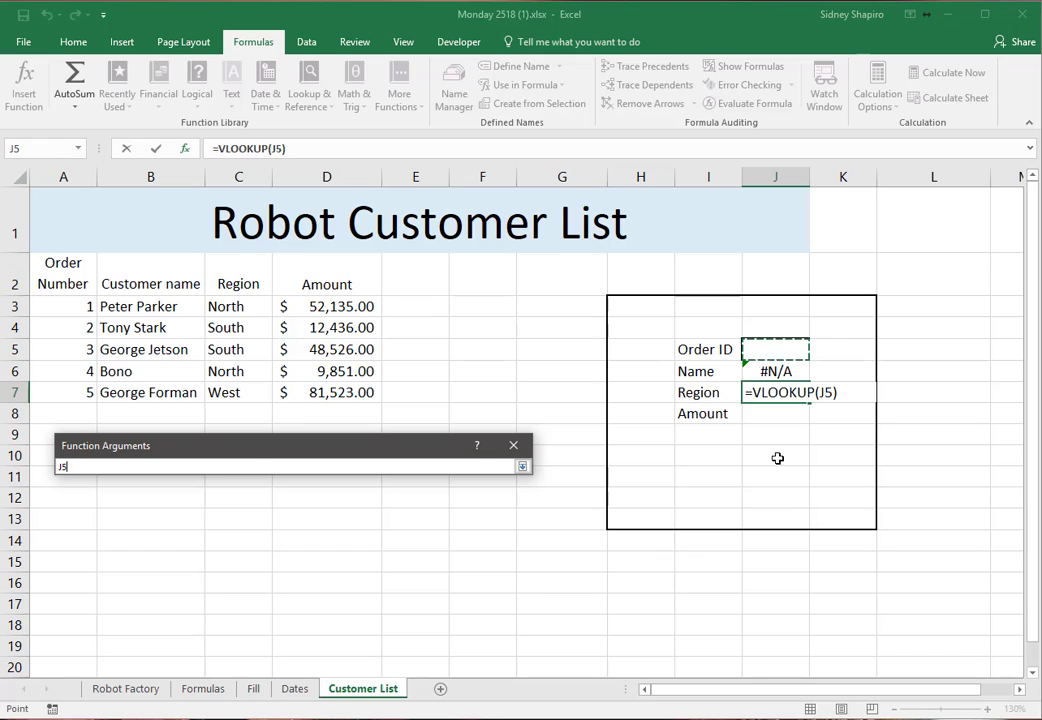
{"action": "key", "text": "Return"}
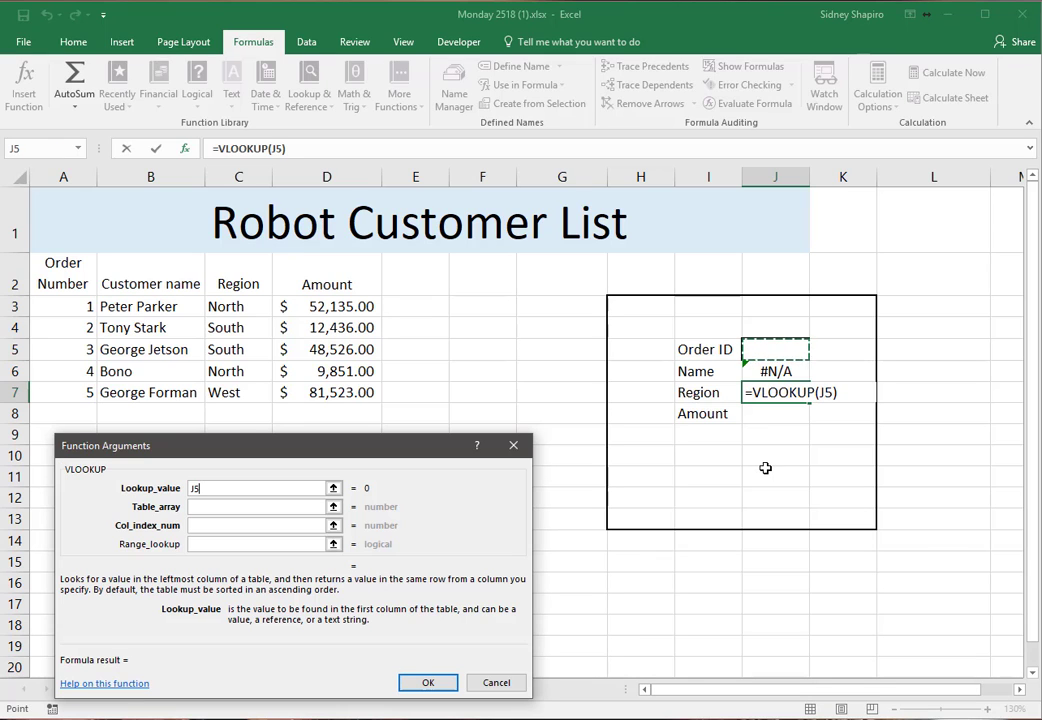
{"action": "left_click", "coordinate": [270, 506]}
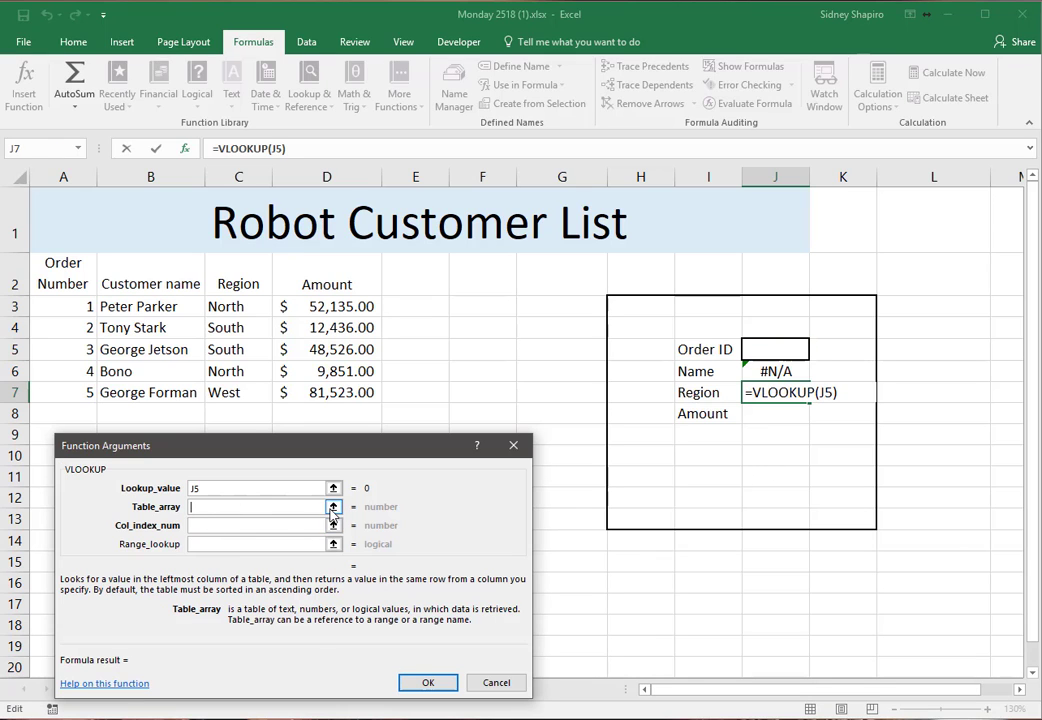
{"action": "left_click", "coordinate": [333, 507]}
{"action": "left_click_drag", "start_coordinate": [77, 305], "coordinate": [337, 391]}
{"action": "key", "text": "Return"}
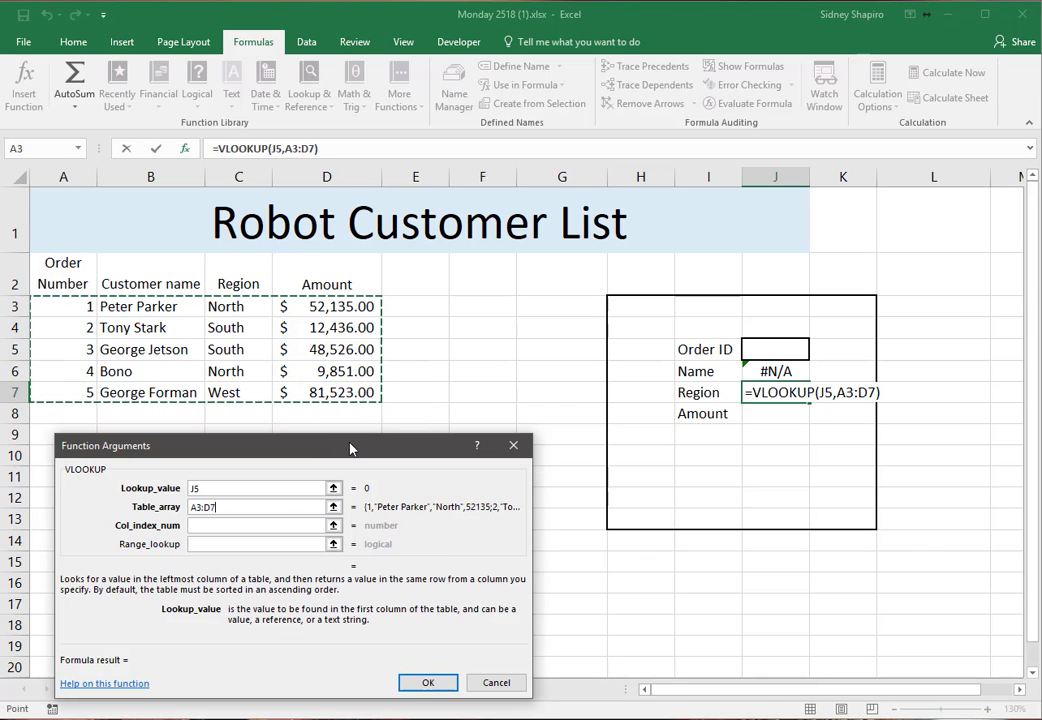
{"action": "left_click", "coordinate": [293, 522]}
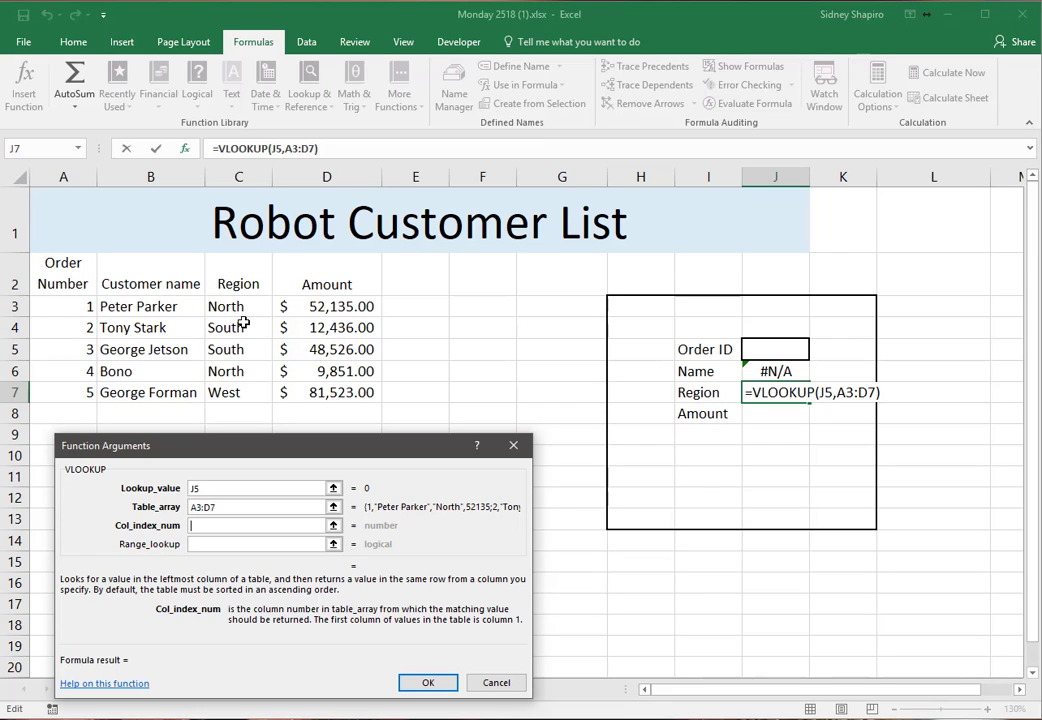
{"action": "type", "text": "3"}
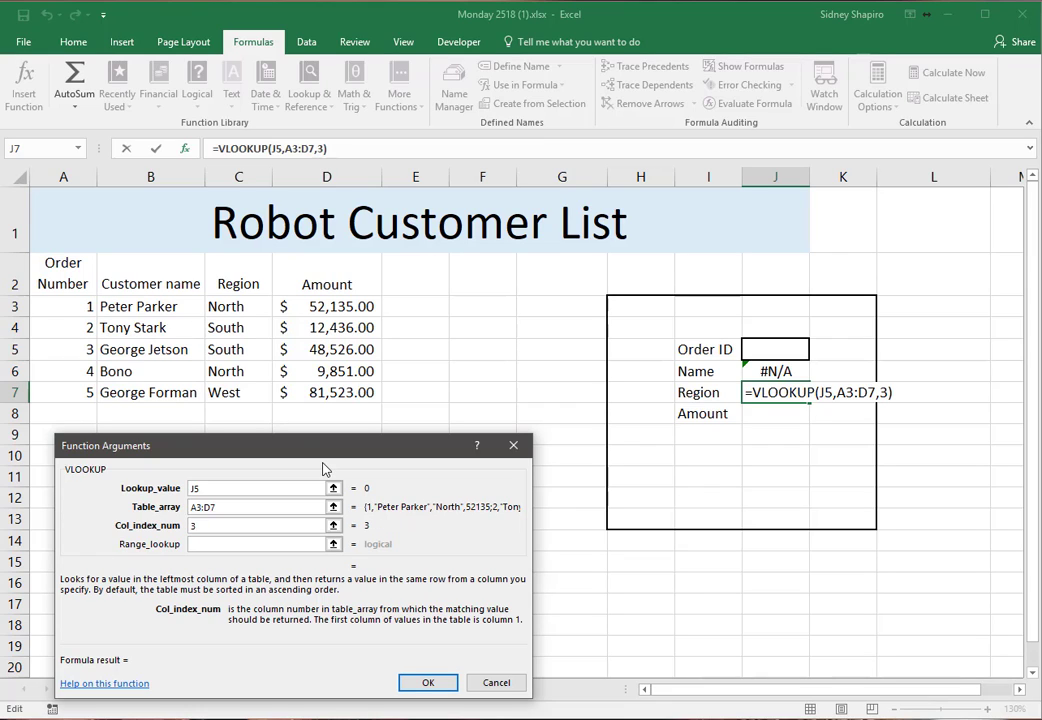
{"action": "left_click", "coordinate": [421, 683]}
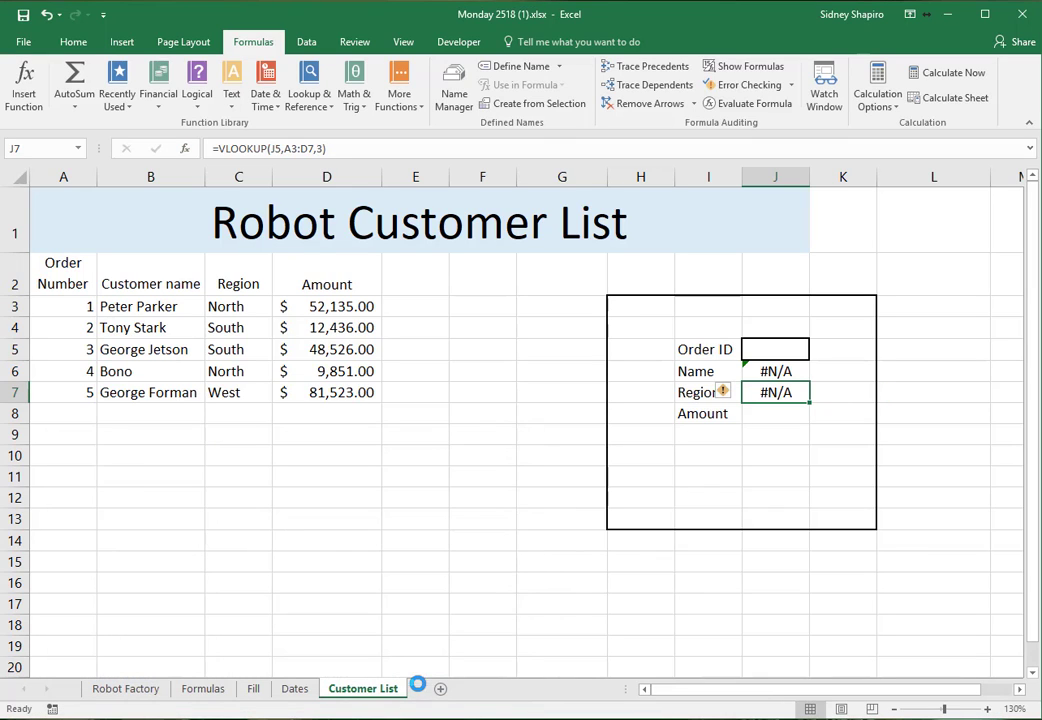
Enter the formula =VLOOKUP(J5,A3:D7,4) in cell J8 to return the Amount for the Order ID.
{"action": "left_click", "coordinate": [775, 413]}
{"action": "type", "text": "=v"}
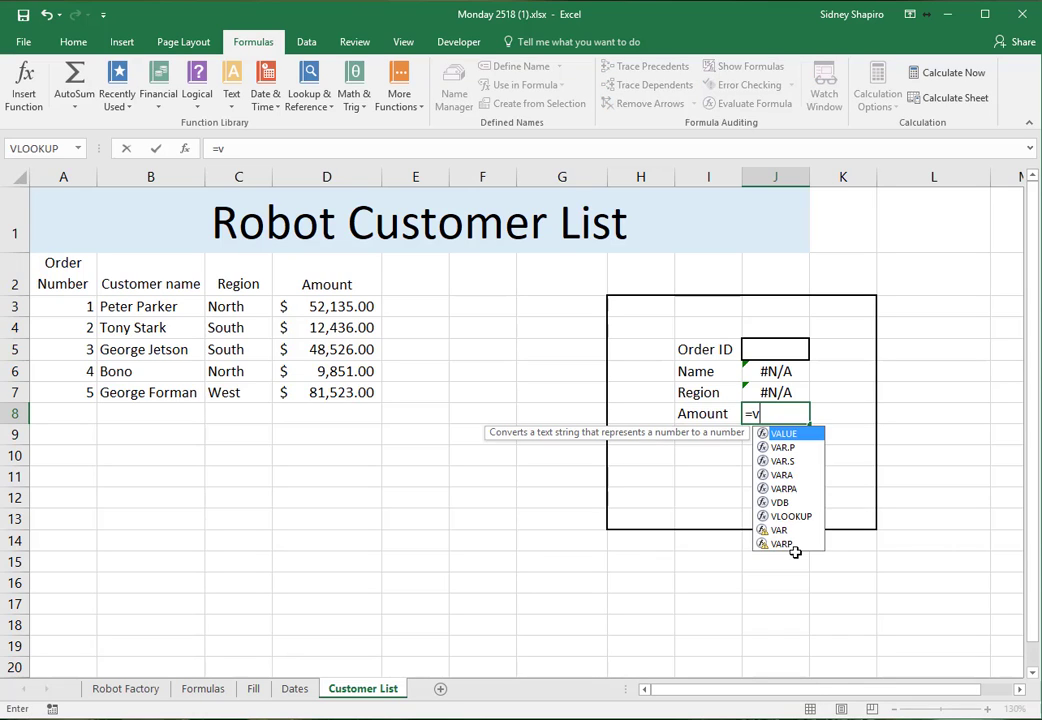
{"action": "type", "text": "lookup("}
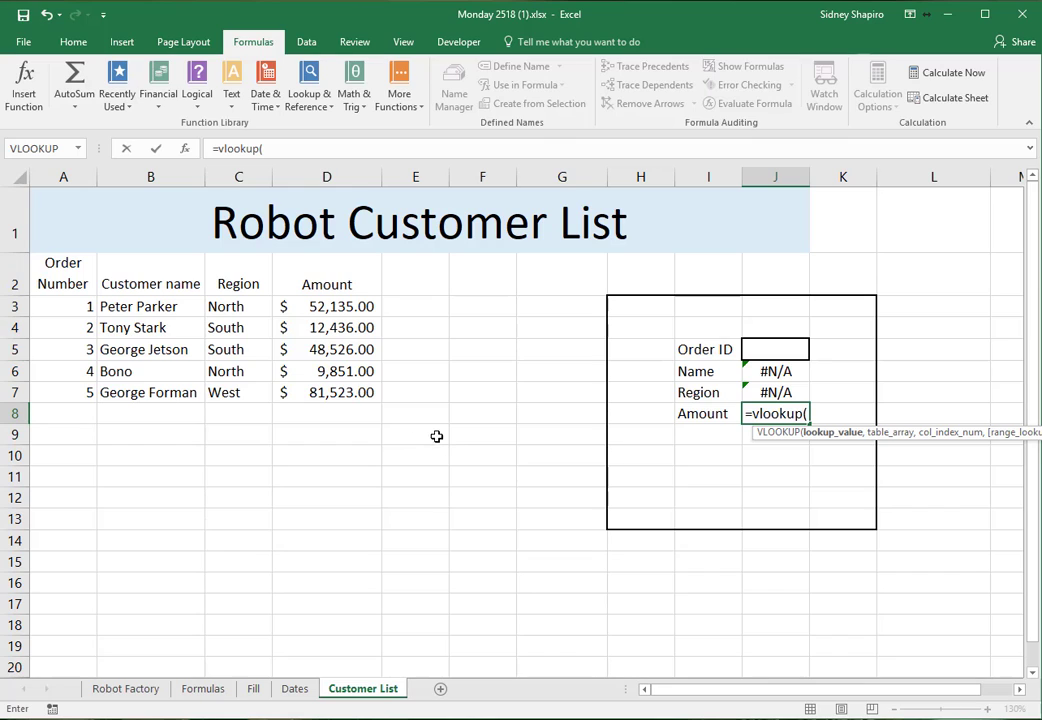
{"action": "left_click", "coordinate": [772, 347]}
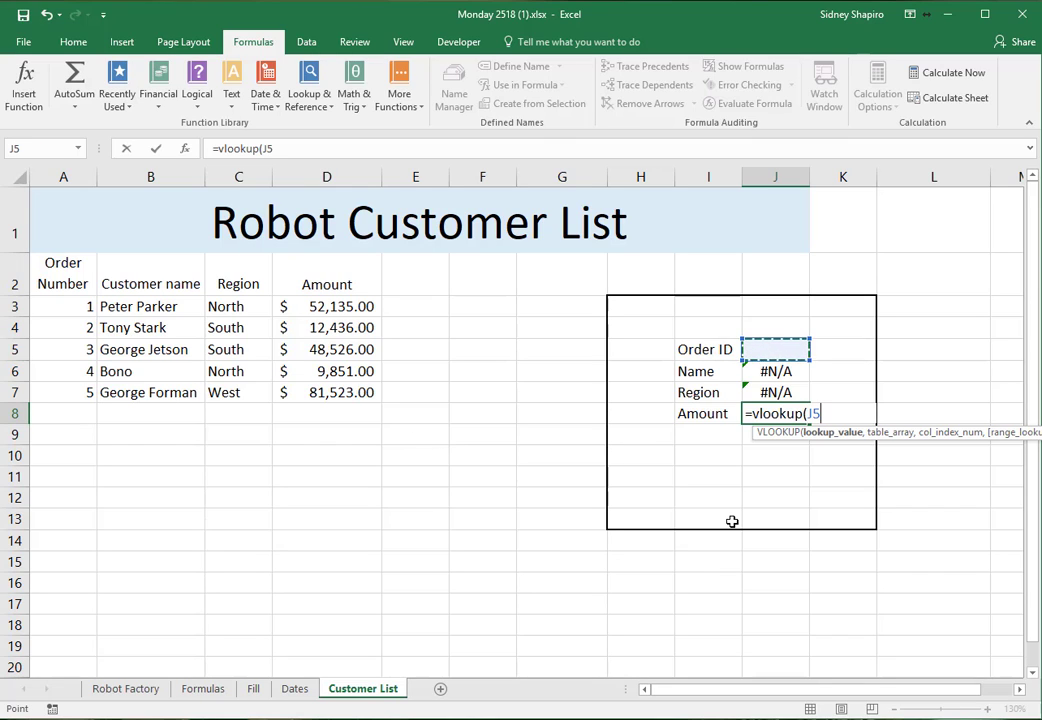
{"action": "type", "text": ","}
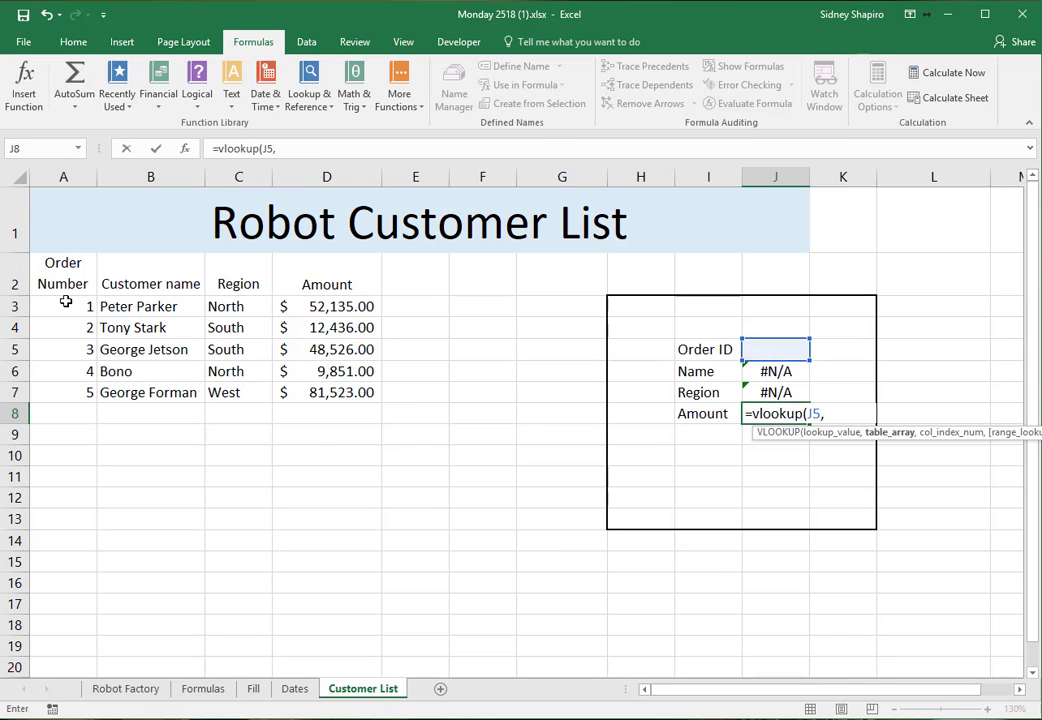
{"action": "left_click_drag", "start_coordinate": [65, 301], "coordinate": [289, 392]}
{"action": "type", "text": ","}
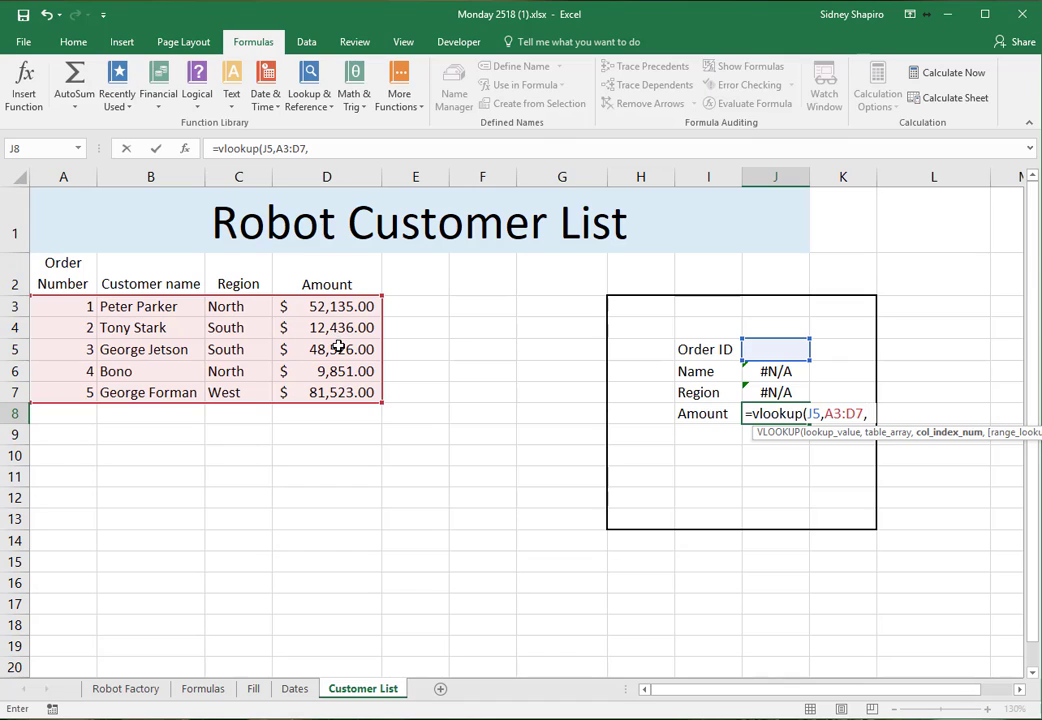
{"action": "type", "text": "4)"}
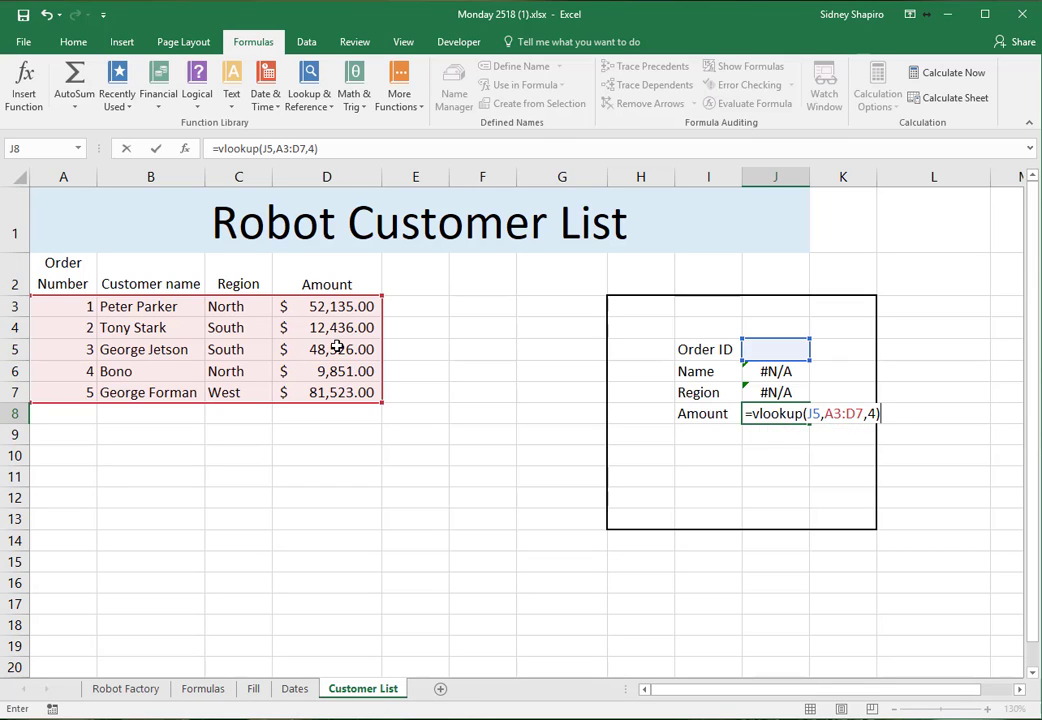
{"action": "key", "text": "Return"}
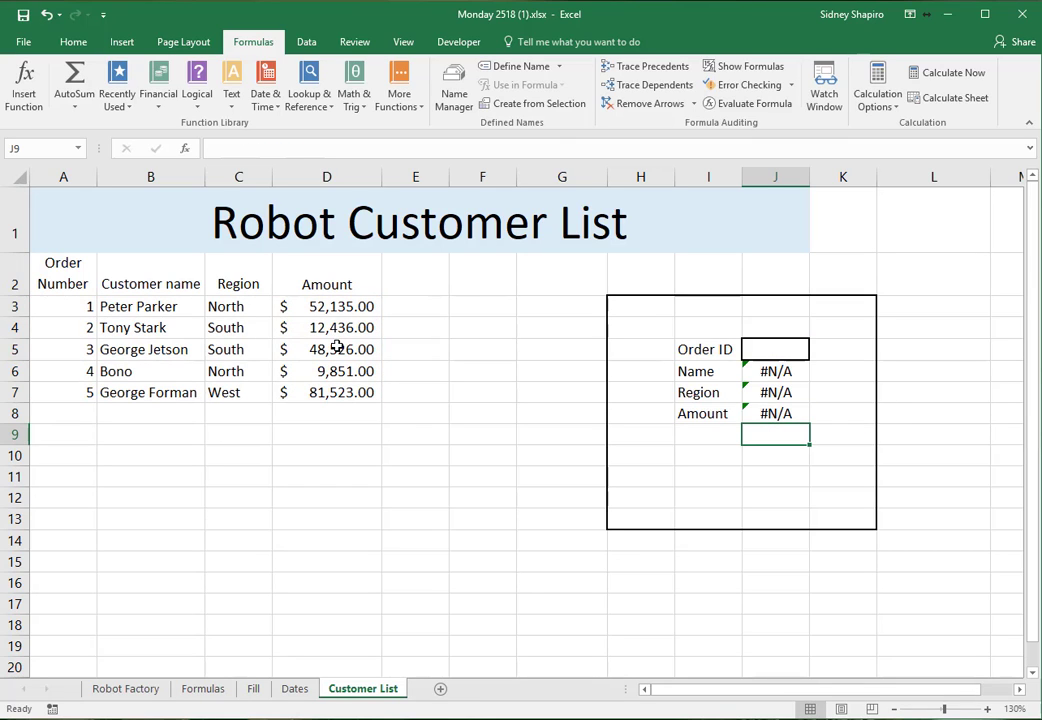
Test Order ID 1 in cell J5 and widen column J enough to show the full amount.
{"action": "left_click", "coordinate": [800, 348]}
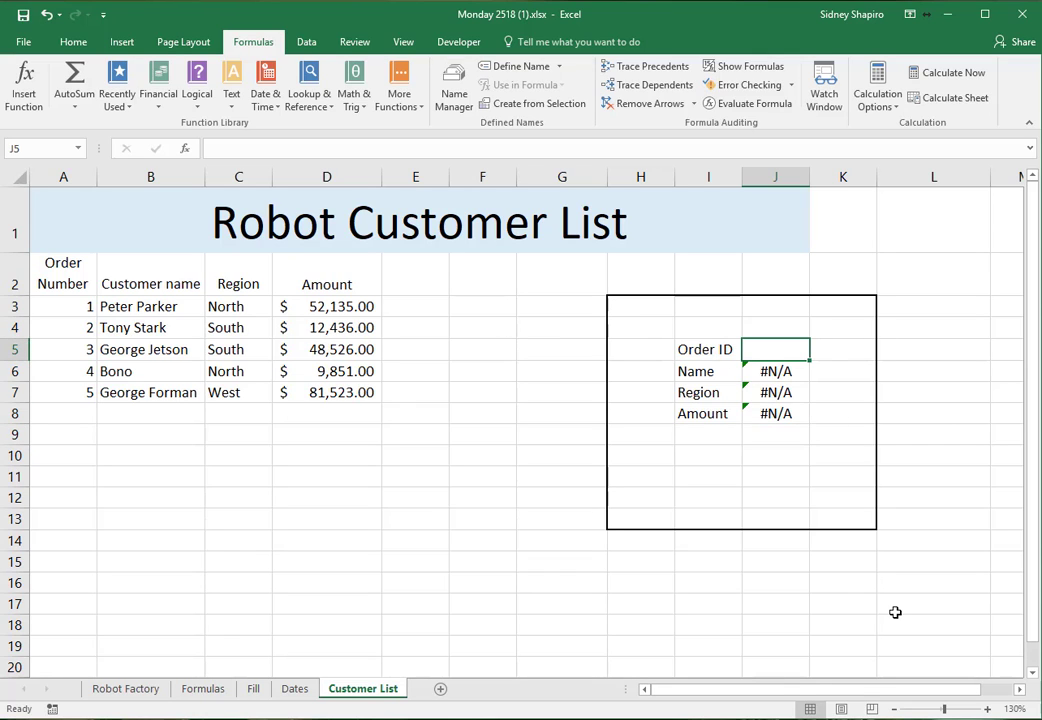
{"action": "type", "text": "1"}
{"action": "key", "text": "Up"}
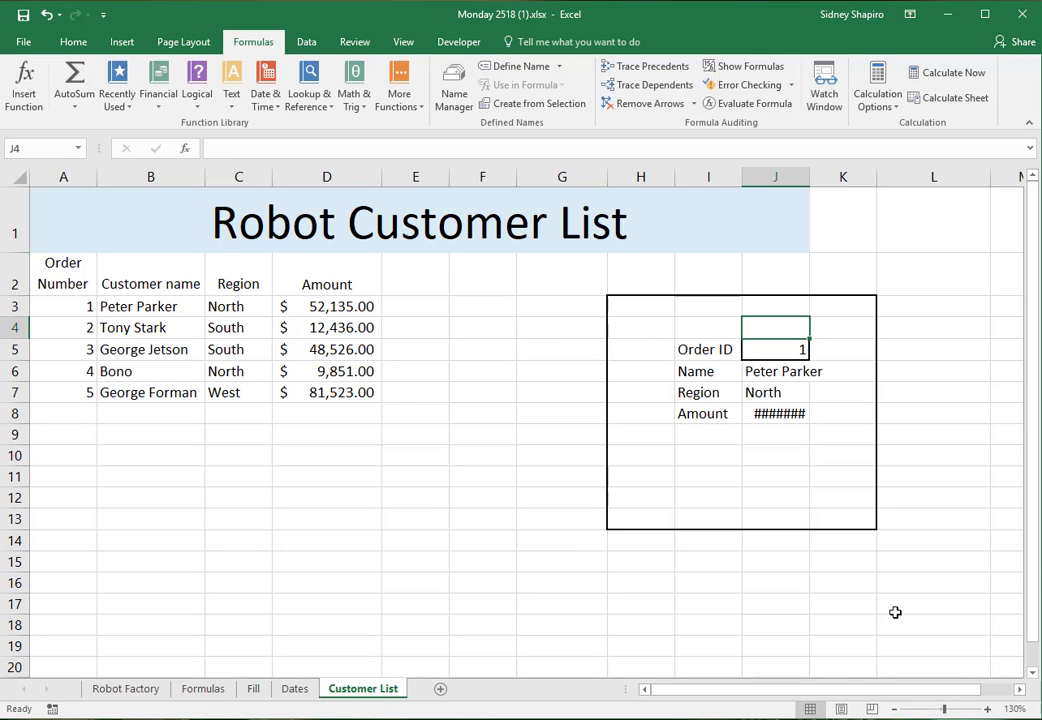
{"action": "key", "text": "Down"}
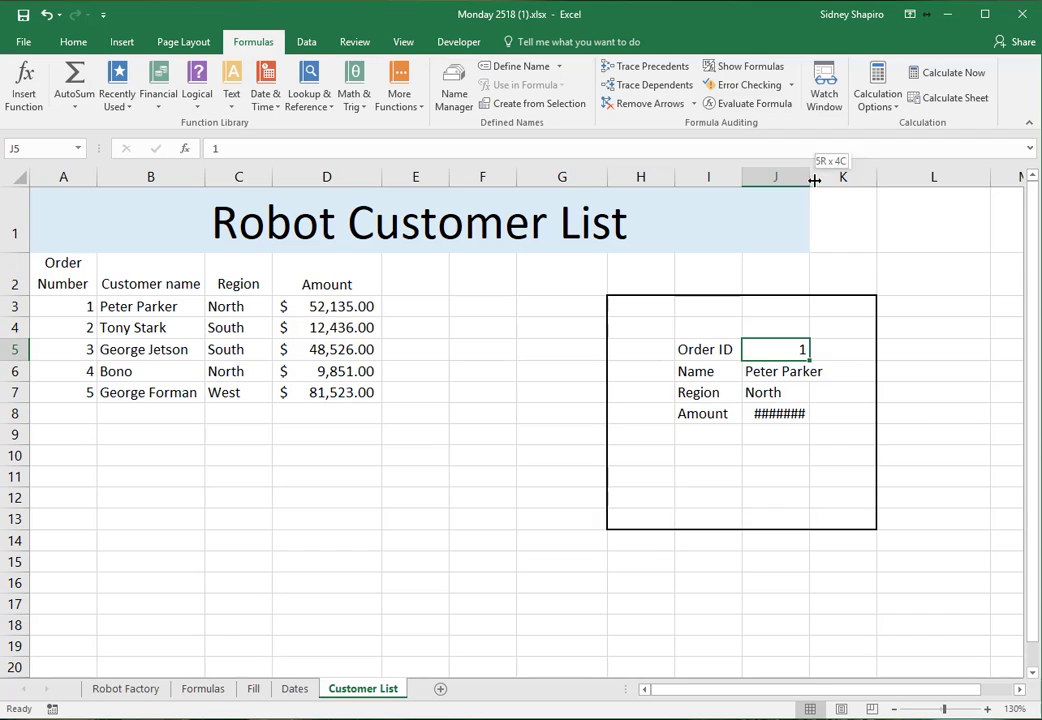
{"action": "left_click_drag", "start_coordinate": [814, 179], "coordinate": [848, 177]}
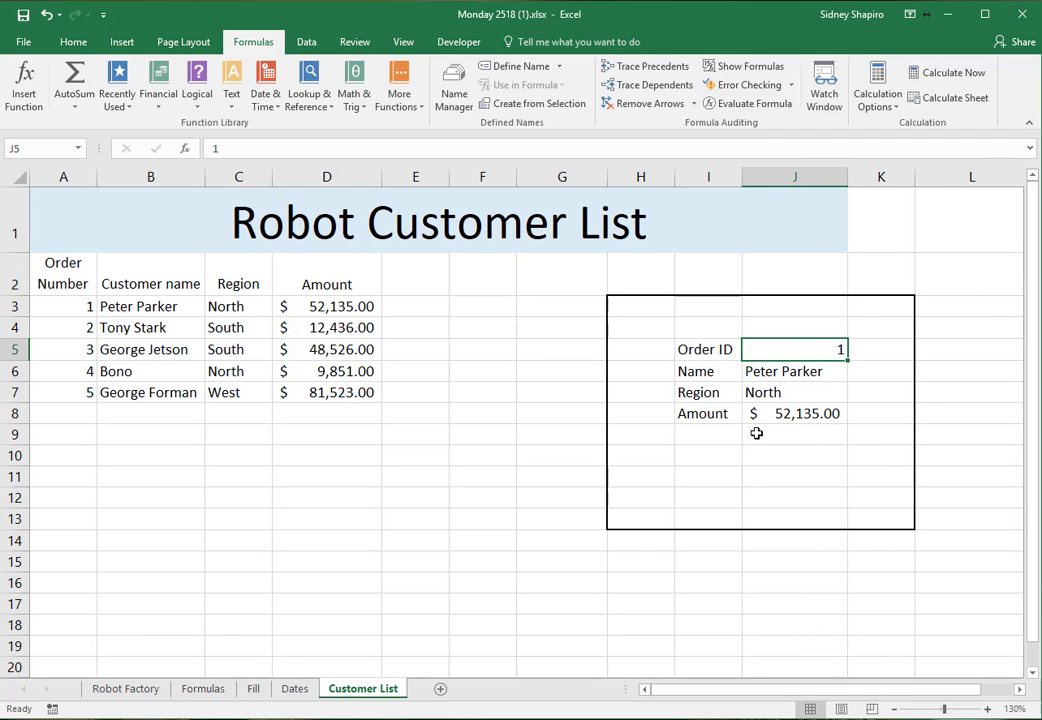
{"action": "left_click", "coordinate": [865, 390]}
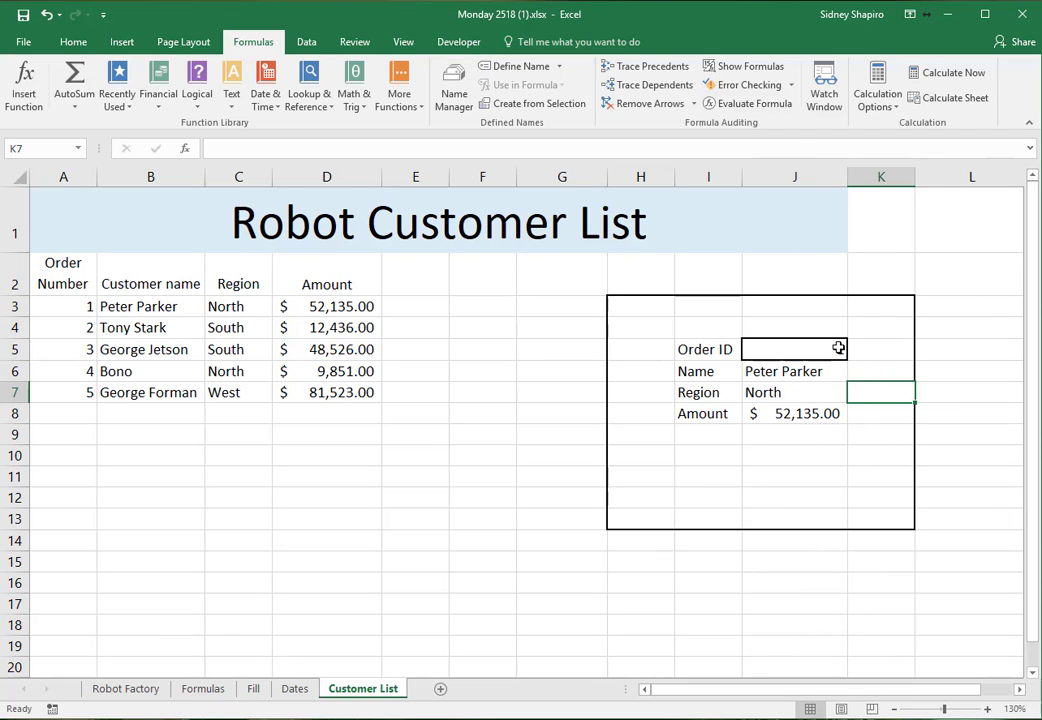
Test the lookup form by entering Order IDs 2, 3 and 4 one after another in cell J5.
{"action": "left_click", "coordinate": [838, 348]}
{"action": "type", "text": "2"}
{"action": "key", "text": "Up"}
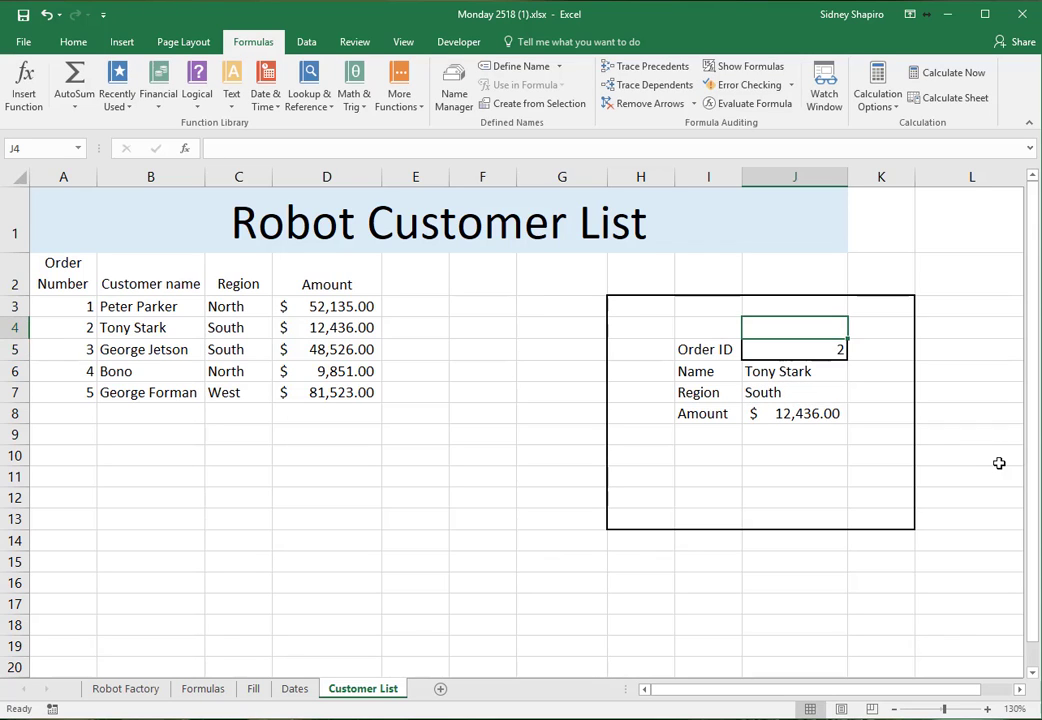
{"action": "key", "text": "Down"}
{"action": "type", "text": "3"}
{"action": "key", "text": "Return"}
{"action": "key", "text": "Up"}
{"action": "type", "text": "4"}
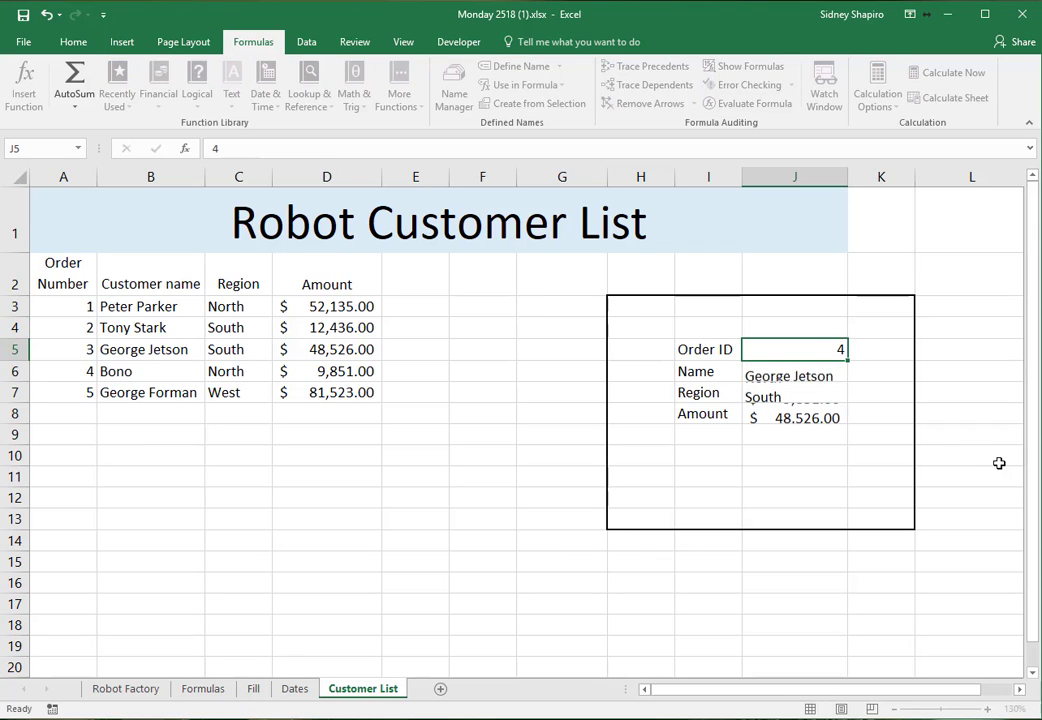
{"action": "key", "text": "Return"}
{"action": "key", "text": "Up"}
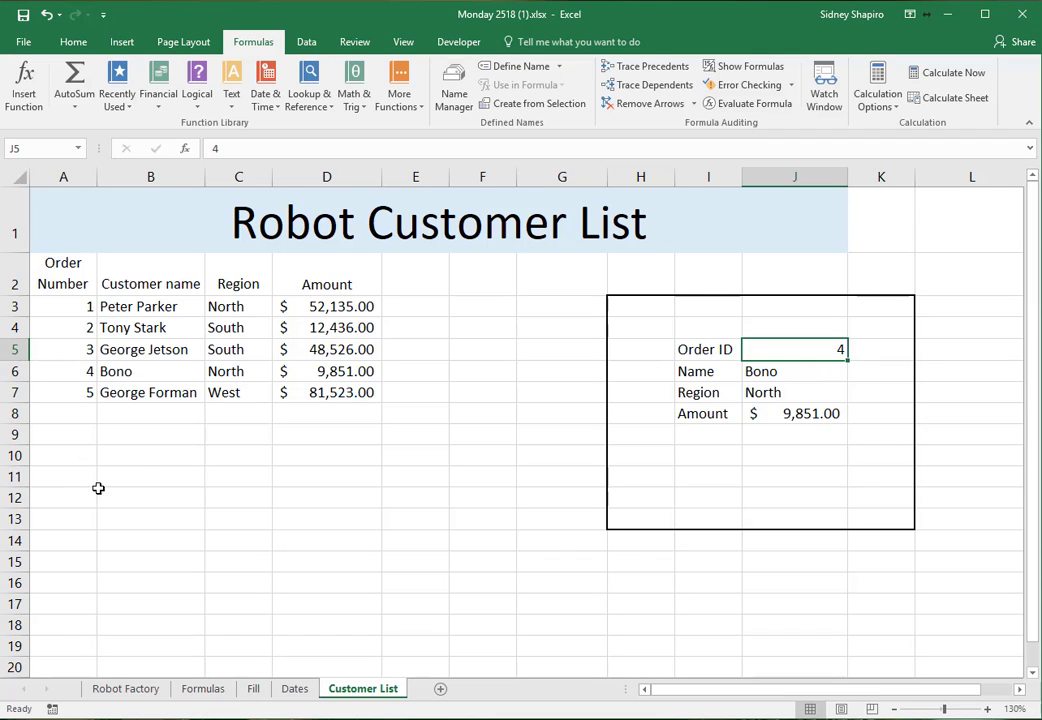
Try Order ID 0 in cell J5, check the three lookup results, and clear the entry.
{"action": "type", "text": "0"}
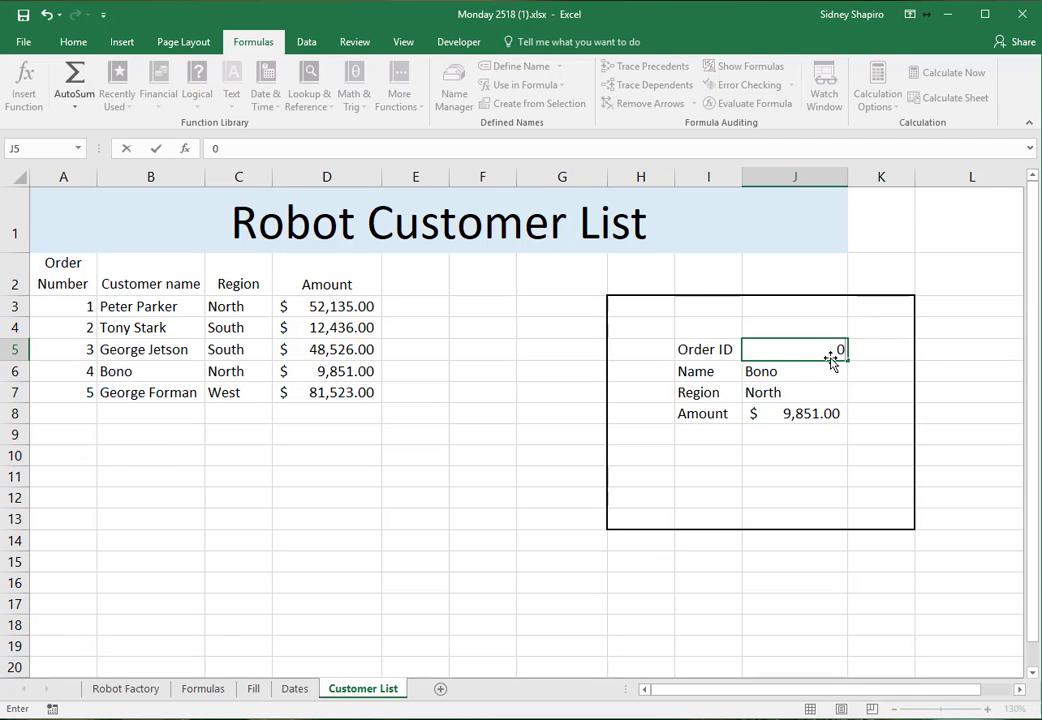
{"action": "key", "text": "Up"}
{"action": "key", "text": "Up"}
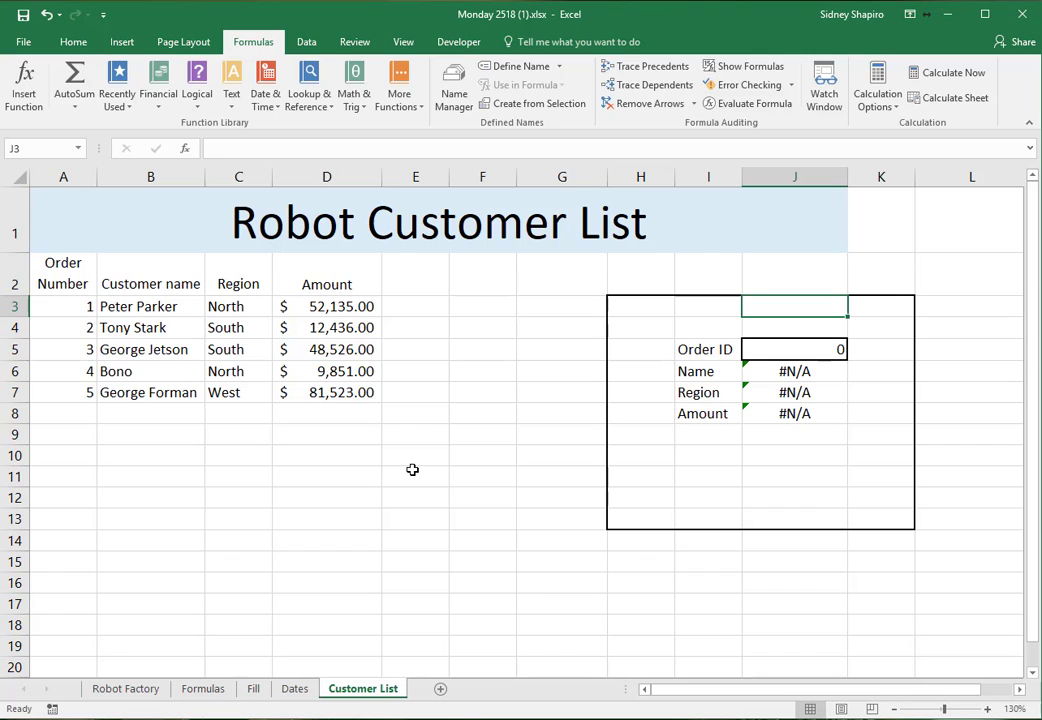
{"action": "left_click", "coordinate": [841, 353]}
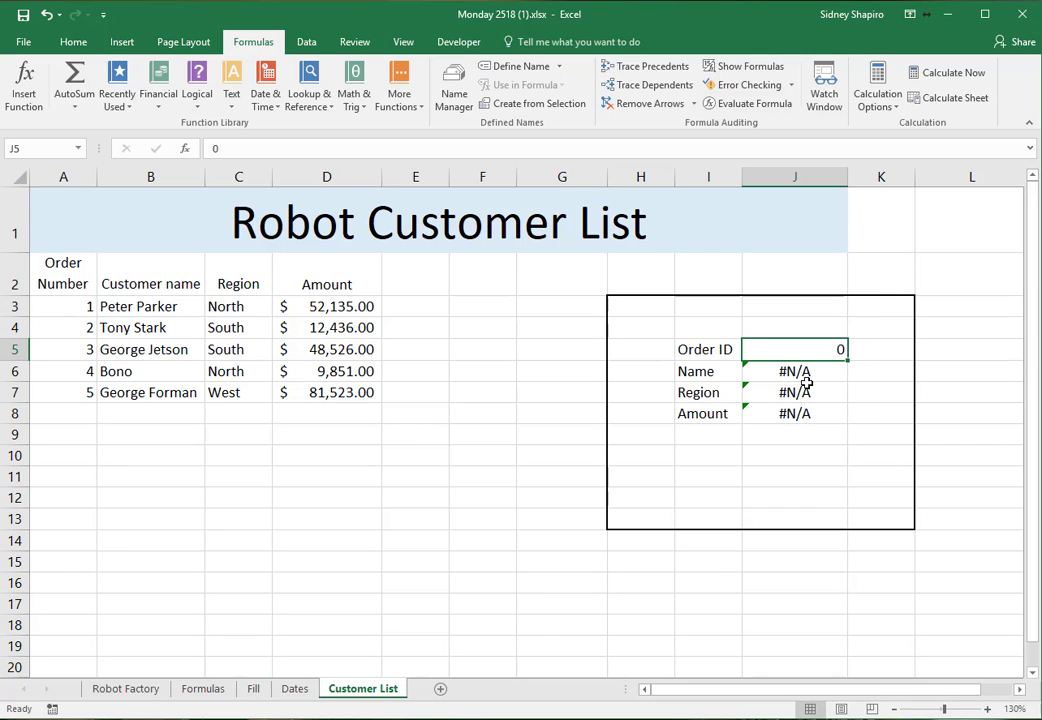
{"action": "key", "text": "Delete"}
{"action": "key", "text": "Up"}
{"action": "key", "text": "Up"}
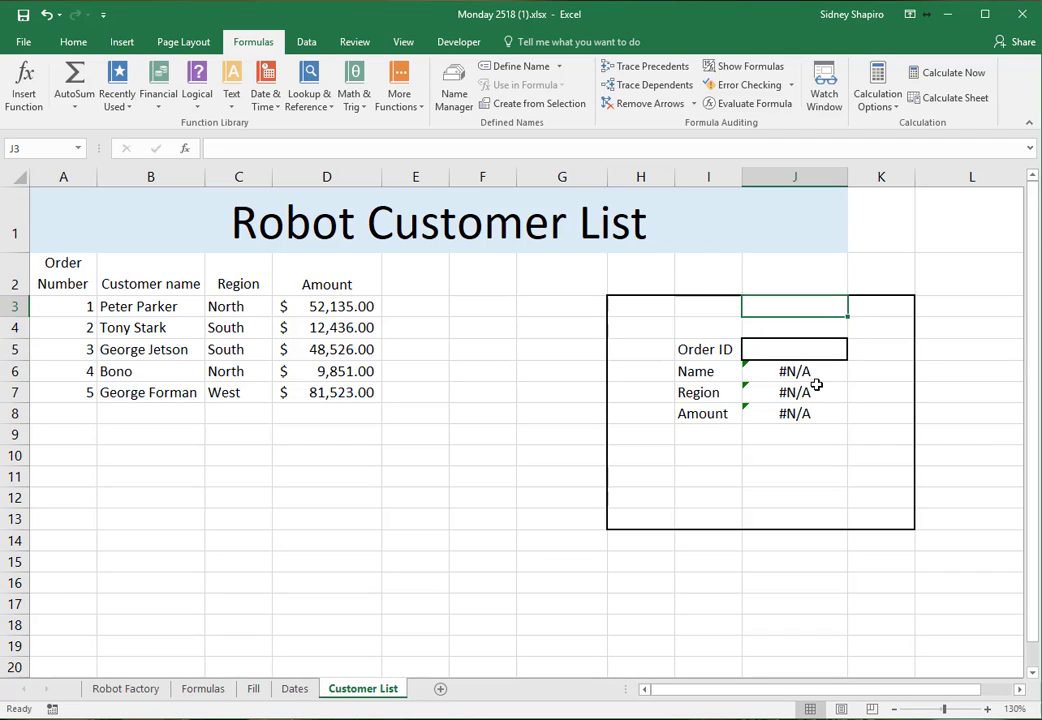
Delete the VLOOKUP formula from the Amount cell J8.
{"action": "key", "text": "Down"}
{"action": "key", "text": "Down"}
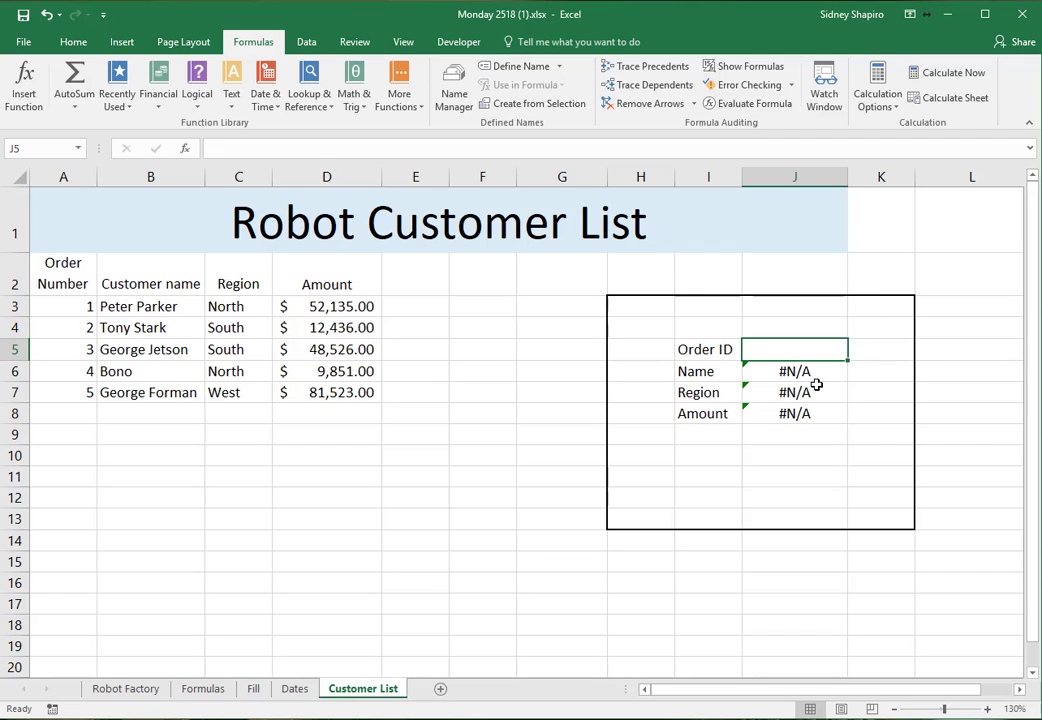
{"action": "key", "text": "Down"}
{"action": "key", "text": "Down"}
{"action": "key", "text": "Down"}
{"action": "key", "text": "Delete"}
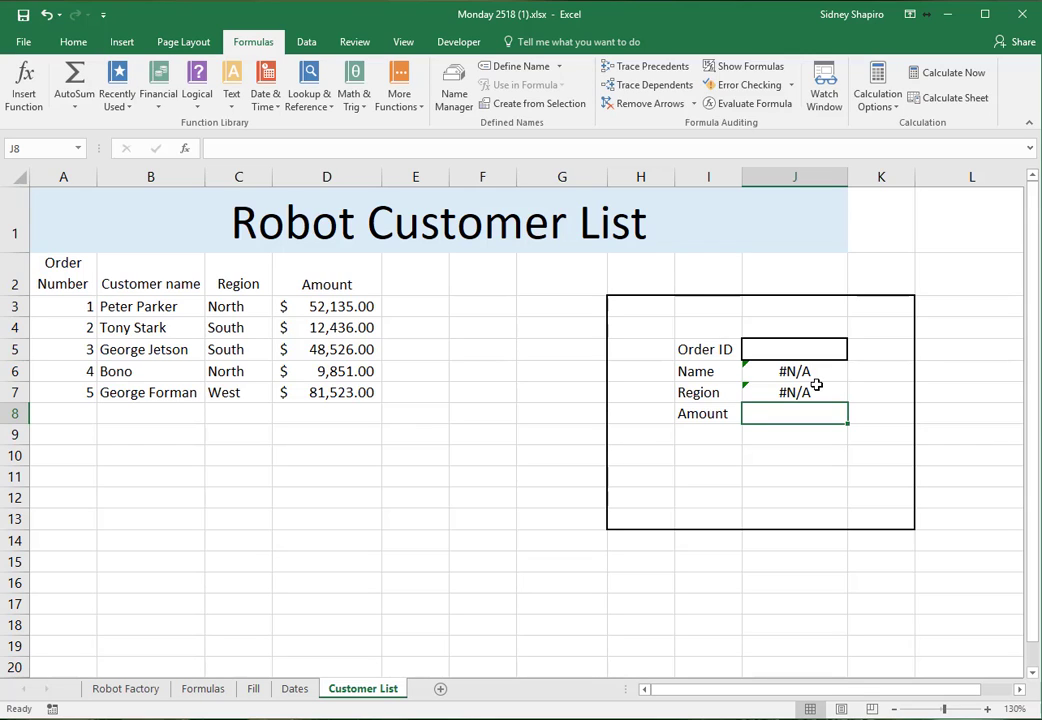
Begin an IF formula in Amount cell J8 that returns a blank when J5 is empty: =IF(J5="","",.
{"action": "type", "text": "=if"}
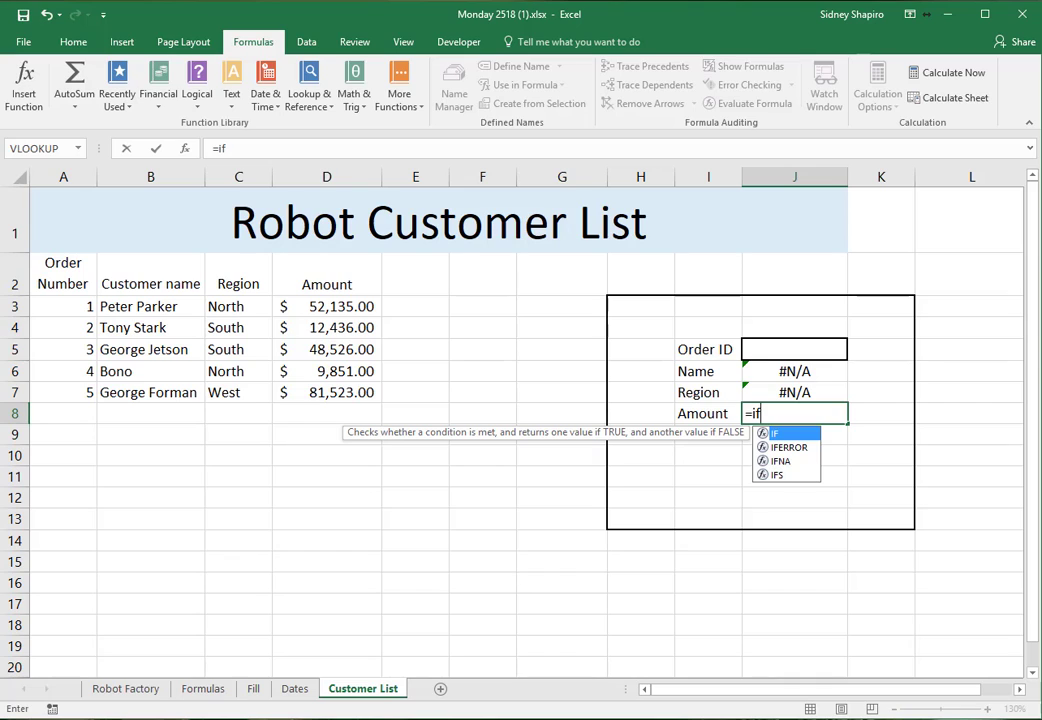
{"action": "type", "text": "("}
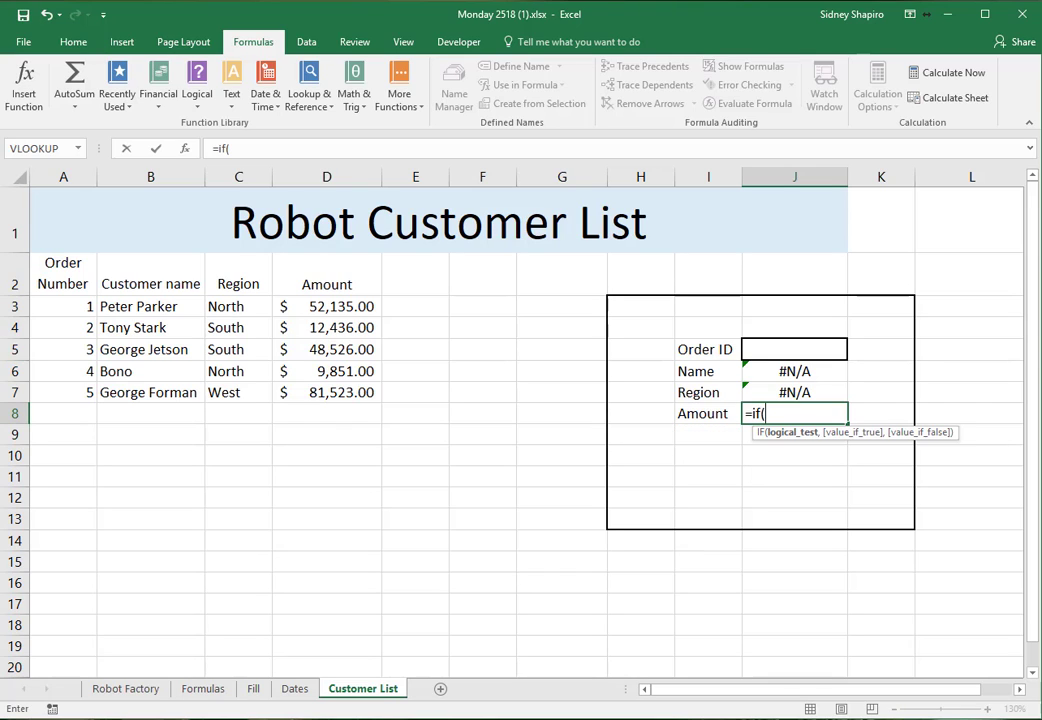
{"action": "left_click", "coordinate": [810, 347]}
{"action": "type", "text": "="}
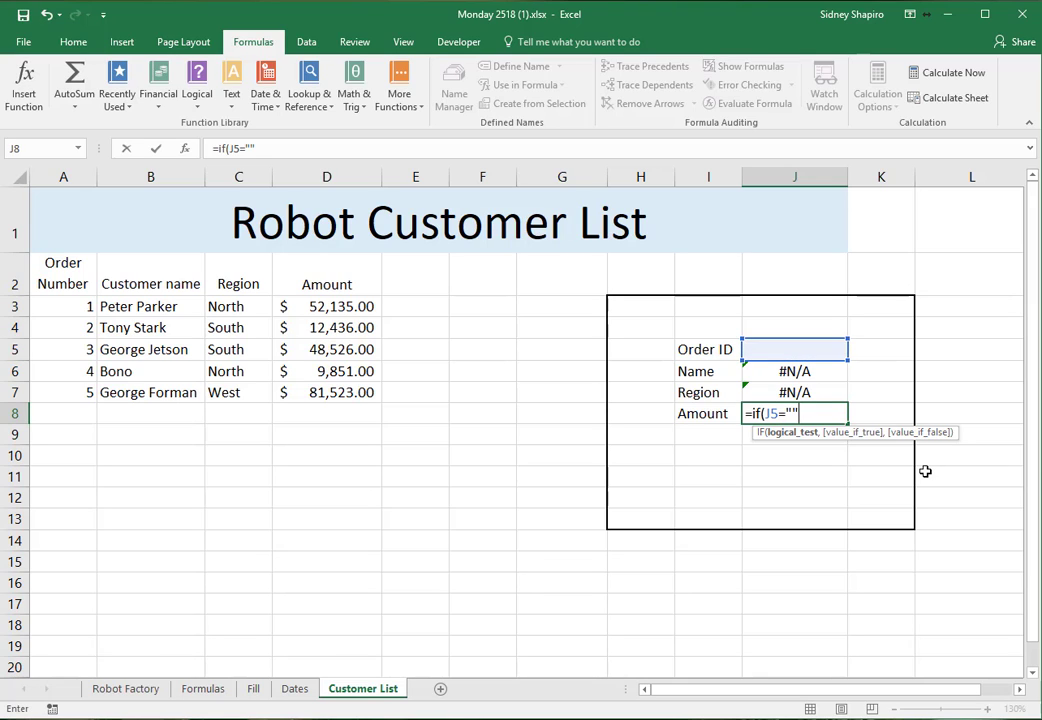
{"action": "type", "text": "\"\",\"\""}
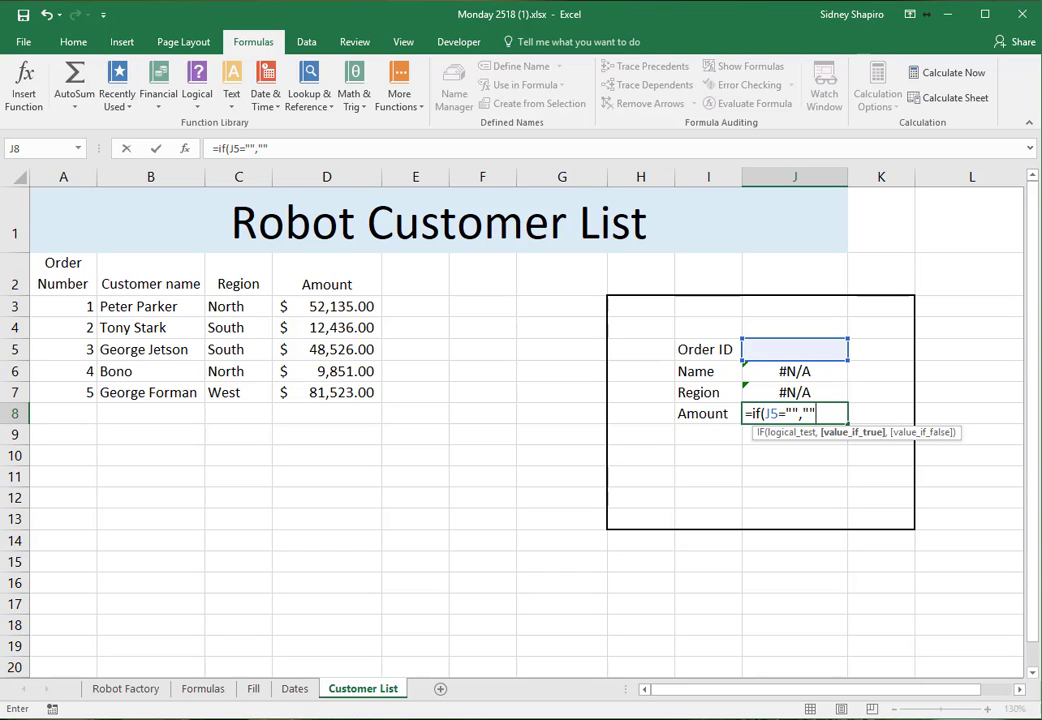
{"action": "type", "text": ","}
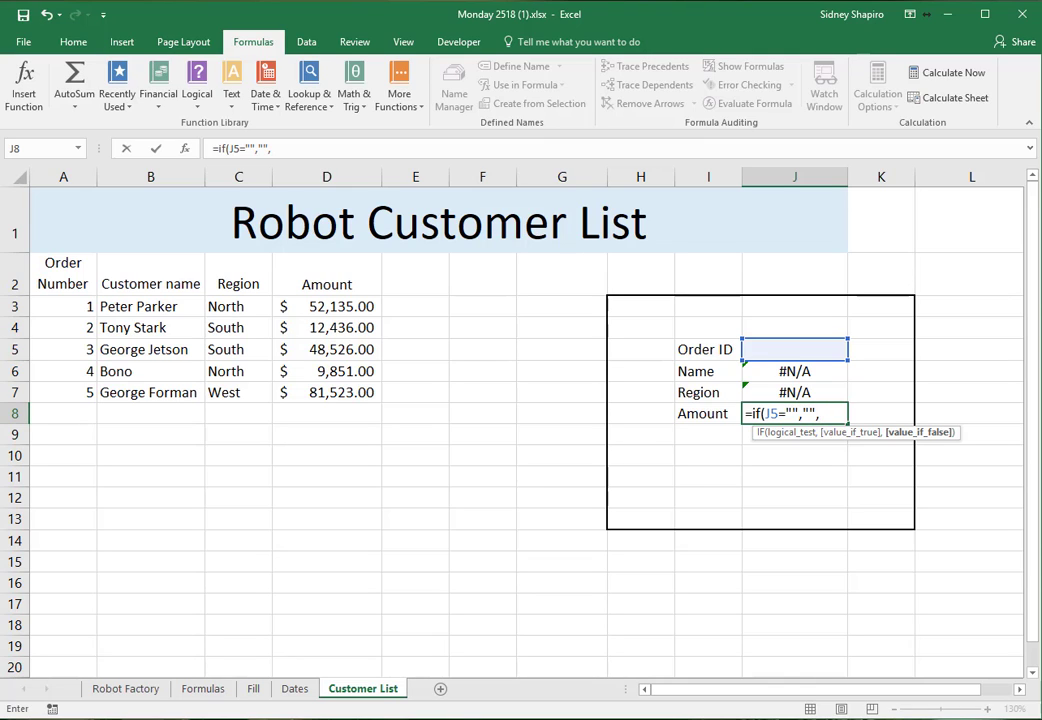
Complete the J8 formula with VLOOKUP(J5,A3:D7,4) as the IF function's value_if_false argument.
{"action": "type", "text": "vlookup"}
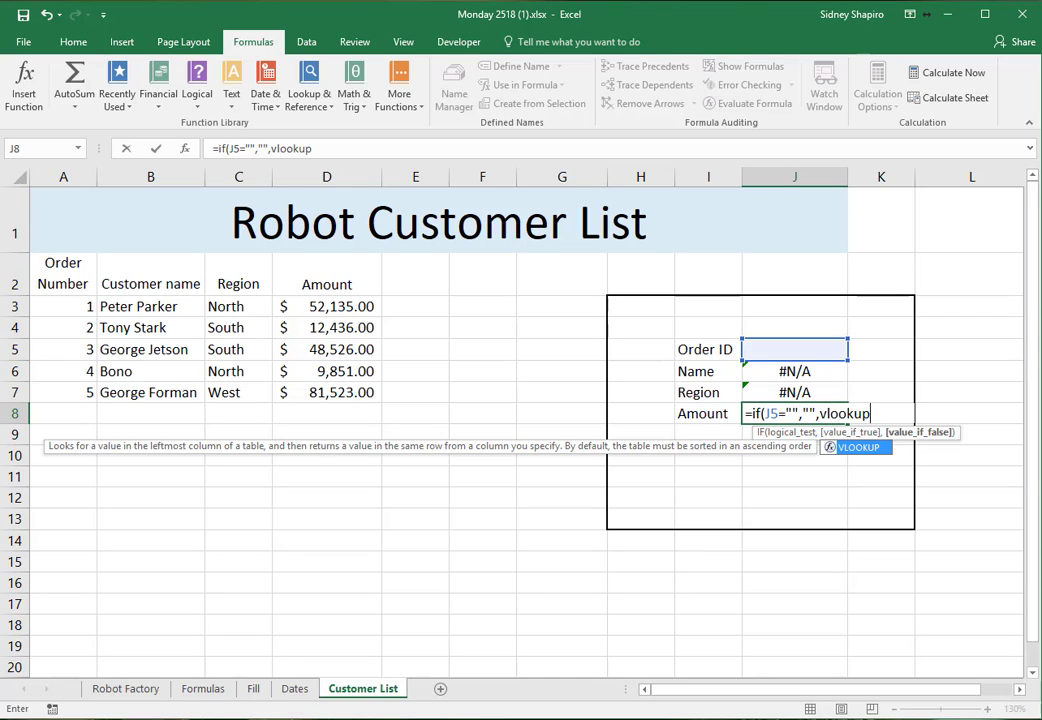
{"action": "type", "text": "("}
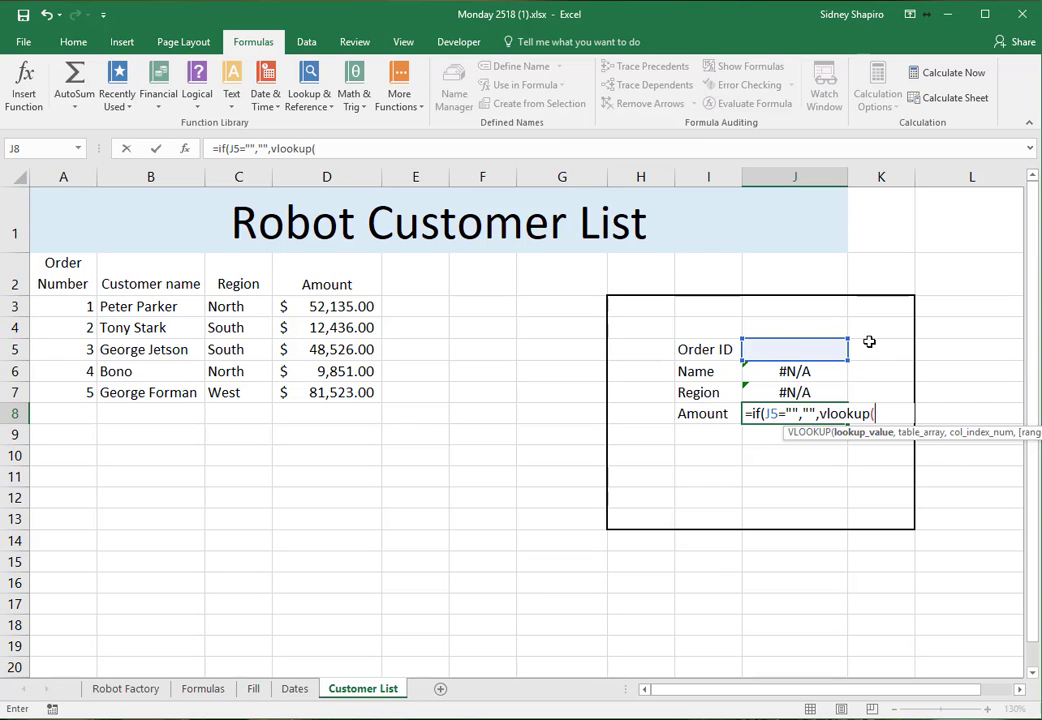
{"action": "left_click", "coordinate": [795, 346]}
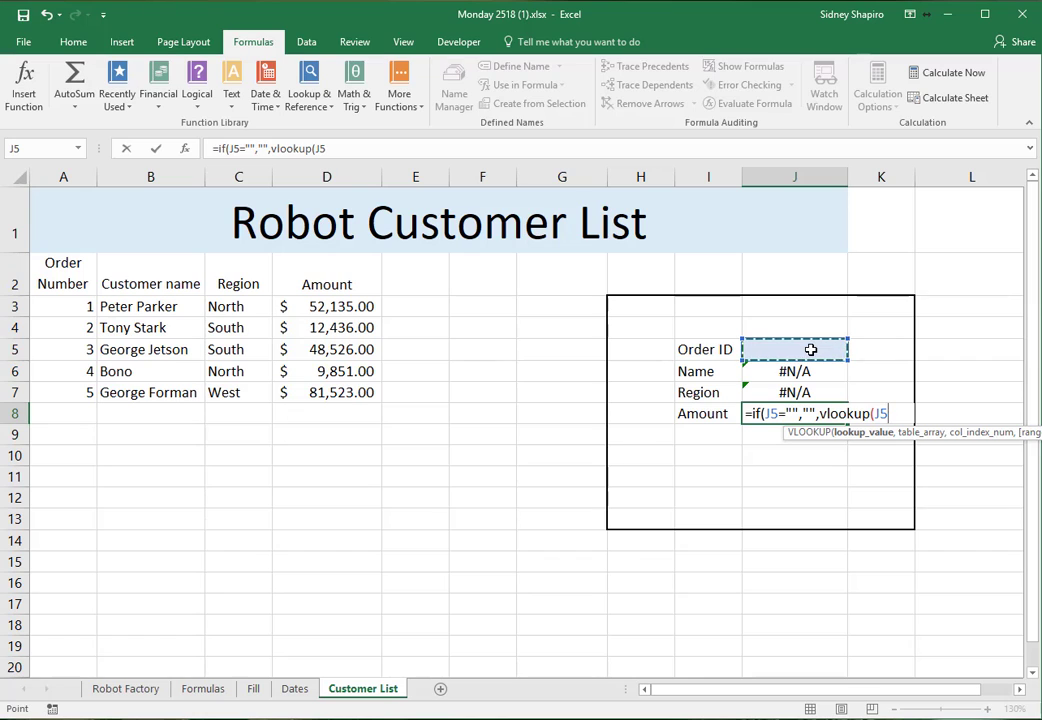
{"action": "type", "text": ","}
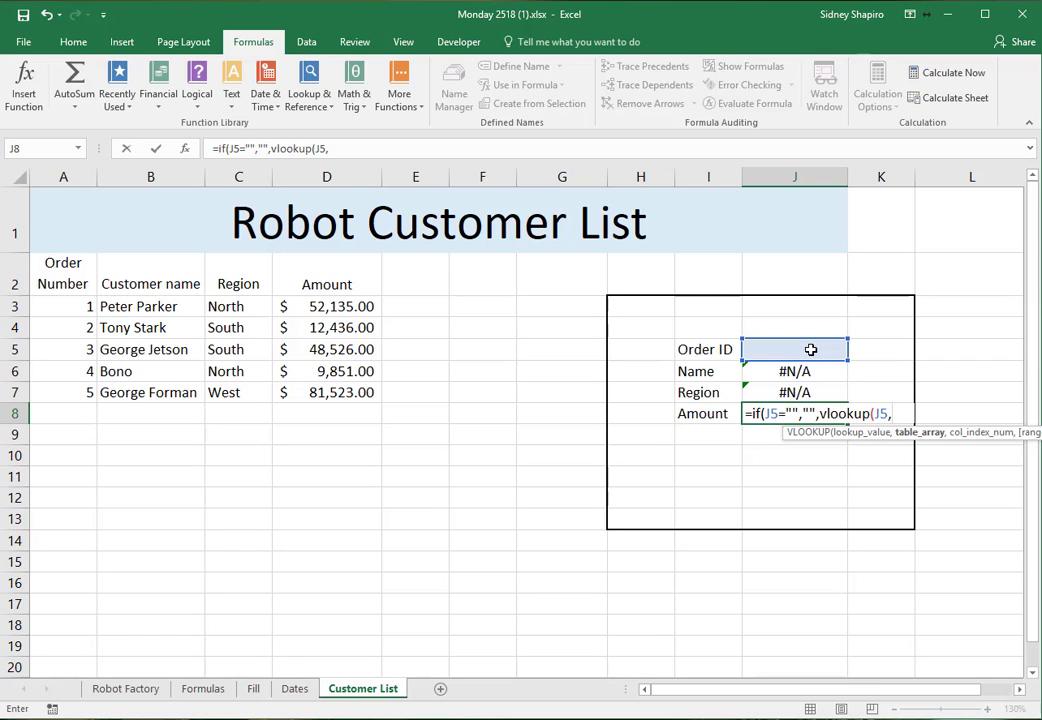
{"action": "left_click_drag", "start_coordinate": [62, 303], "coordinate": [307, 385]}
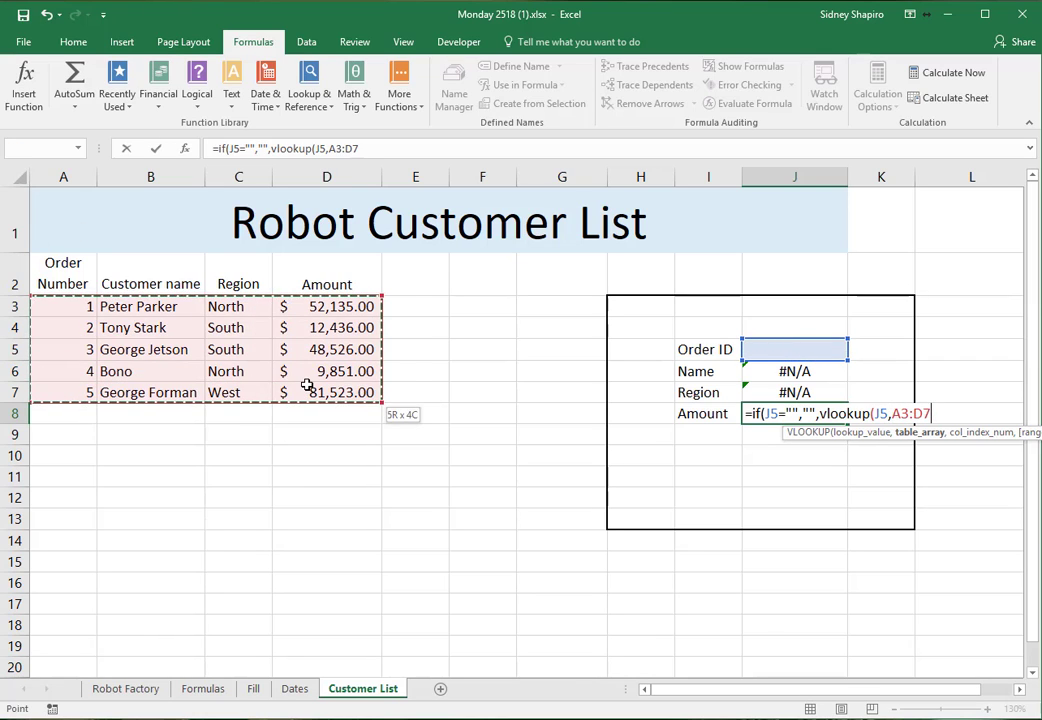
{"action": "type", "text": ","}
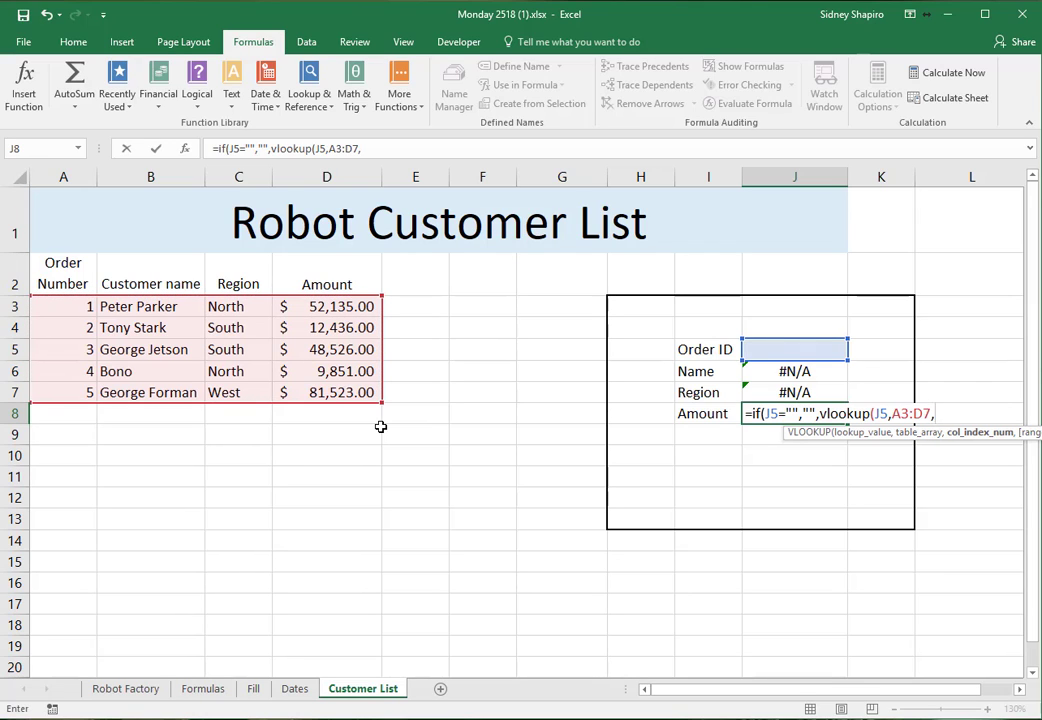
{"action": "type", "text": "4)"}
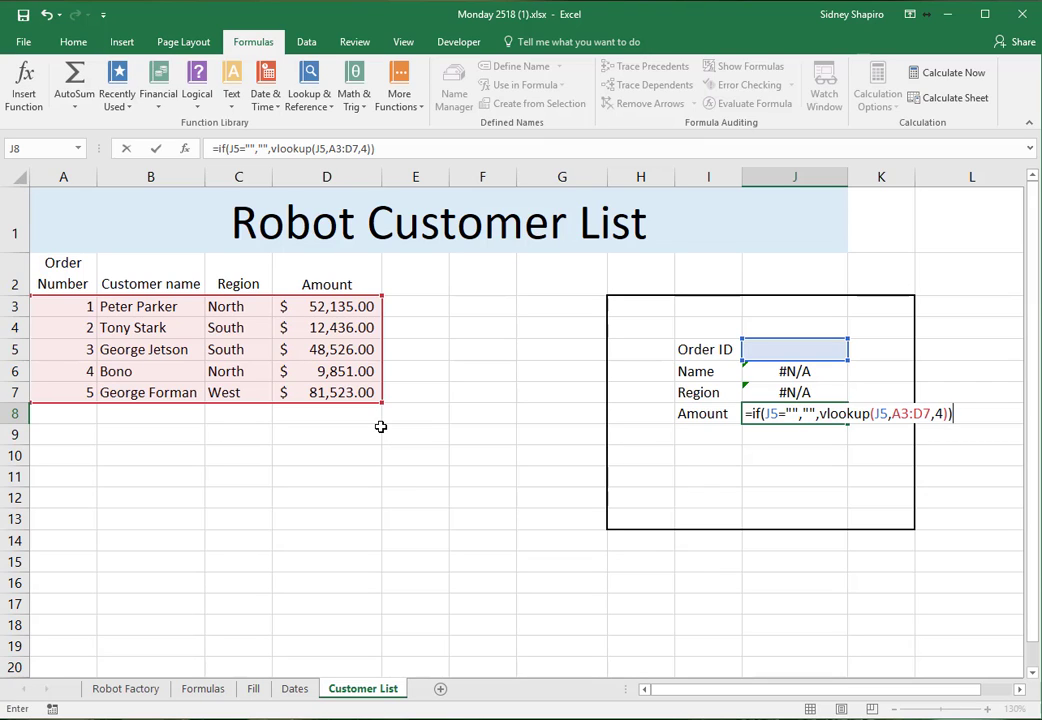
{"action": "key", "text": "Return"}
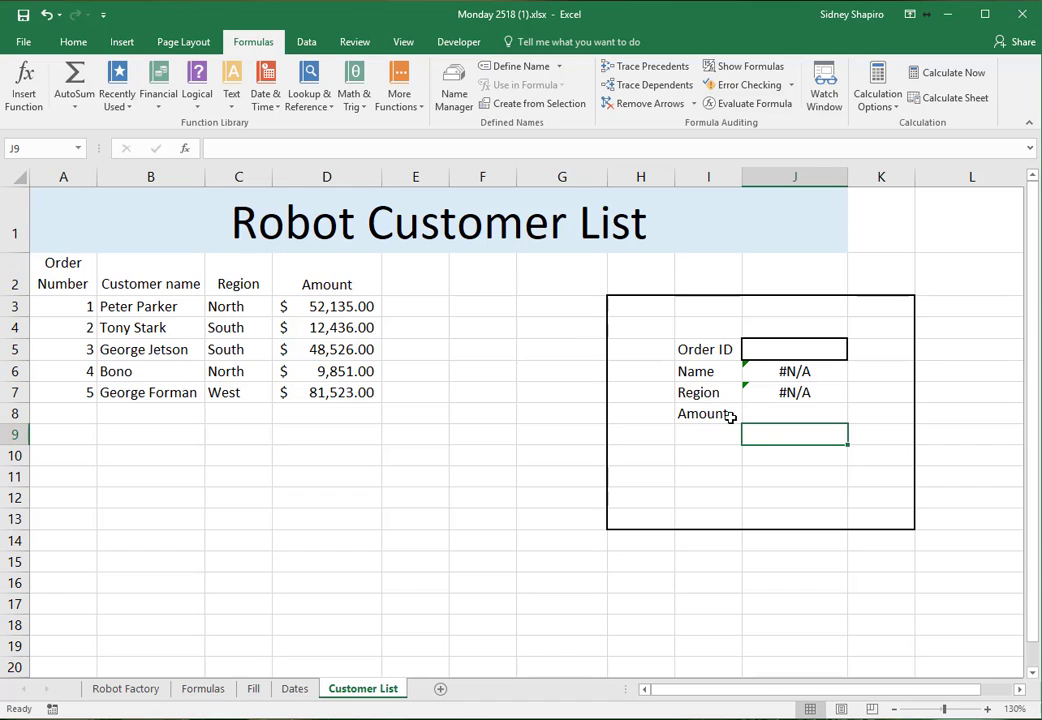
Fill the Amount formula from J8 upward into the Region and Name cells J7 and J6.
{"action": "left_click", "coordinate": [808, 412]}
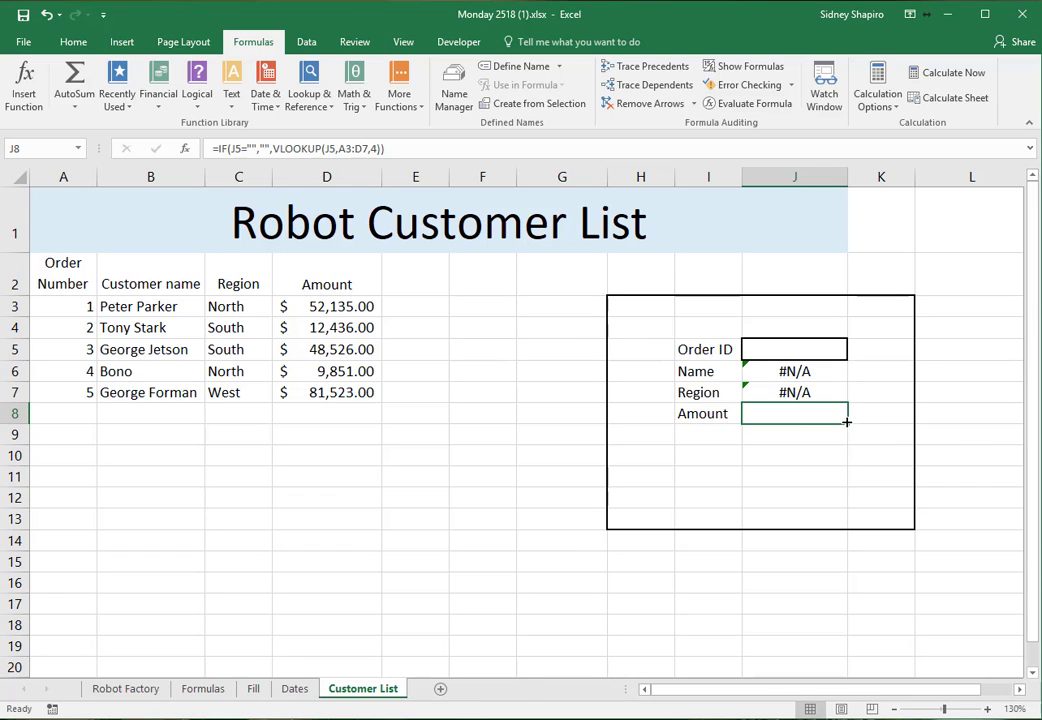
{"action": "left_click_drag", "start_coordinate": [849, 422], "coordinate": [856, 372]}
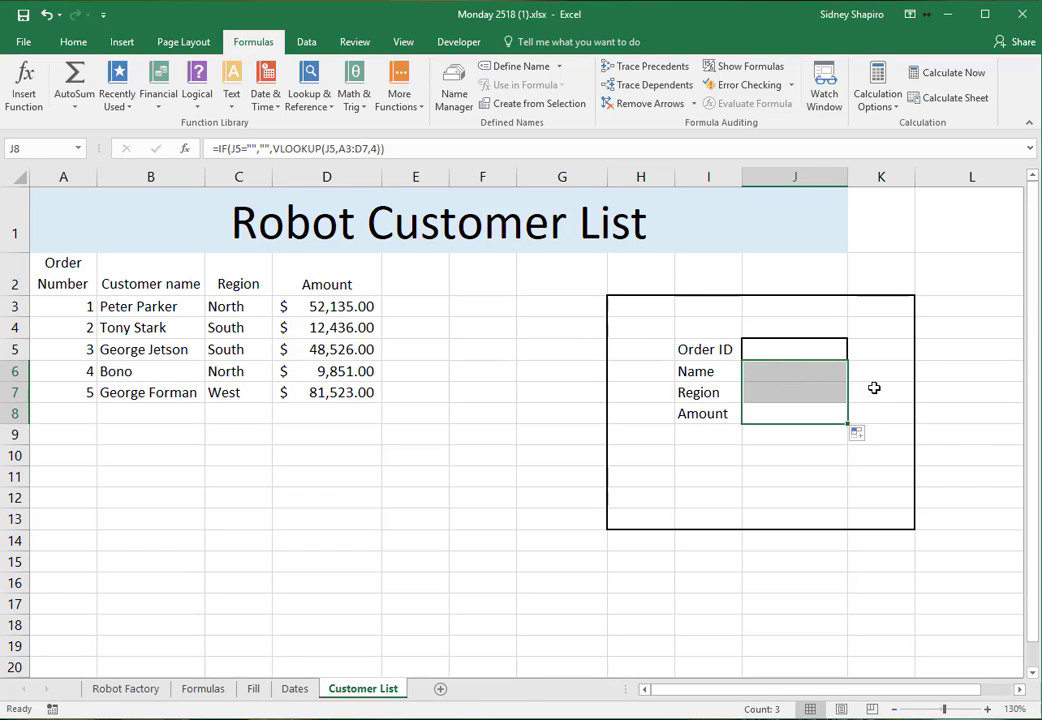
{"action": "left_click", "coordinate": [872, 388]}
Correct the Region formula in J7 so its VLOOKUP uses table range A3:D7 and column index 3.
{"action": "double_click", "coordinate": [799, 390]}
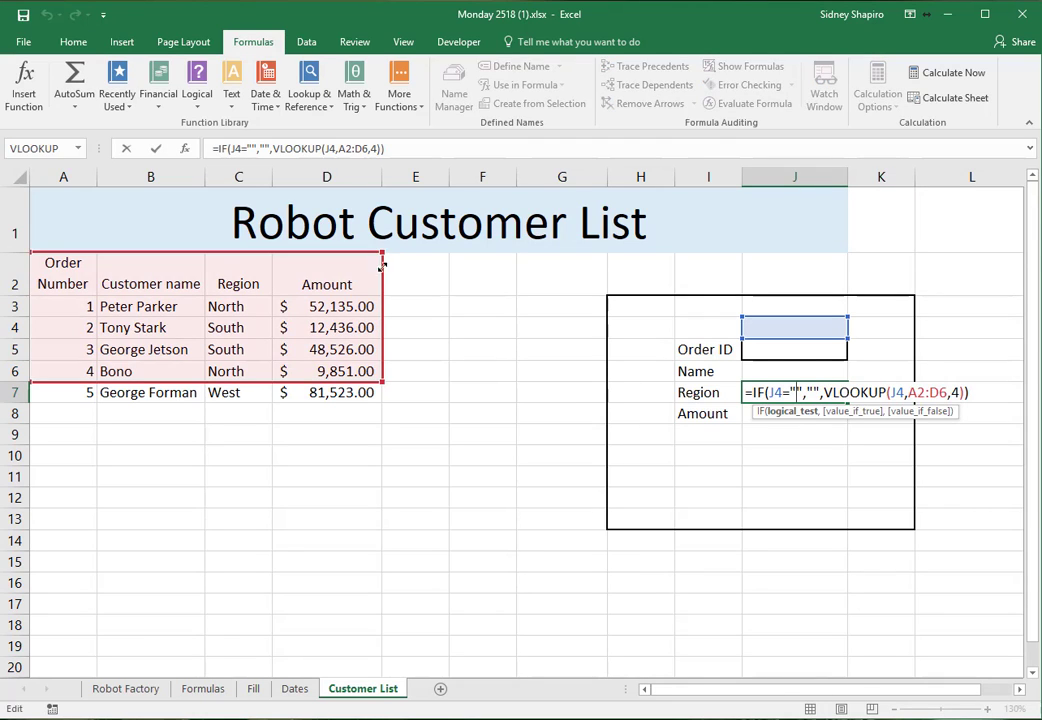
{"action": "left_click_drag", "start_coordinate": [382, 255], "coordinate": [379, 305]}
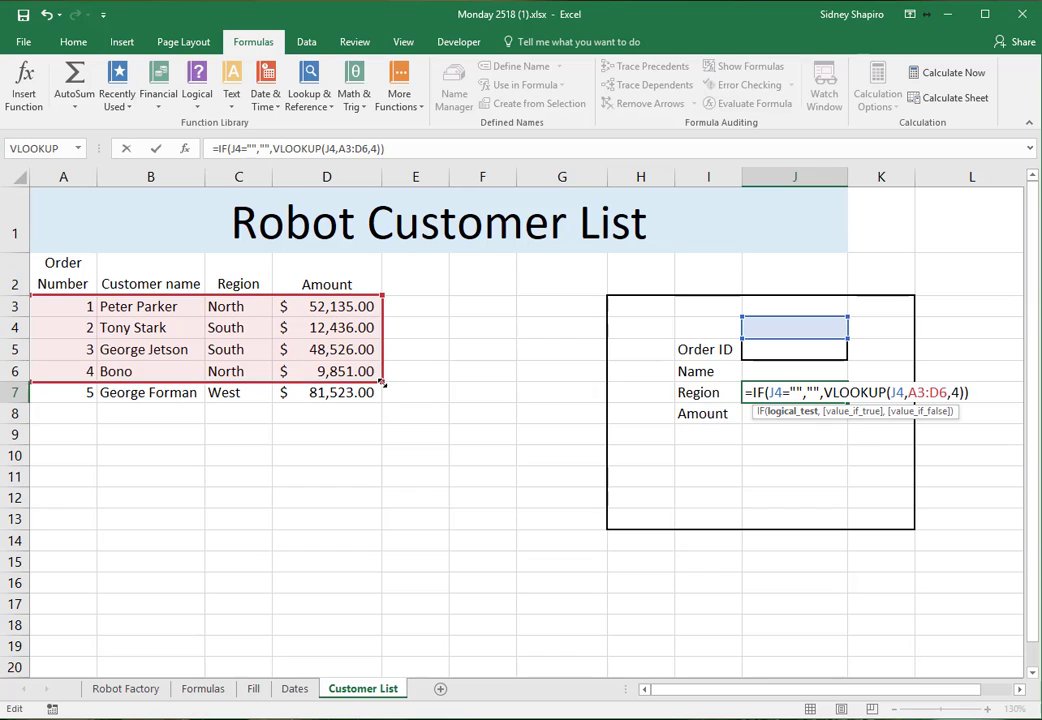
{"action": "left_click_drag", "start_coordinate": [383, 382], "coordinate": [386, 409]}
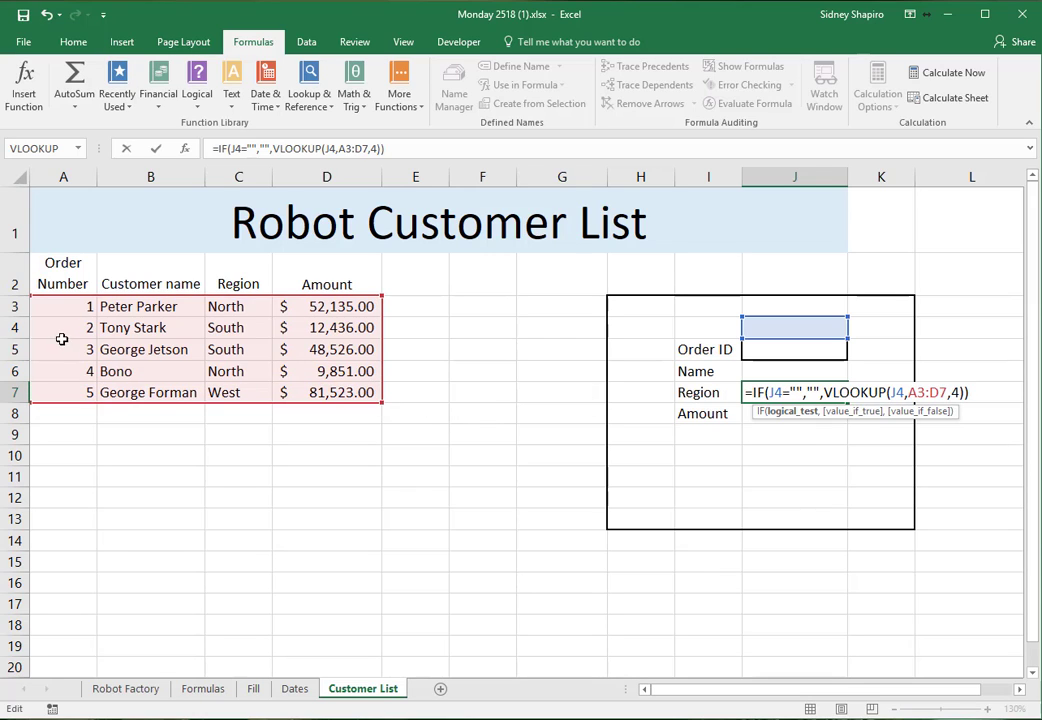
{"action": "double_click", "coordinate": [955, 392]}
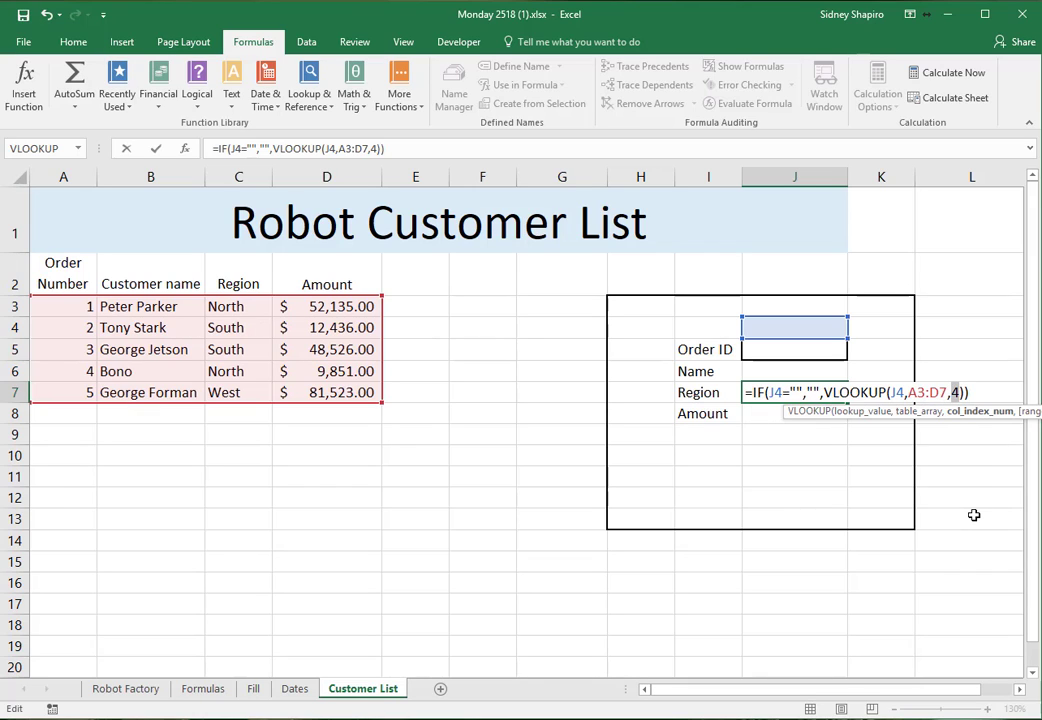
{"action": "type", "text": "3"}
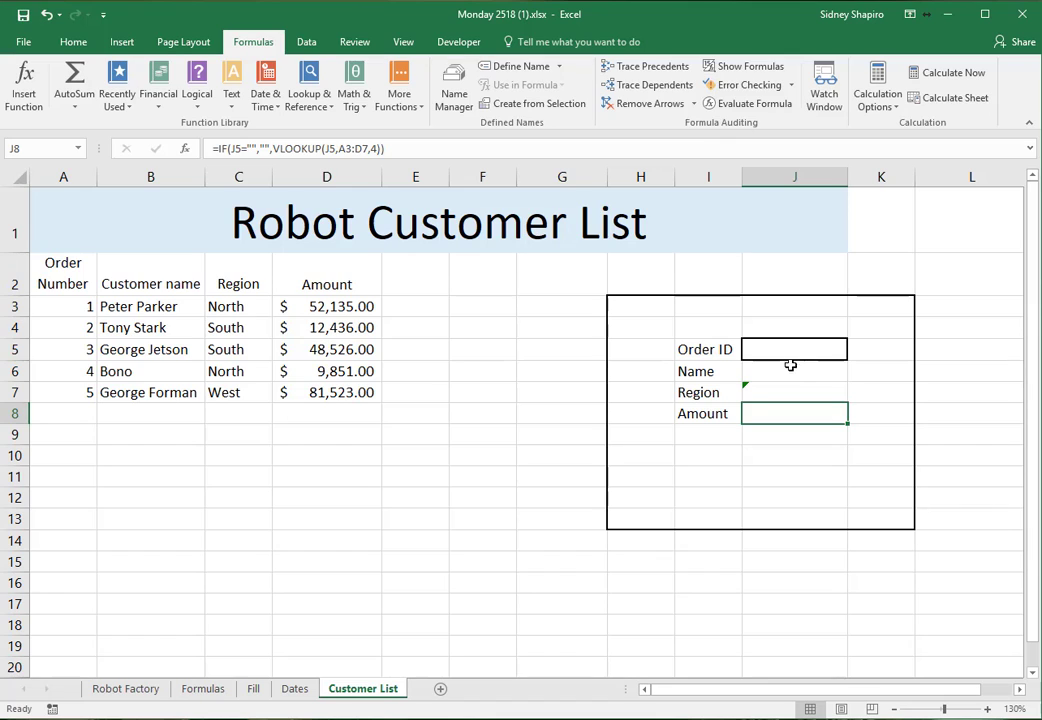
Correct the Name formula in J6 so its VLOOKUP uses column index 2 and table range A3:D7.
{"action": "double_click", "coordinate": [790, 369]}
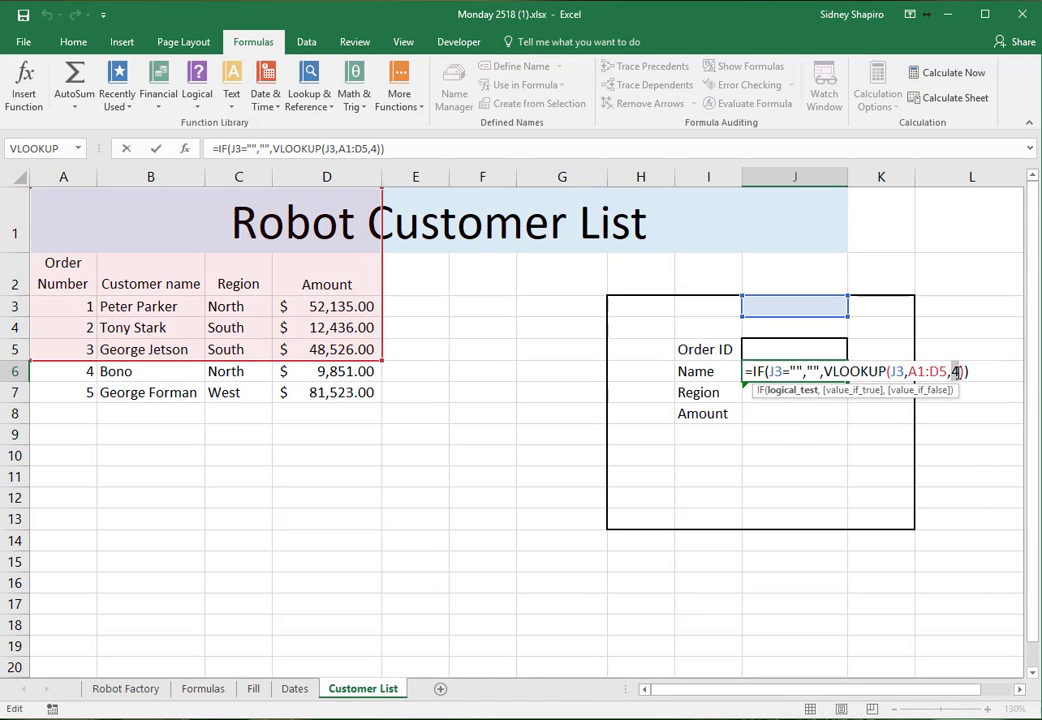
{"action": "double_click", "coordinate": [955, 371]}
{"action": "type", "text": "2"}
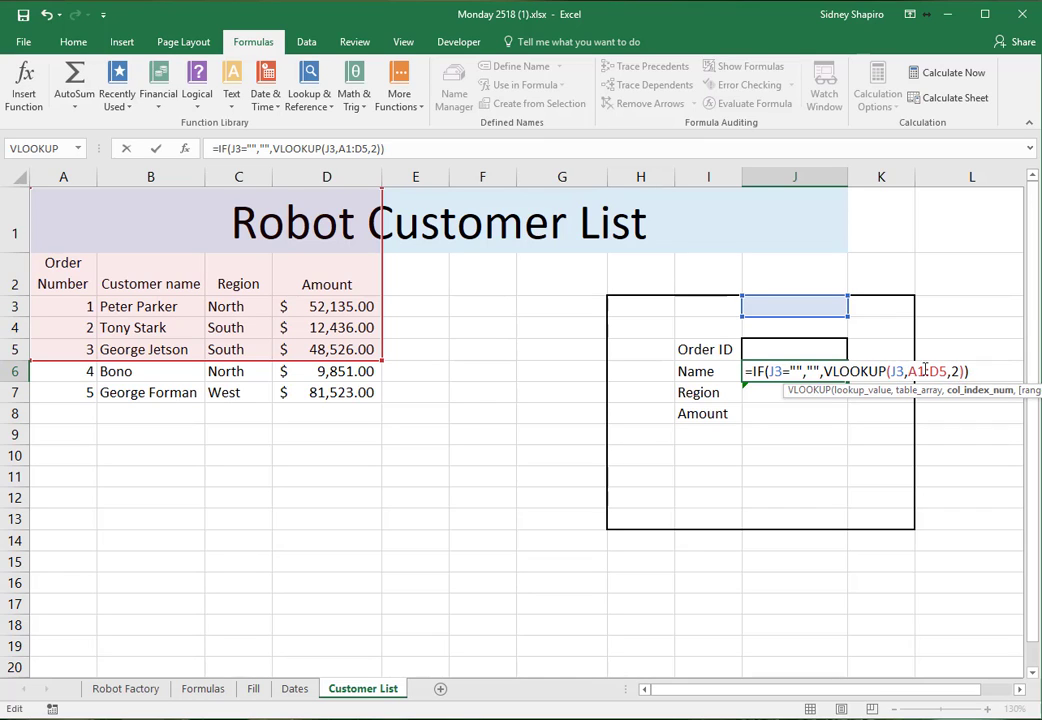
{"action": "double_click", "coordinate": [926, 371]}
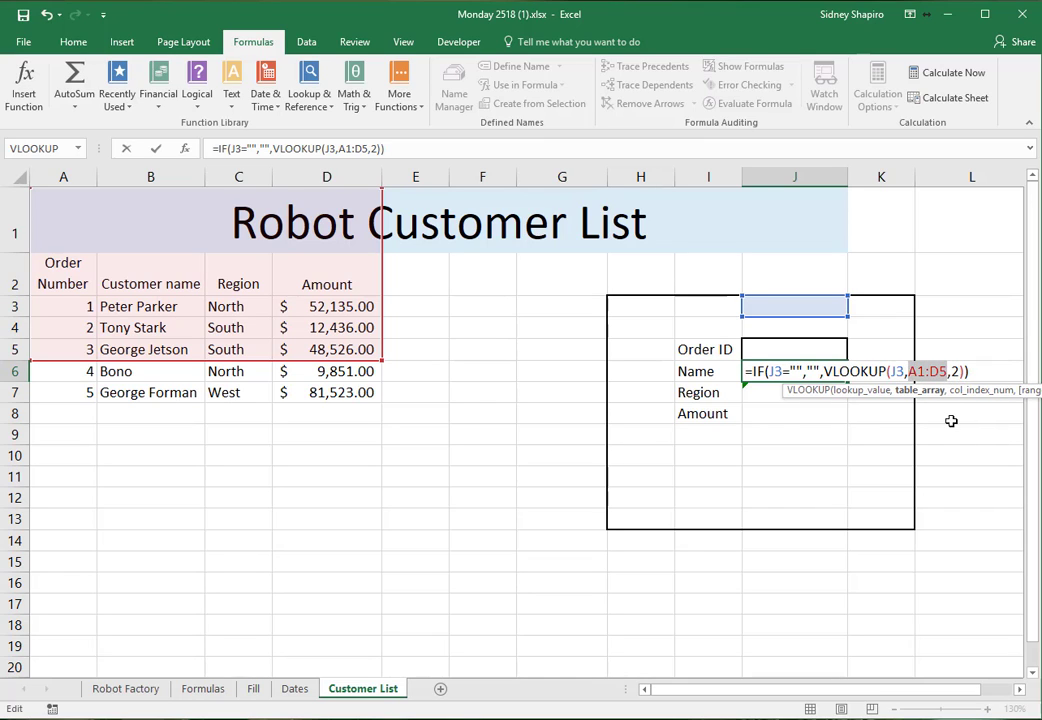
{"action": "left_click_drag", "start_coordinate": [38, 302], "coordinate": [335, 394]}
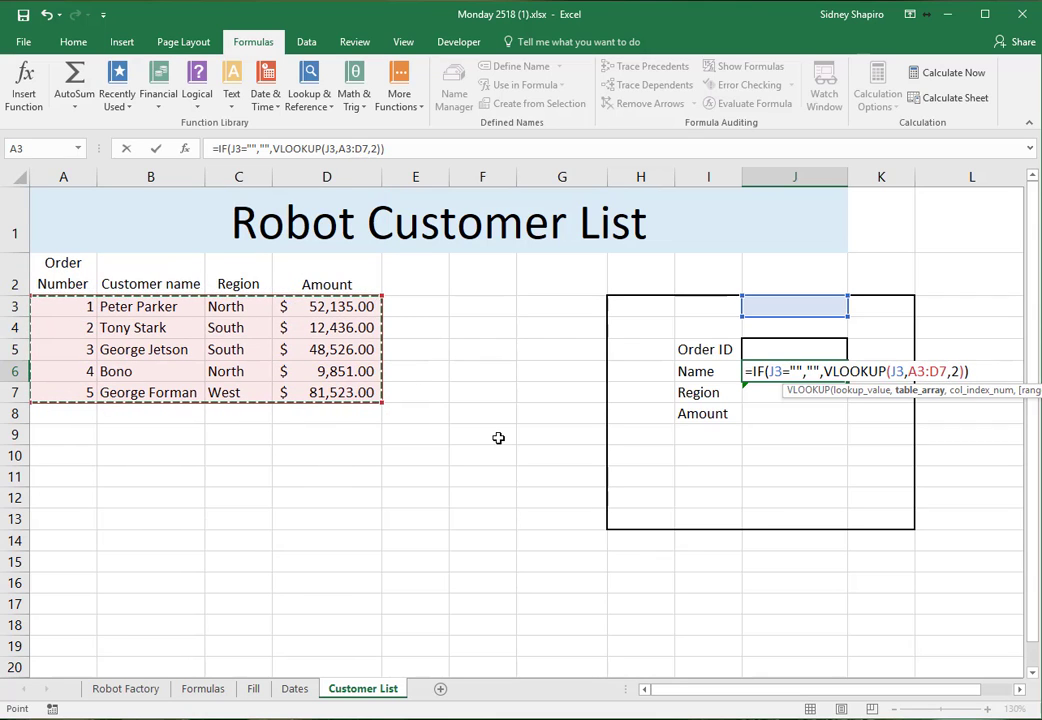
{"action": "key", "text": "Return"}
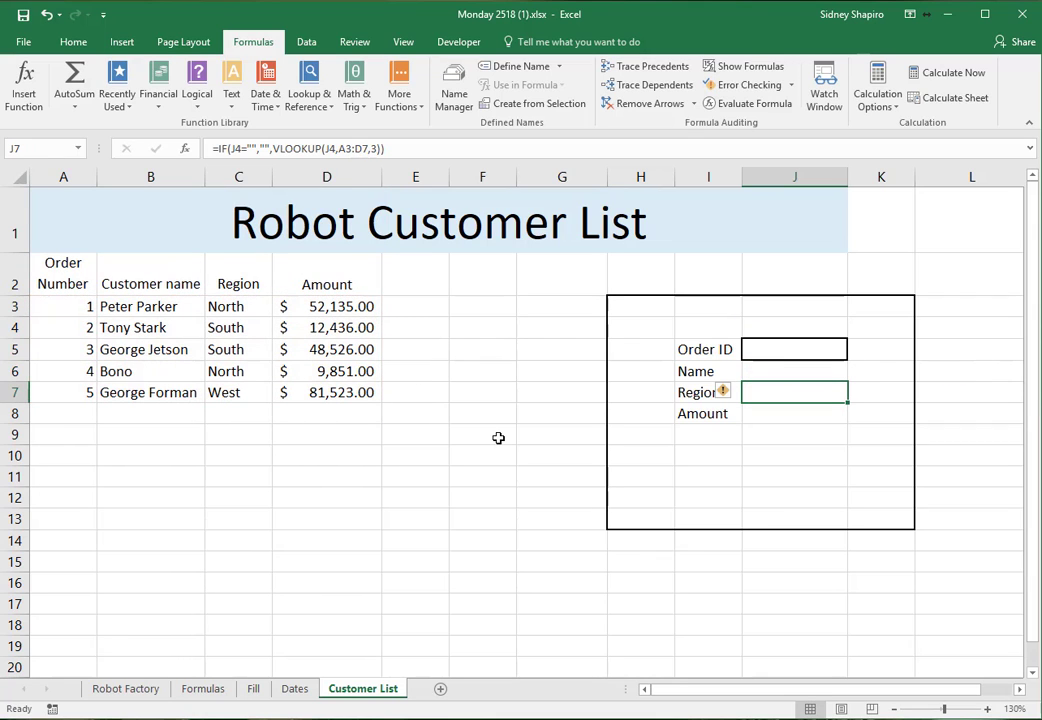
Test Order ID 1 in cell J5 and examine the formulas in Name cell J6 and Region cell J7.
{"action": "left_click", "coordinate": [776, 346]}
{"action": "type", "text": "1"}
{"action": "key", "text": "Up"}
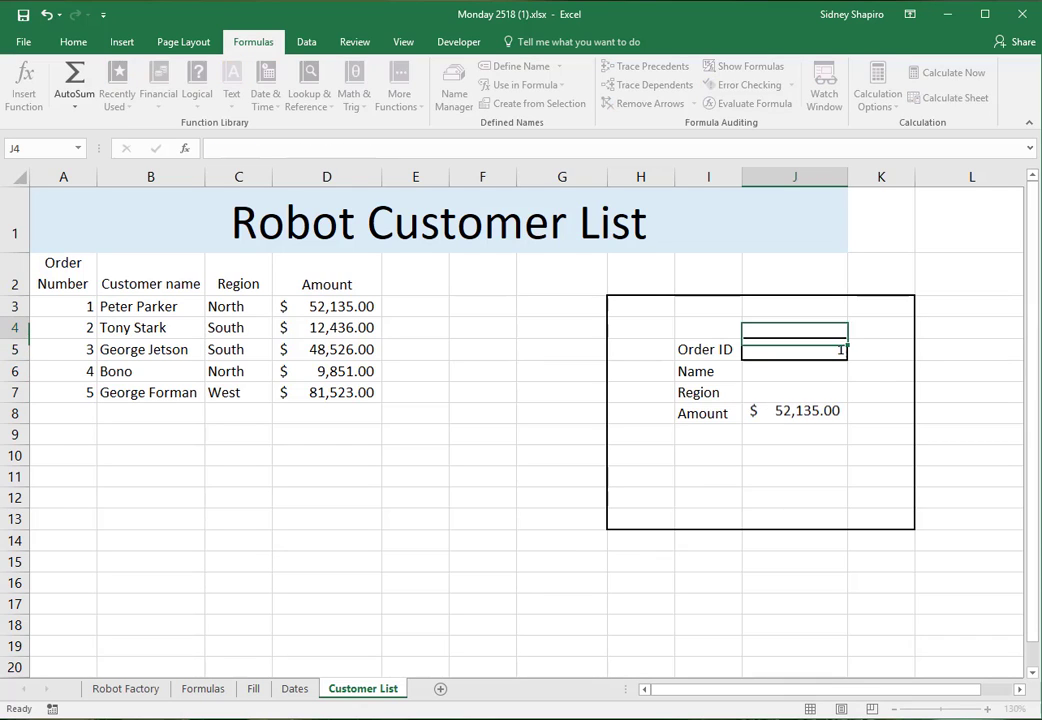
{"action": "key", "text": "Down"}
{"action": "key", "text": "Down"}
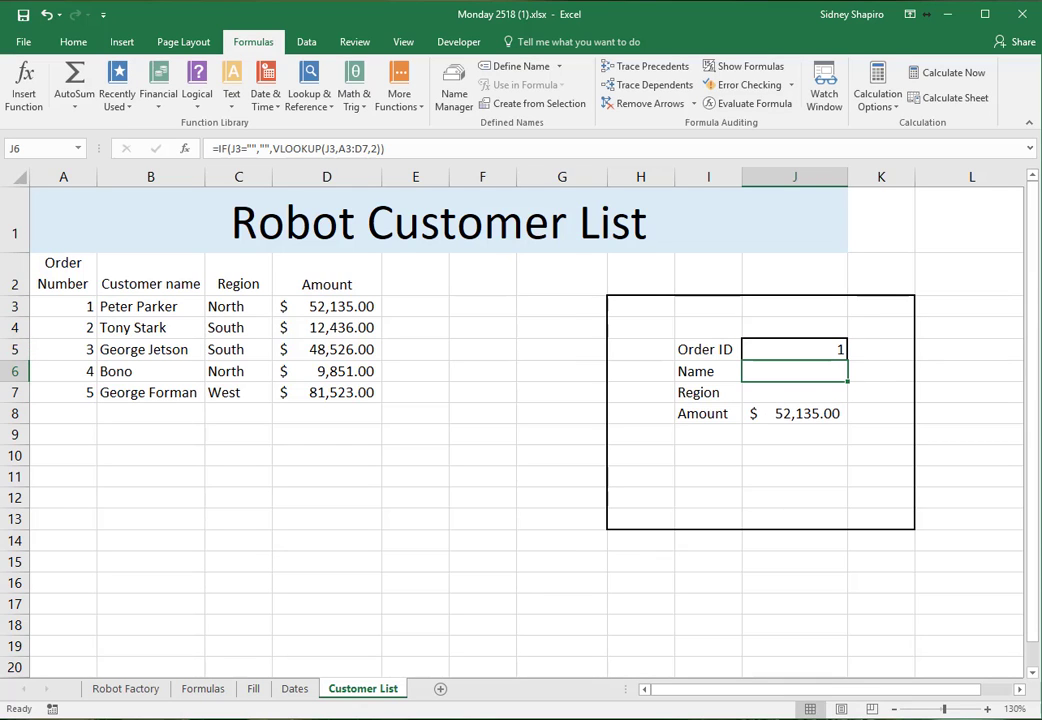
{"action": "left_click", "coordinate": [801, 394]}
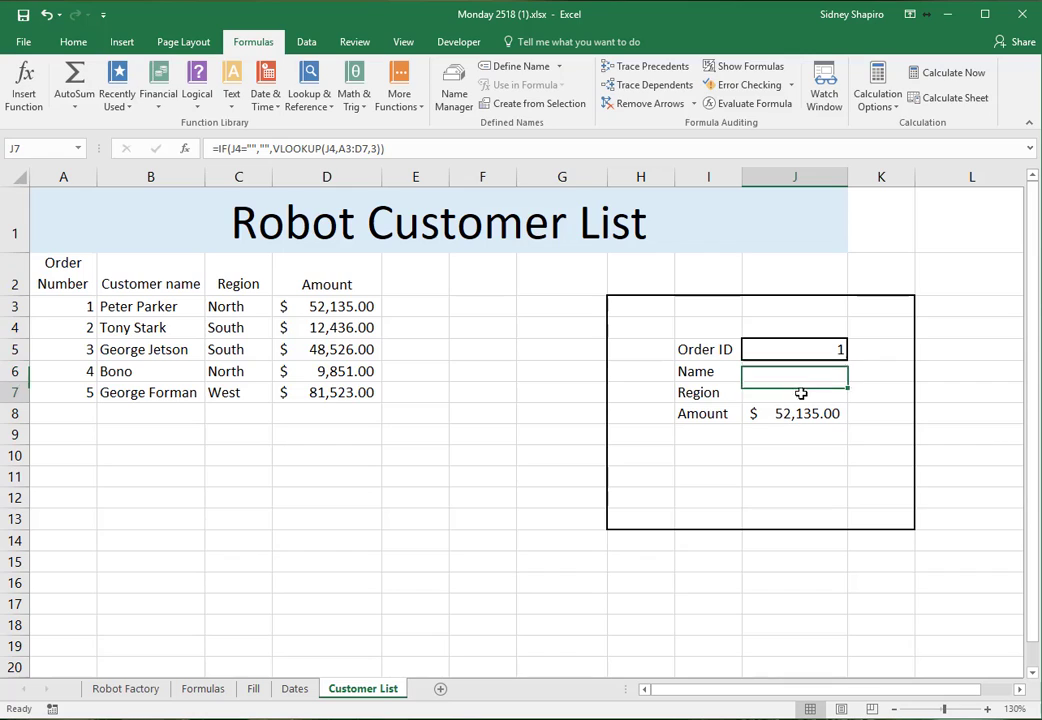
{"action": "left_click", "coordinate": [793, 369]}
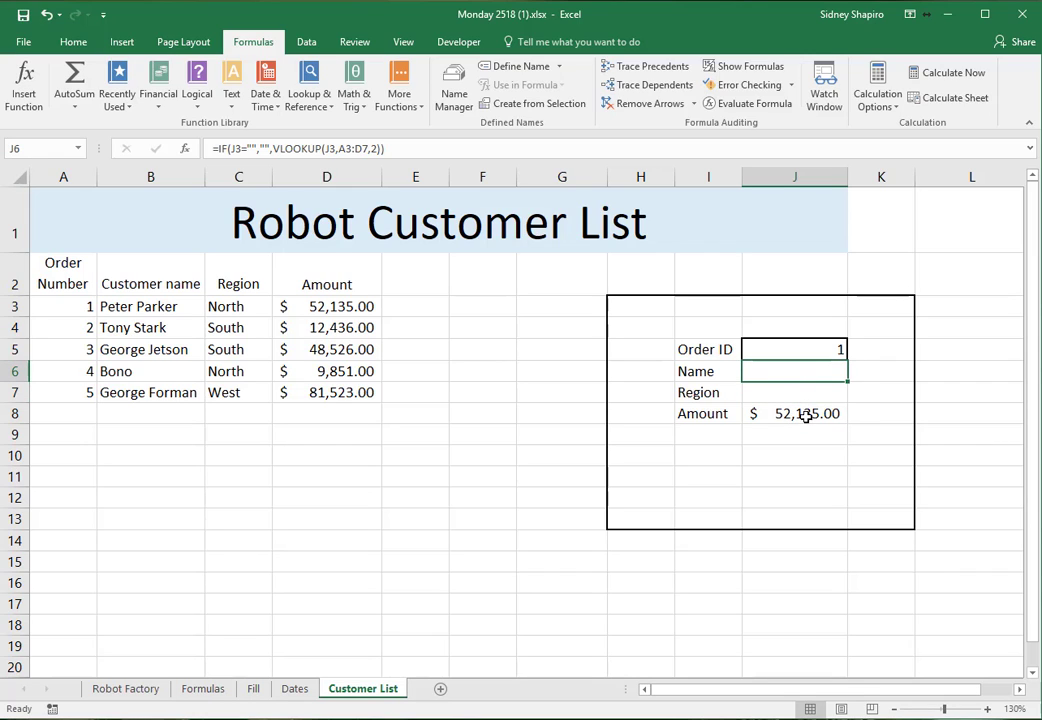
Edit the Amount formula in J8 to make the IF test's cell reference absolute as $J$5.
{"action": "left_click", "coordinate": [806, 416]}
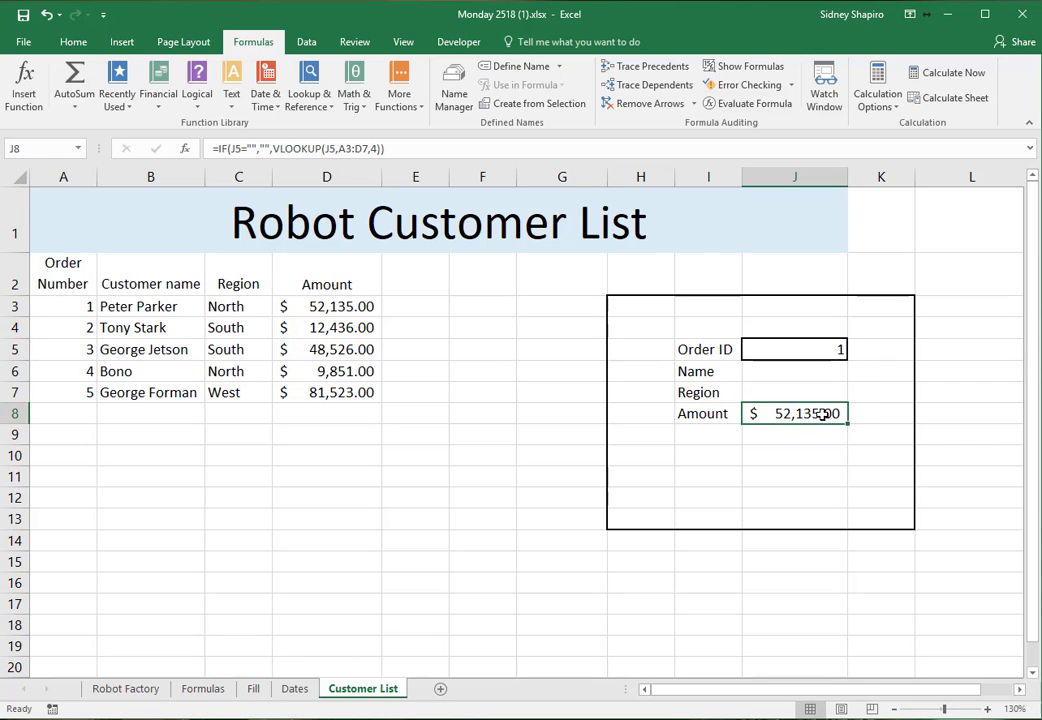
{"action": "double_click", "coordinate": [785, 413]}
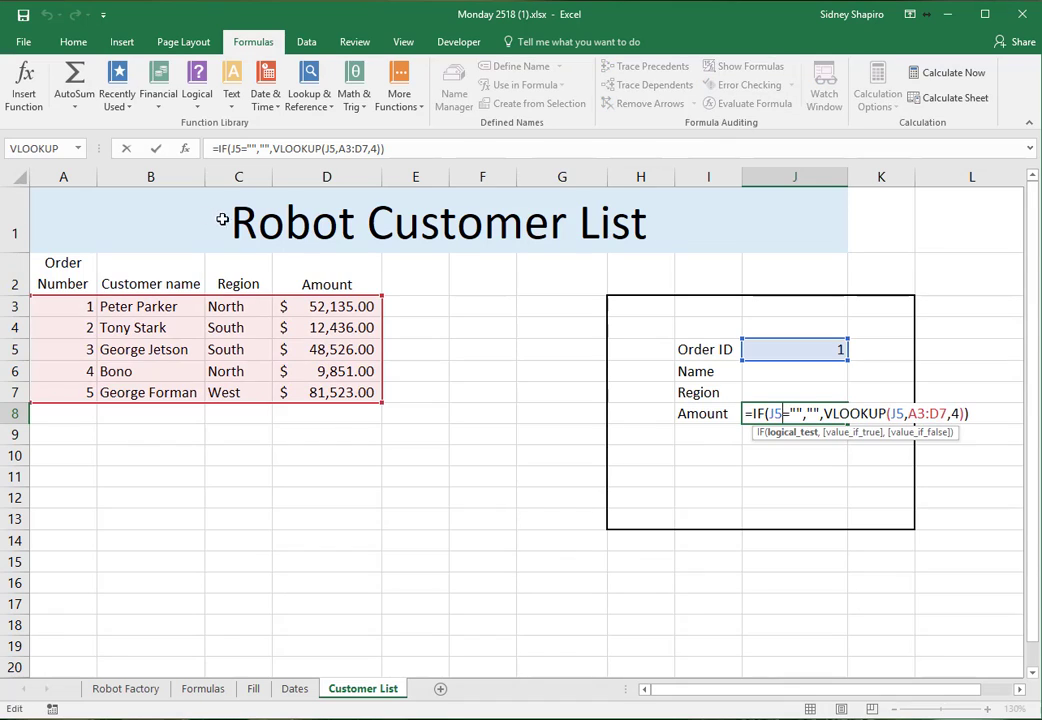
{"action": "left_click", "coordinate": [232, 148]}
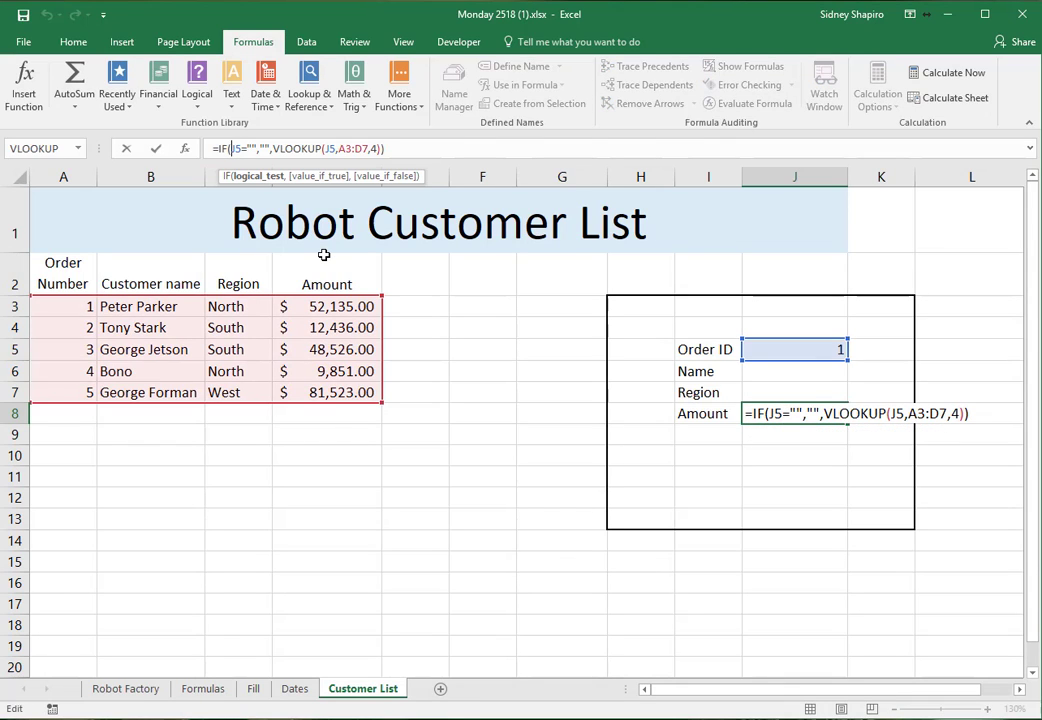
{"action": "type", "text": "$"}
{"action": "key", "text": "Right"}
{"action": "type", "text": "$"}
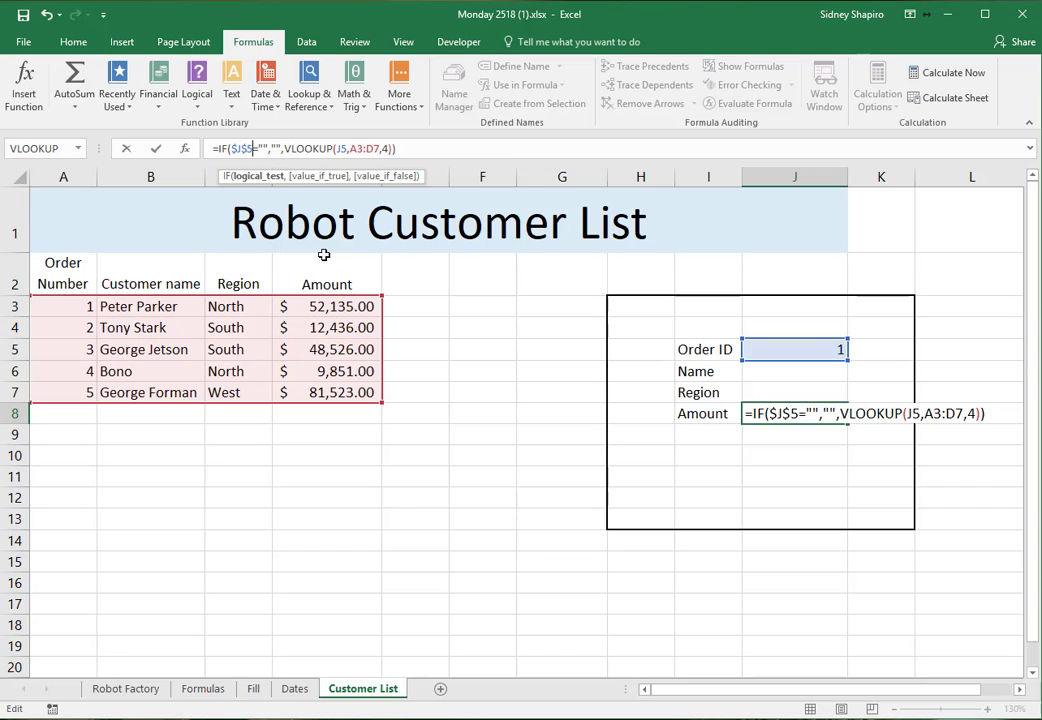
Make the VLOOKUP lookup value in the J8 formula absolute as $J$5.
{"action": "key", "text": "Right"}
{"action": "key", "text": "Right"}
{"action": "key", "text": "Right"}
{"action": "key", "text": "Right"}
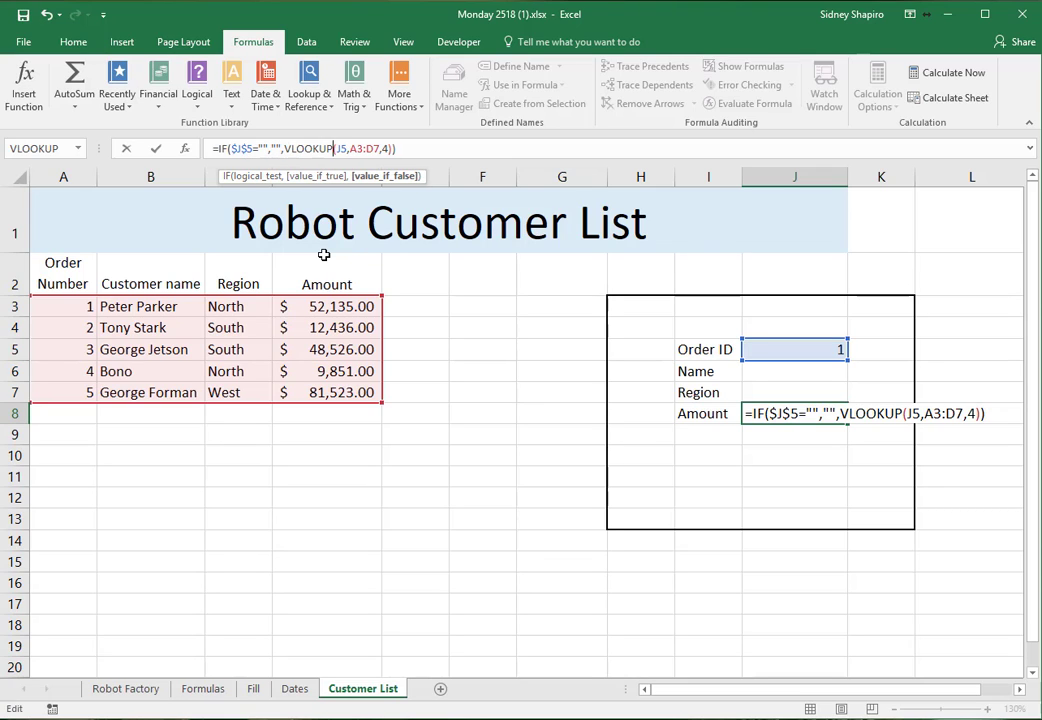
{"action": "key", "text": "Right"}
{"action": "type", "text": "$"}
{"action": "key", "text": "Right"}
{"action": "type", "text": "$"}
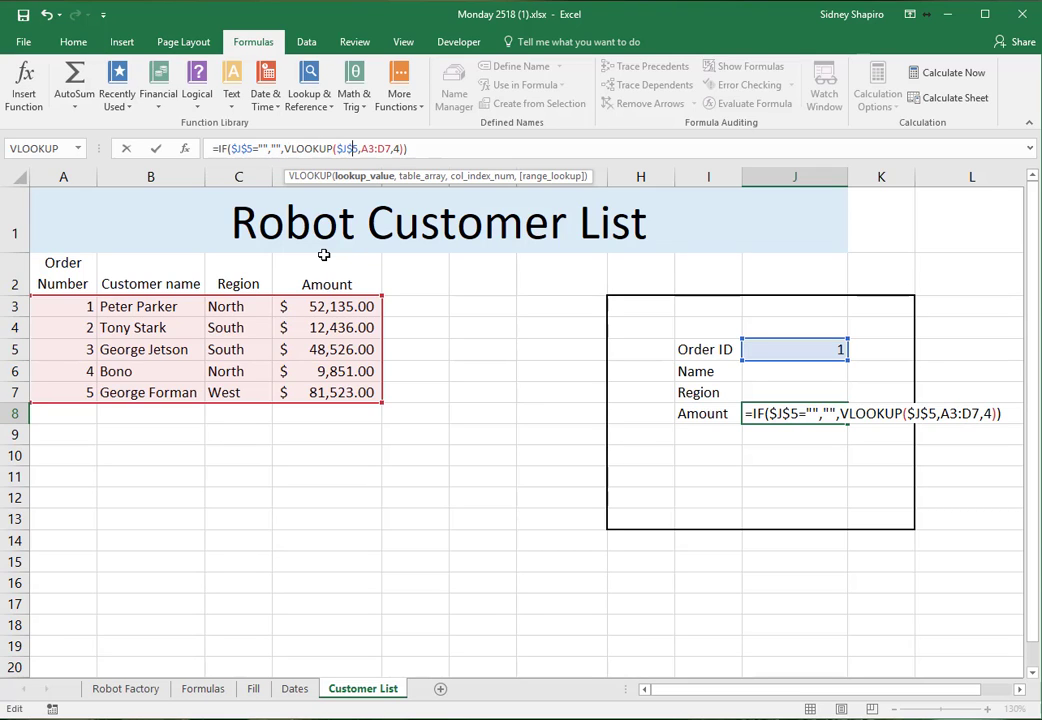
Make the VLOOKUP table range in the J8 Amount formula absolute as $A$3:$D$7.
{"action": "key", "text": "Right"}
{"action": "key", "text": "Right"}
{"action": "type", "text": "$"}
{"action": "key", "text": "Delete"}
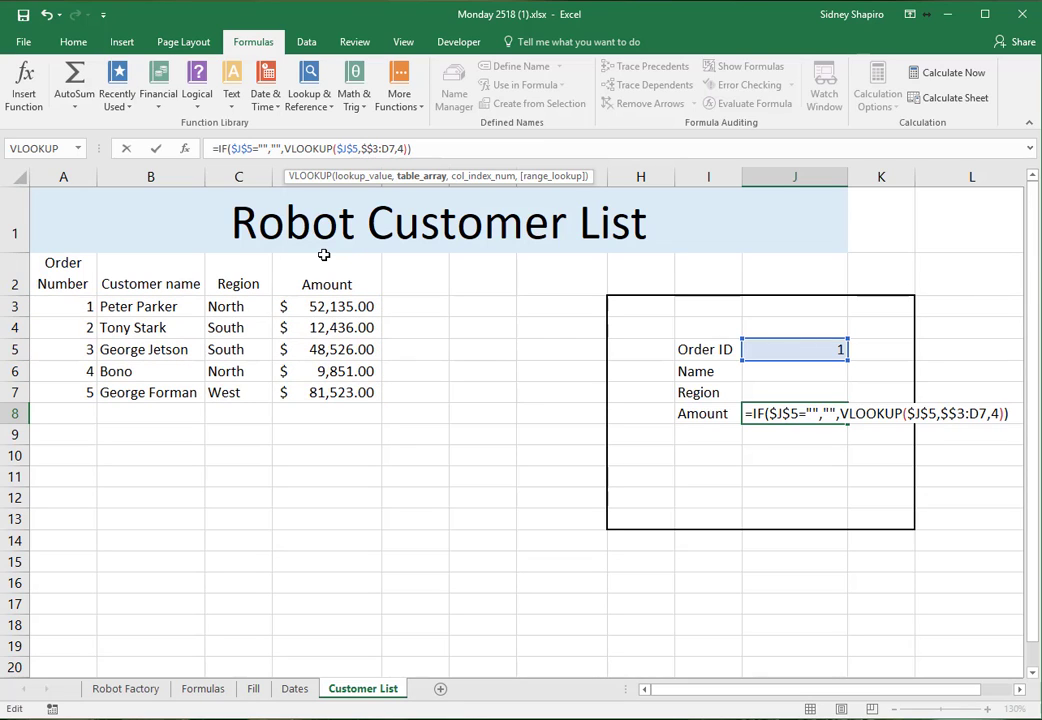
{"action": "type", "text": "A"}
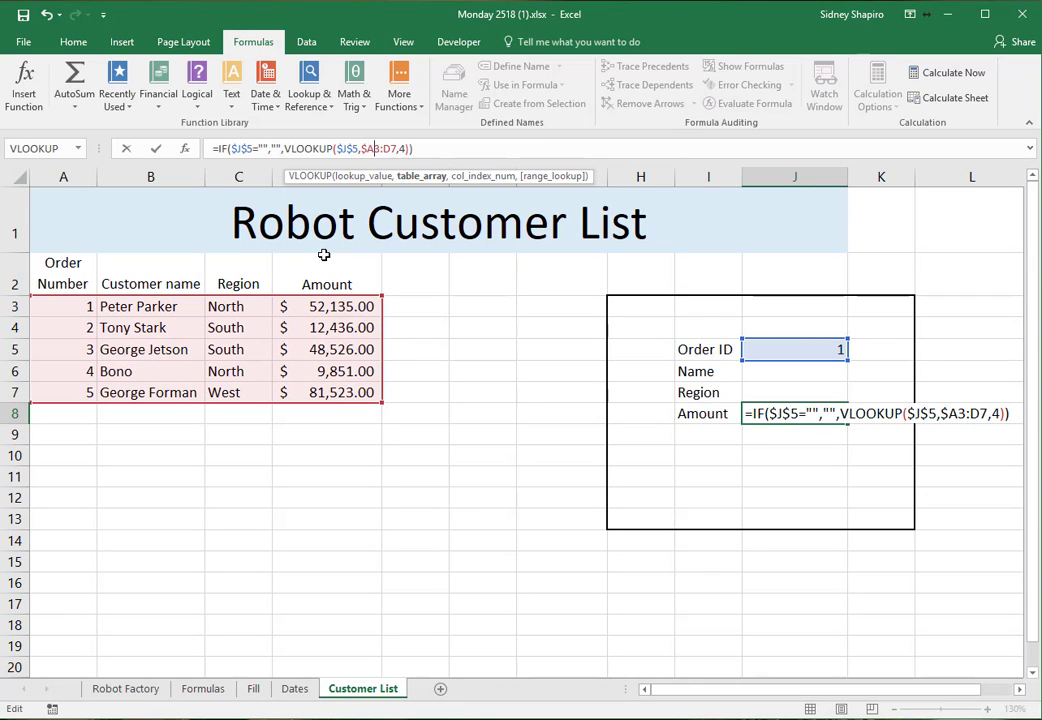
{"action": "type", "text": "$"}
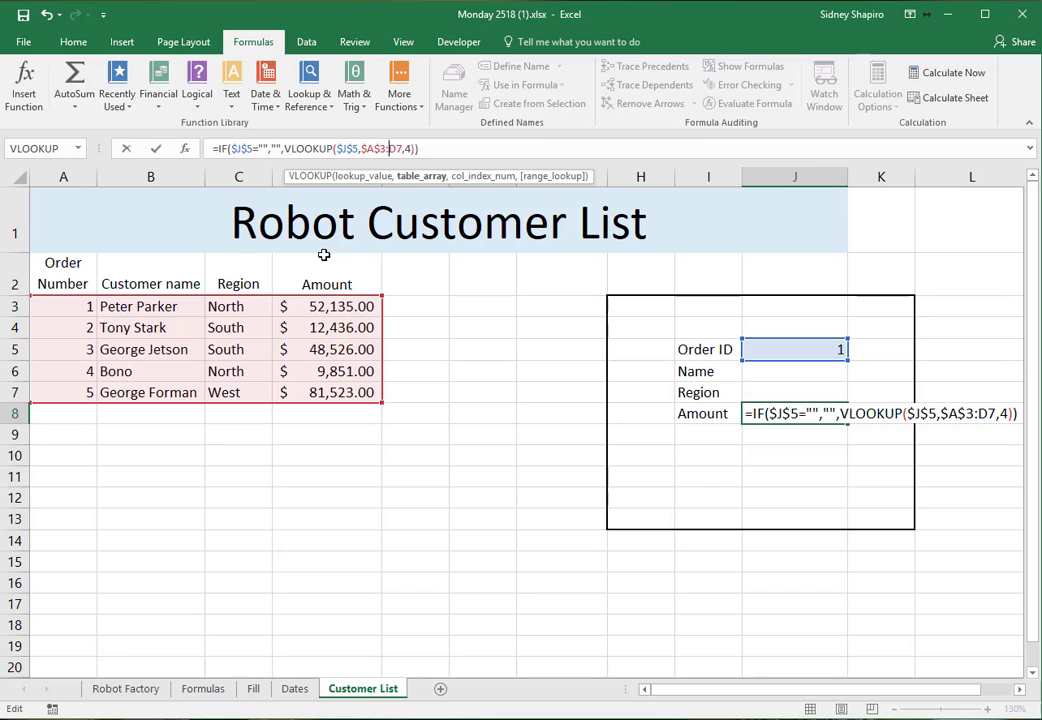
{"action": "key", "text": "Right"}
{"action": "key", "text": "Right"}
{"action": "type", "text": "$J$"}
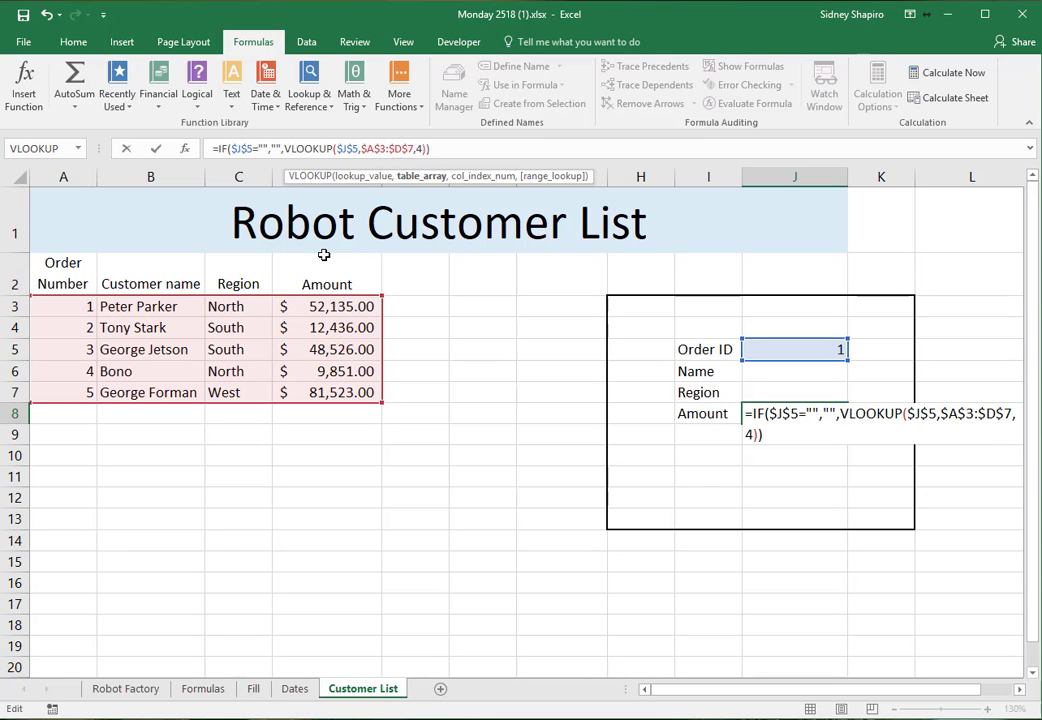
{"action": "key", "text": "Return"}
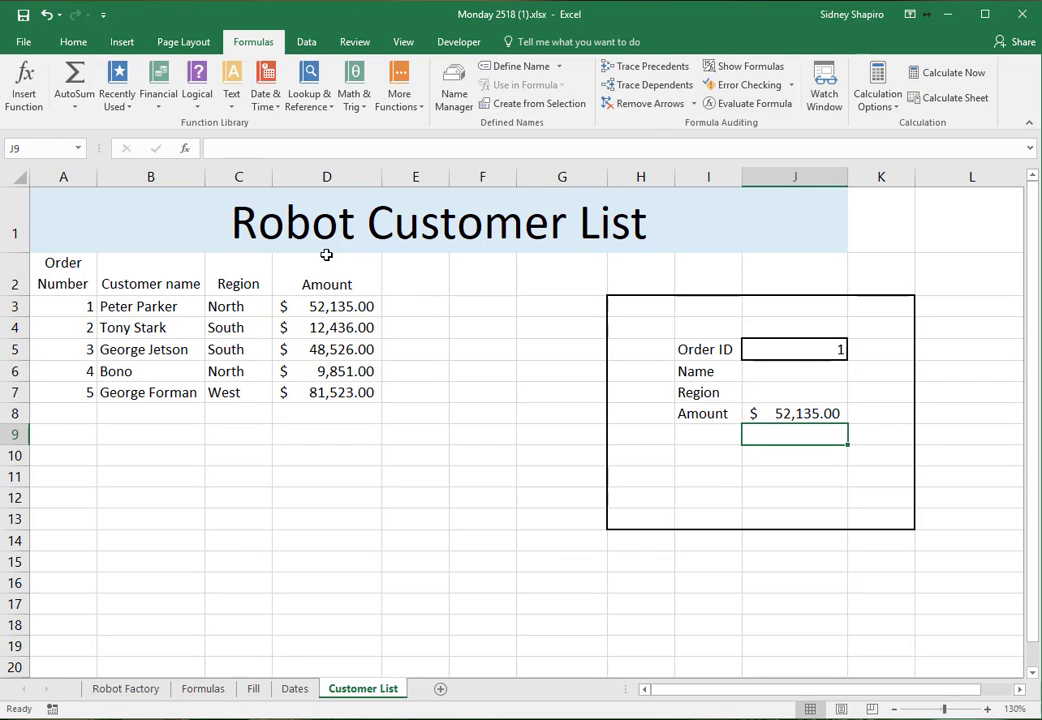
Fill the Amount formula from J8 upward into Region cell J7 and Name cell J6.
{"action": "left_click", "coordinate": [793, 419]}
{"action": "left_click_drag", "start_coordinate": [849, 426], "coordinate": [848, 372]}
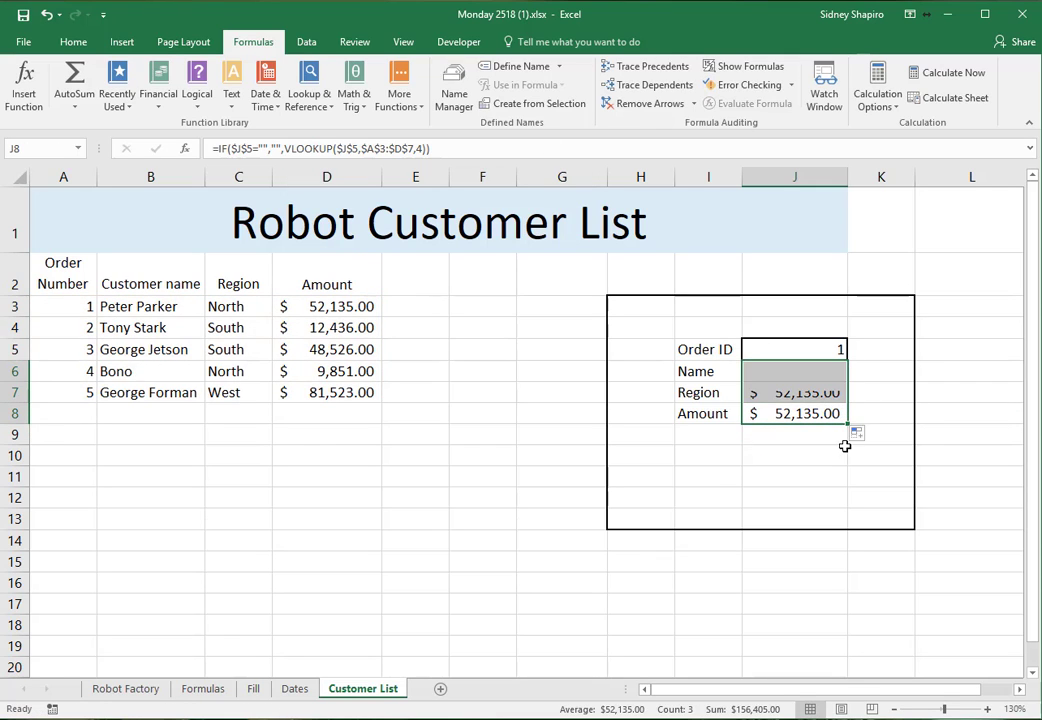
{"action": "left_click", "coordinate": [840, 456]}
Change the VLOOKUP column index in Region cell J7 to 3.
{"action": "left_click", "coordinate": [812, 394]}
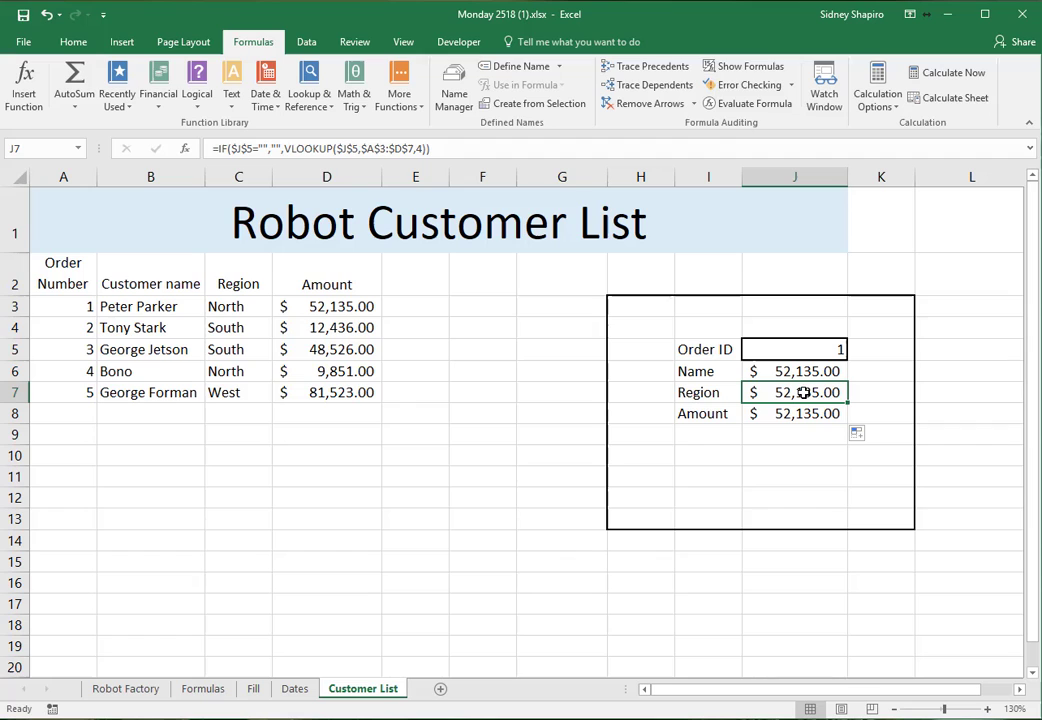
{"action": "left_click", "coordinate": [426, 148]}
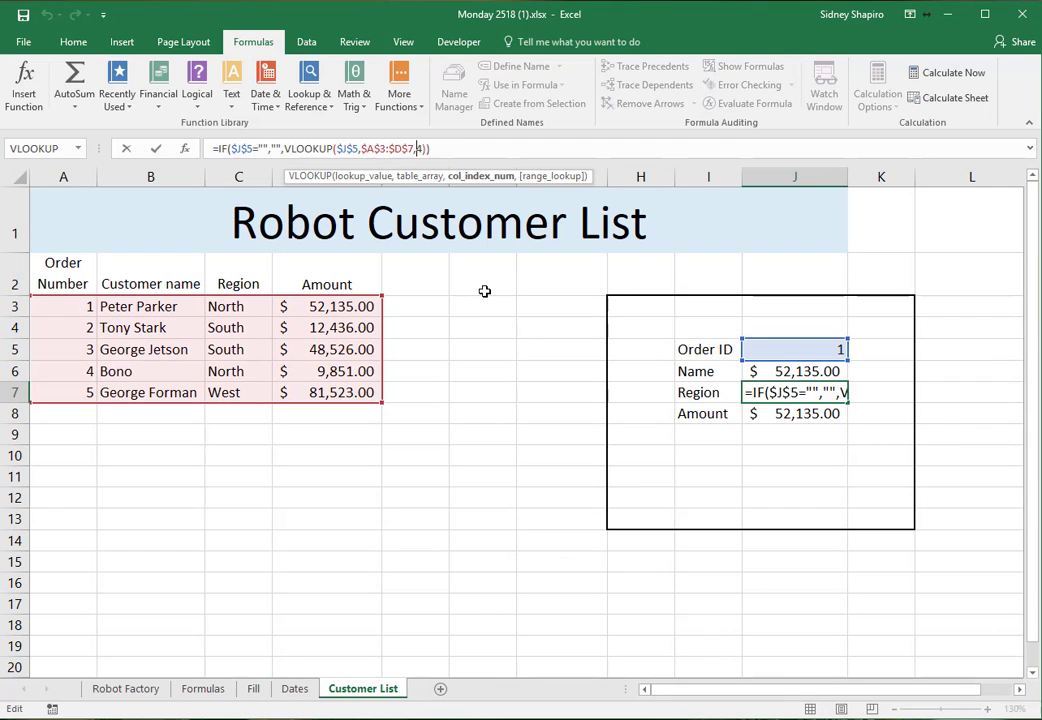
{"action": "key", "text": "Delete"}
{"action": "type", "text": "3"}
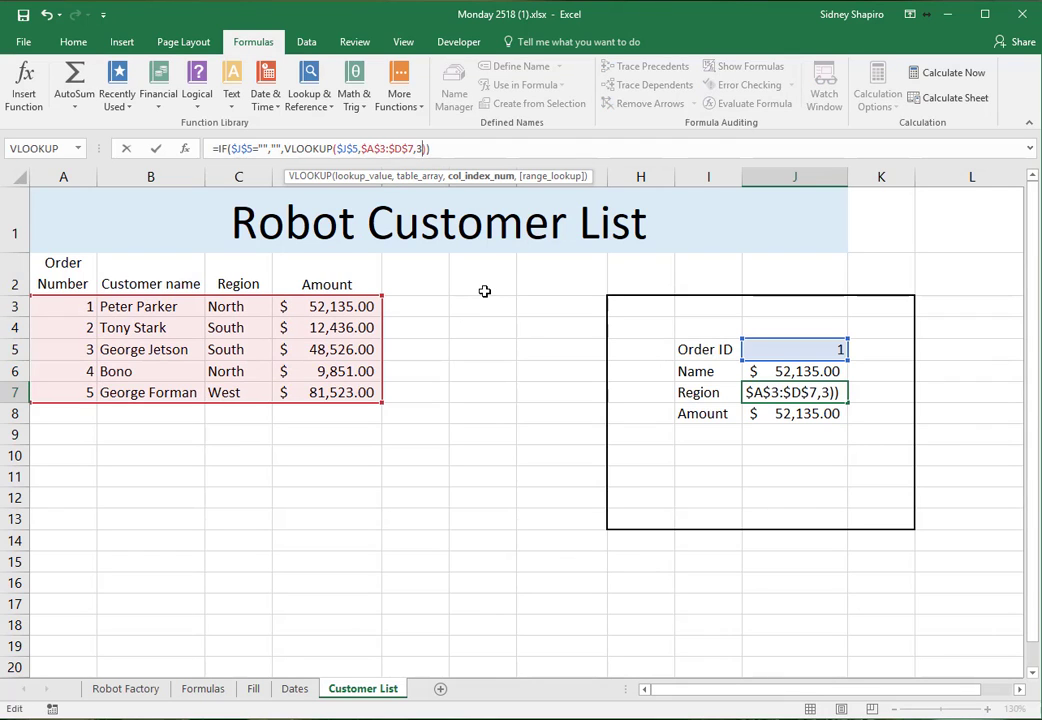
{"action": "key", "text": "Return"}
Set the VLOOKUP column index in the Name cell J6 formula to 2.
{"action": "left_click", "coordinate": [802, 372]}
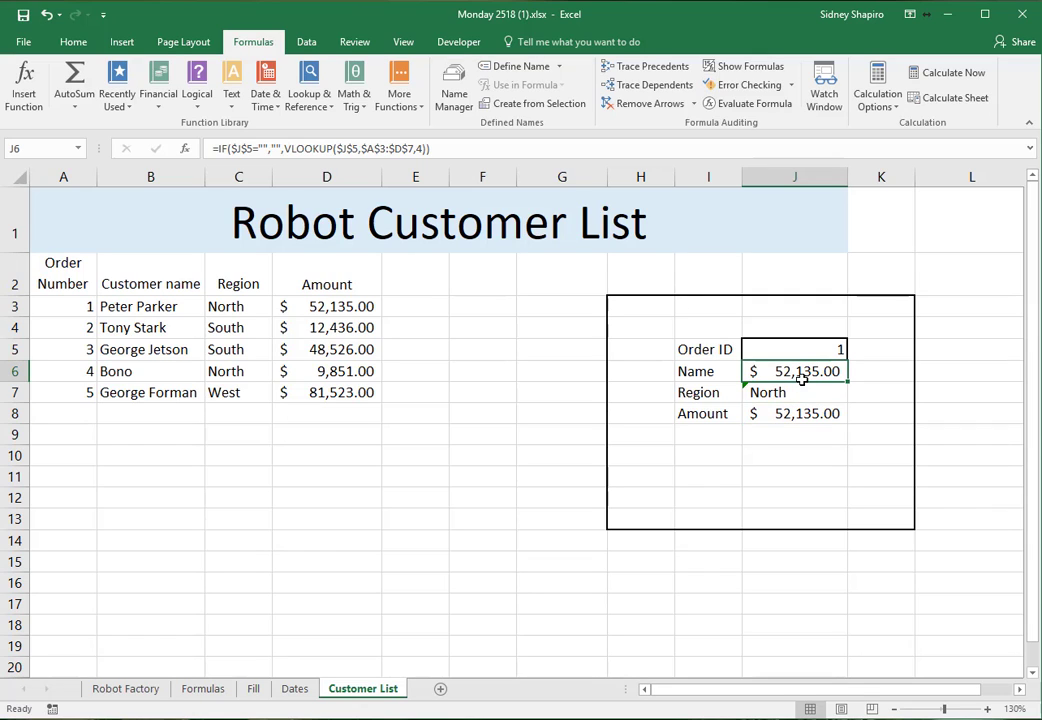
{"action": "left_click", "coordinate": [418, 148]}
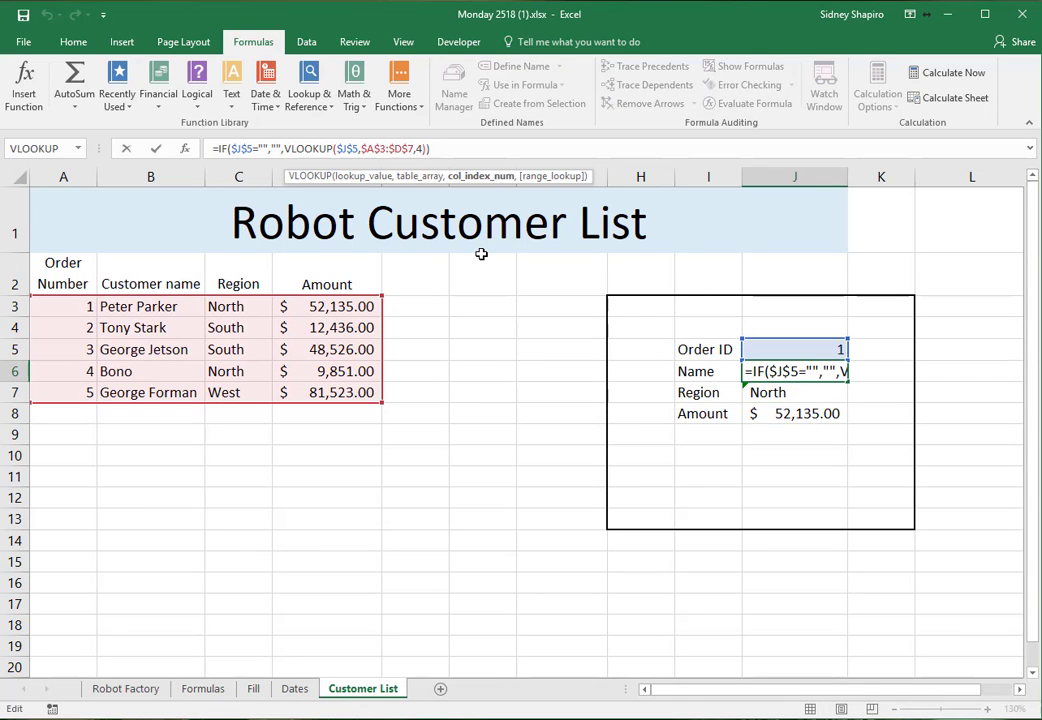
{"action": "key", "text": "Delete"}
{"action": "type", "text": "2"}
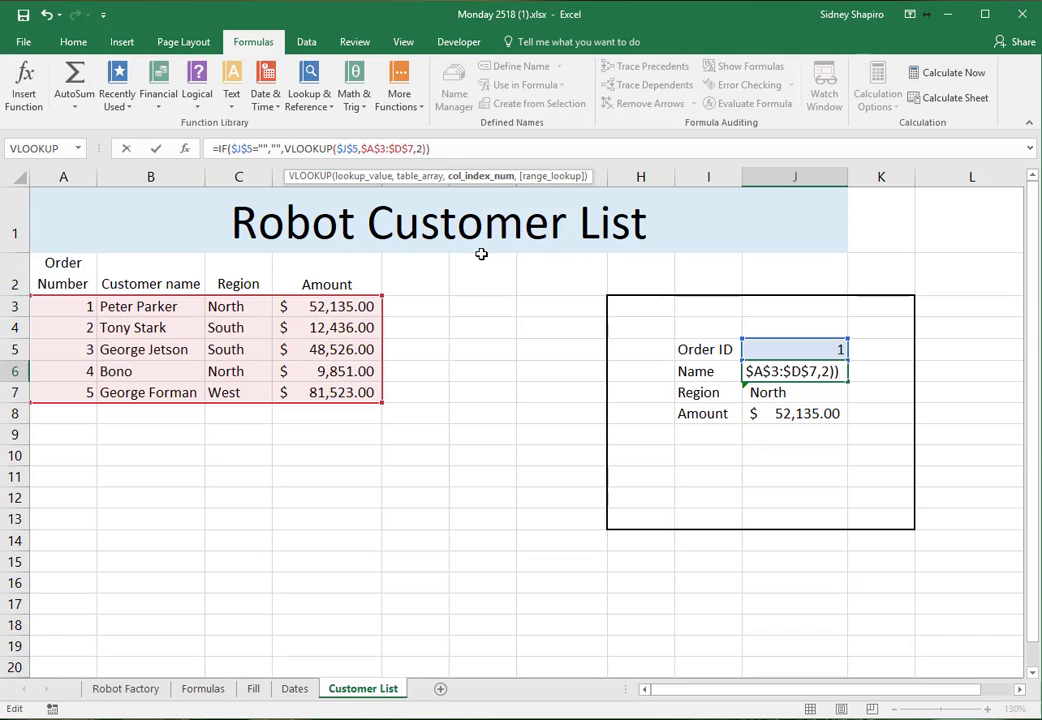
{"action": "key", "text": "Return"}
Test the lookup form with Order ID cell J5 blank and with IDs 1 and 2, leaving J5 empty.
{"action": "left_click", "coordinate": [824, 349]}
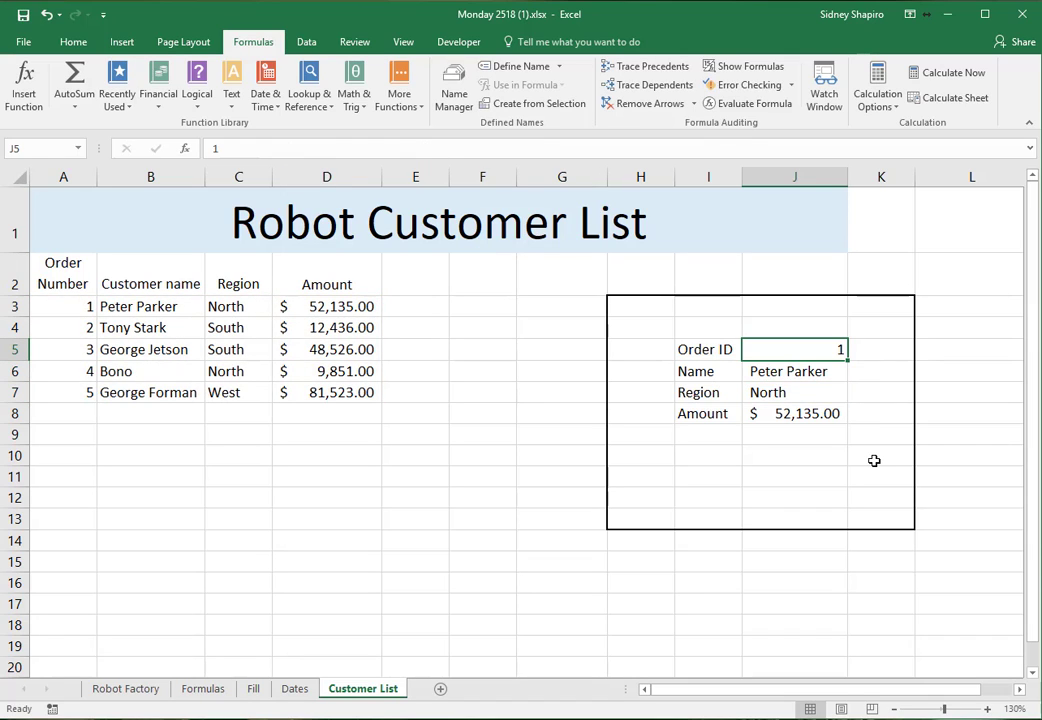
{"action": "key", "text": "Delete"}
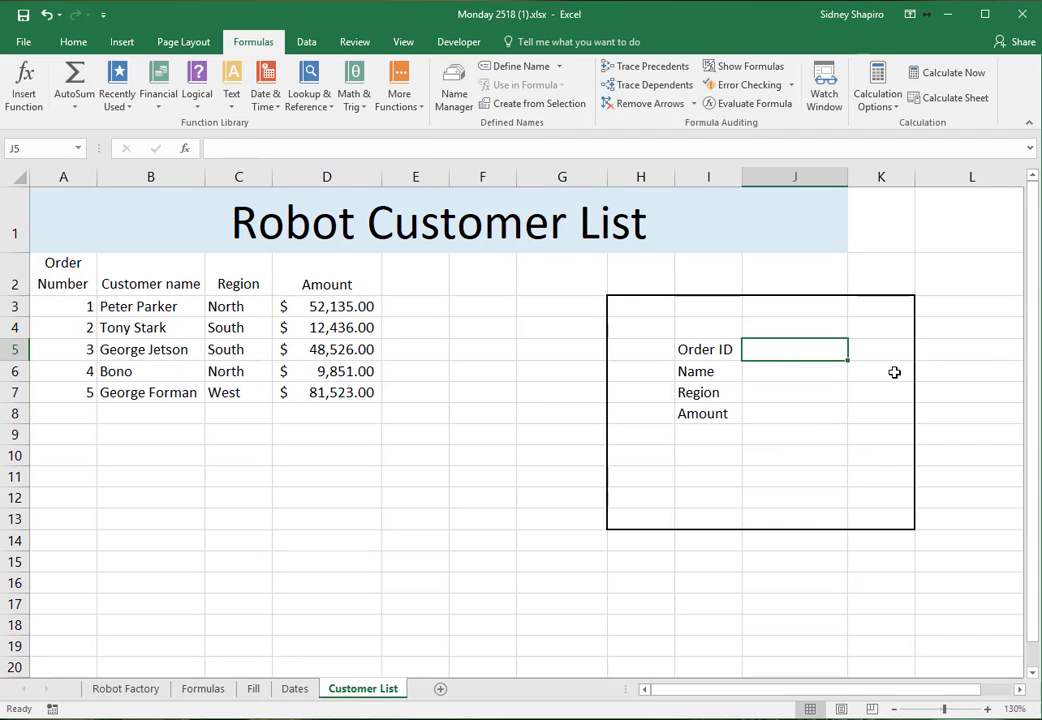
{"action": "type", "text": "1"}
{"action": "key", "text": "Up"}
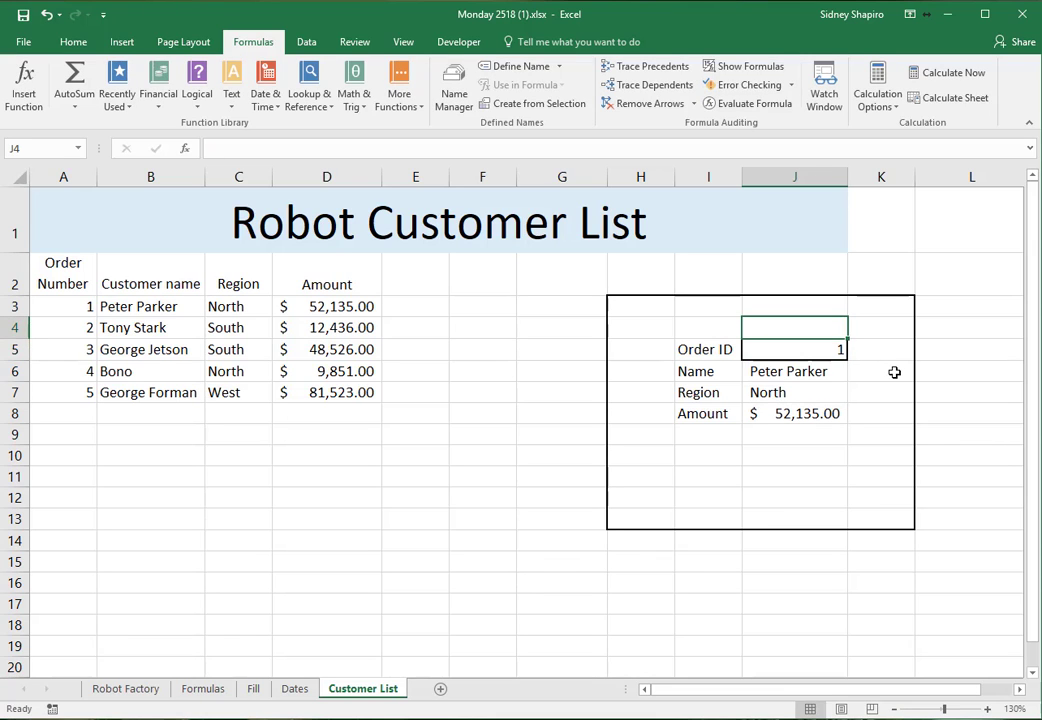
{"action": "key", "text": "Down"}
{"action": "type", "text": "2"}
{"action": "key", "text": "Up"}
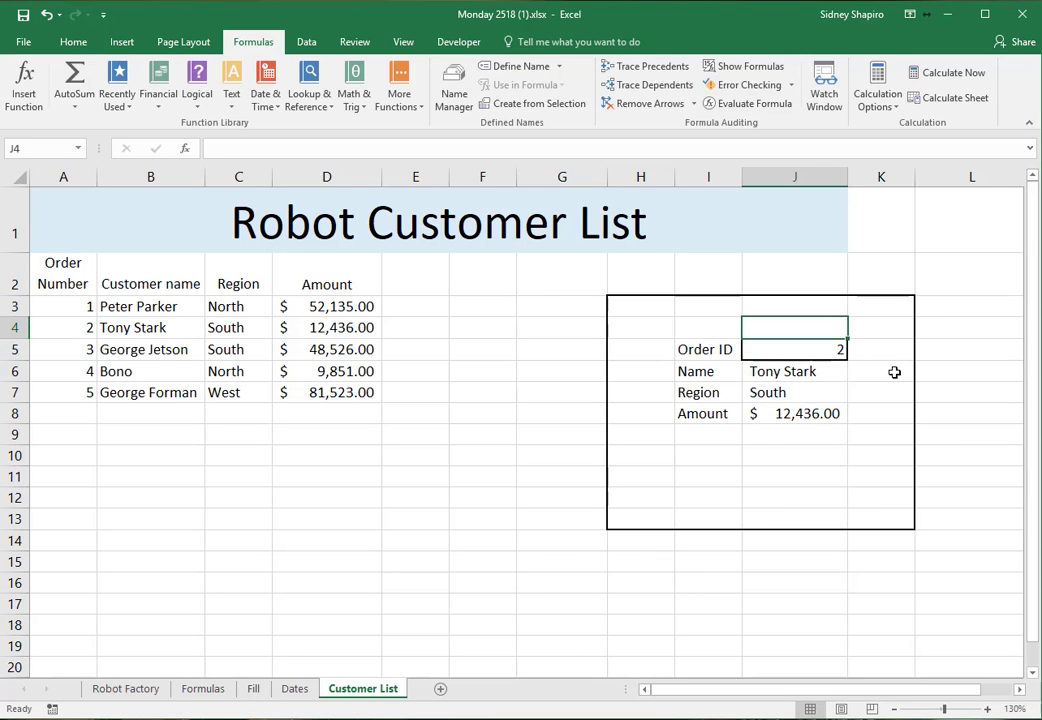
{"action": "key", "text": "Down"}
{"action": "key", "text": "Delete"}
{"action": "key", "text": "Up"}
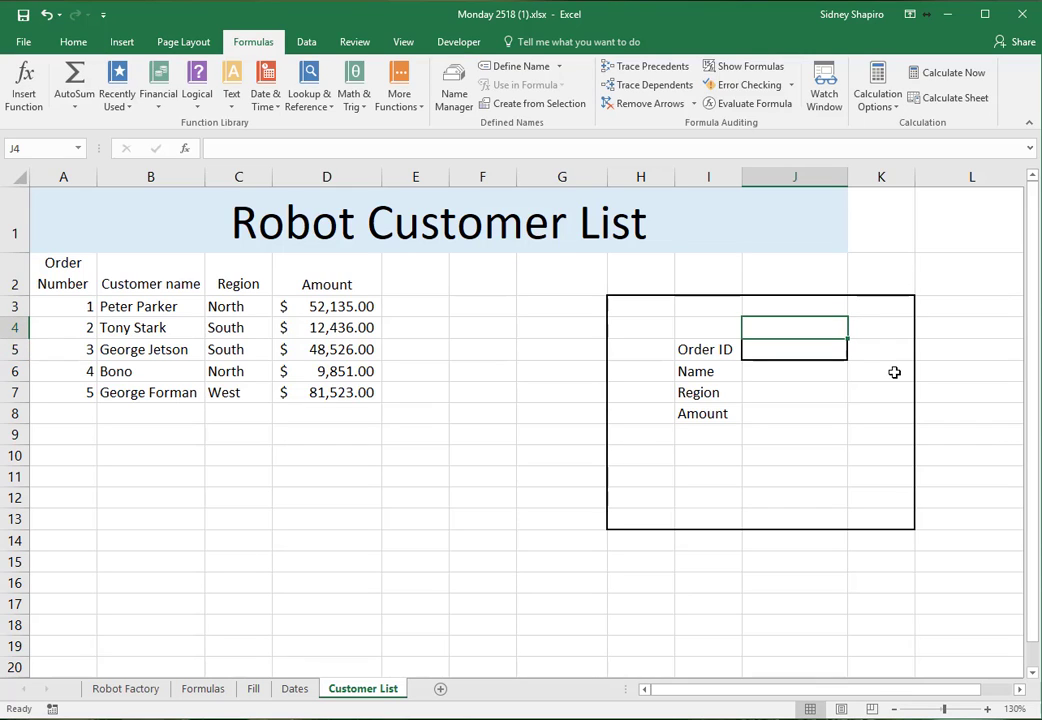
{"action": "key", "text": "Down"}
{"action": "key", "text": "Down"}
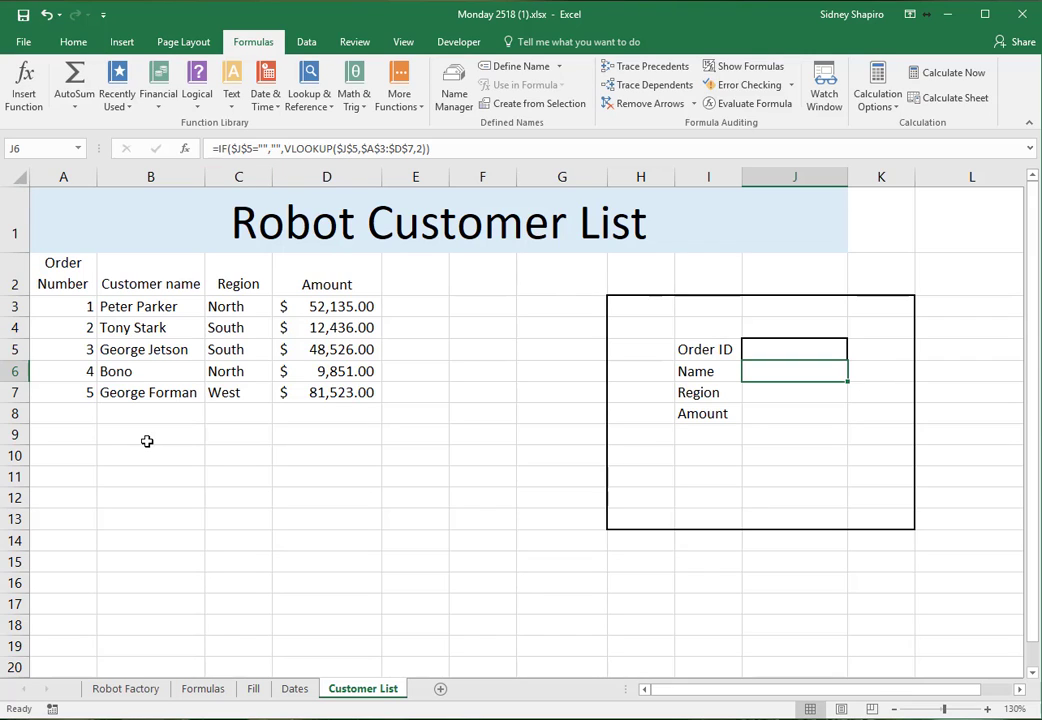
Enter a sample lookup row below the customer table, with M070 in B13 and 1930 in C13.
{"action": "left_click", "coordinate": [156, 518]}
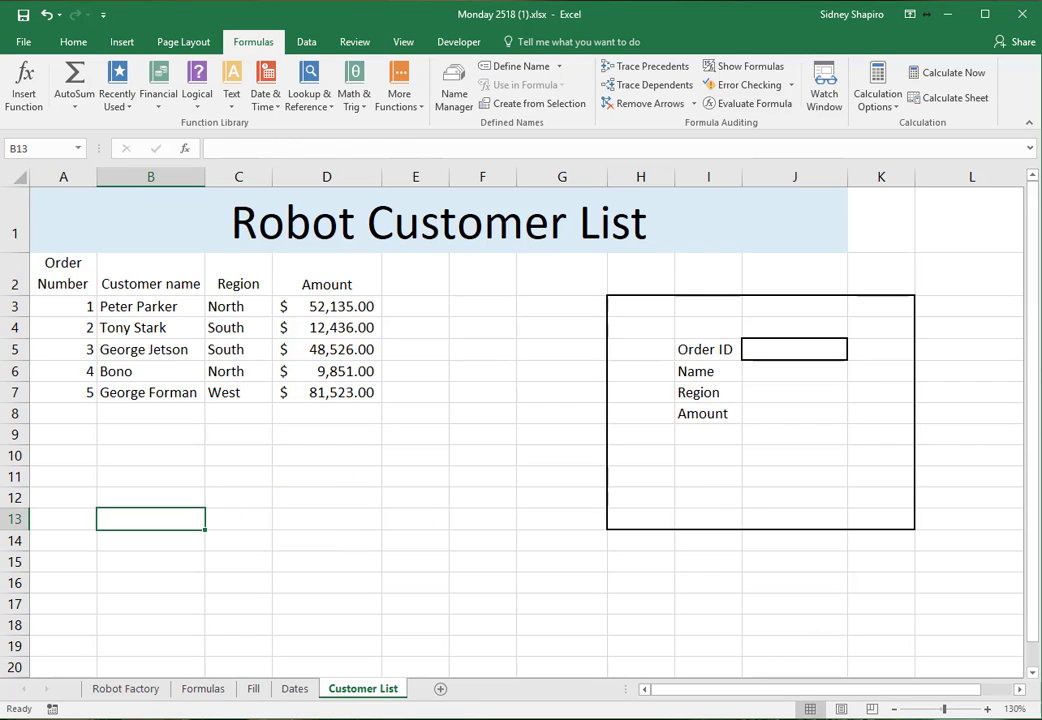
{"action": "type", "text": "M070"}
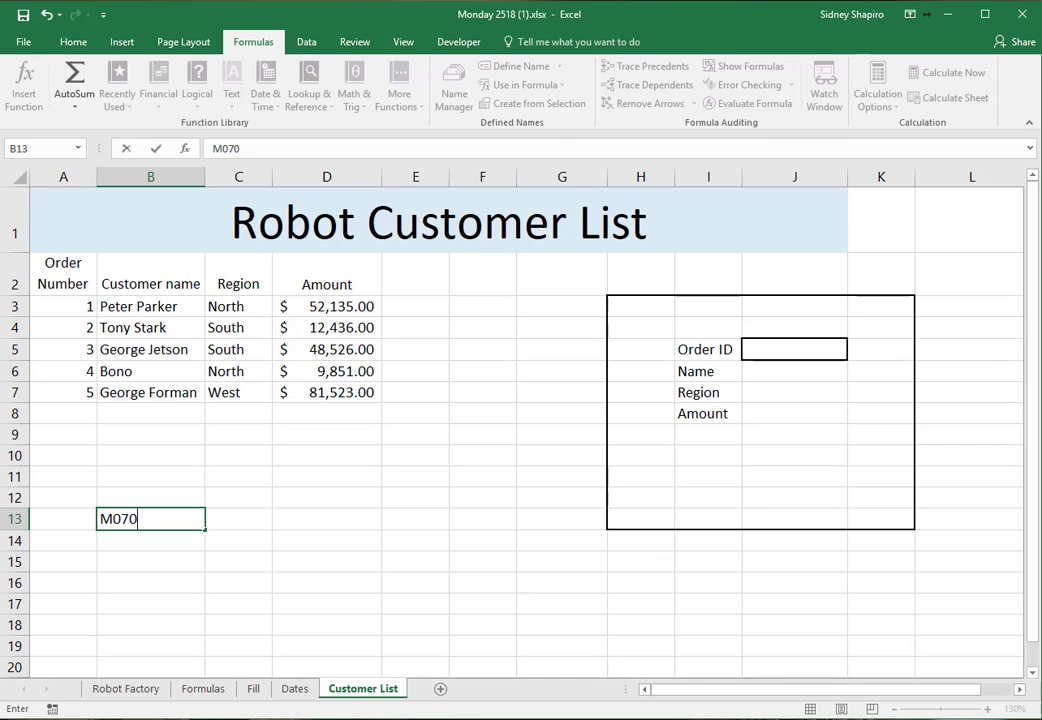
{"action": "key", "text": "Tab"}
{"action": "type", "text": "1930"}
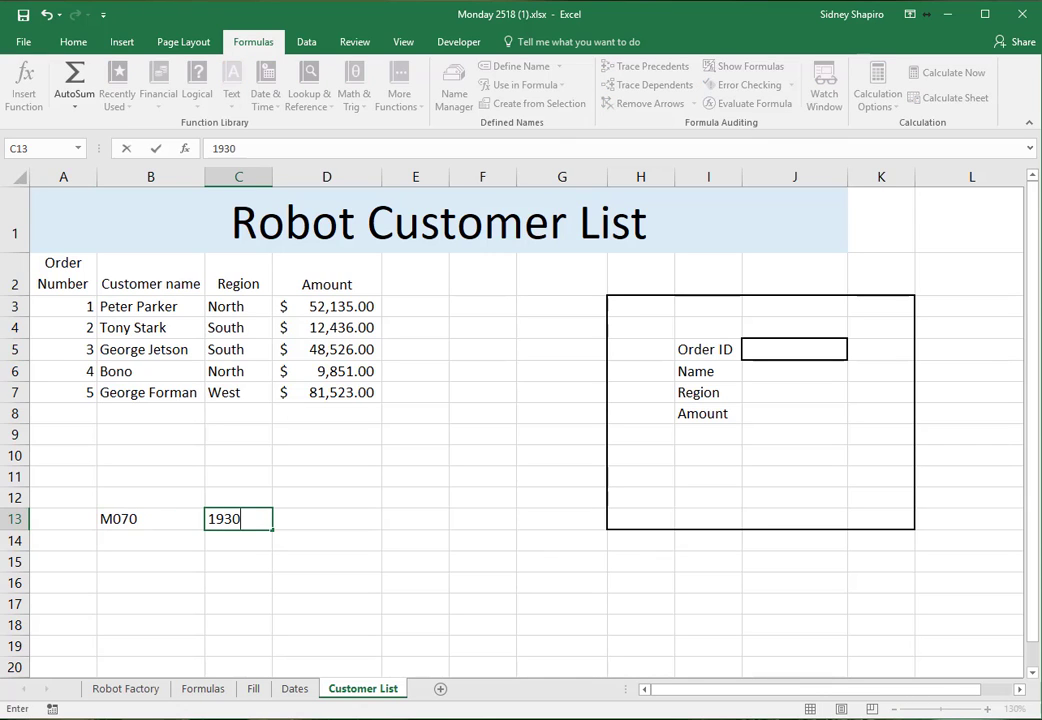
Enter M070 in cell B15 as the lookup value for the sample row.
{"action": "key", "text": "Down"}
{"action": "key", "text": "Down"}
{"action": "key", "text": "Left"}
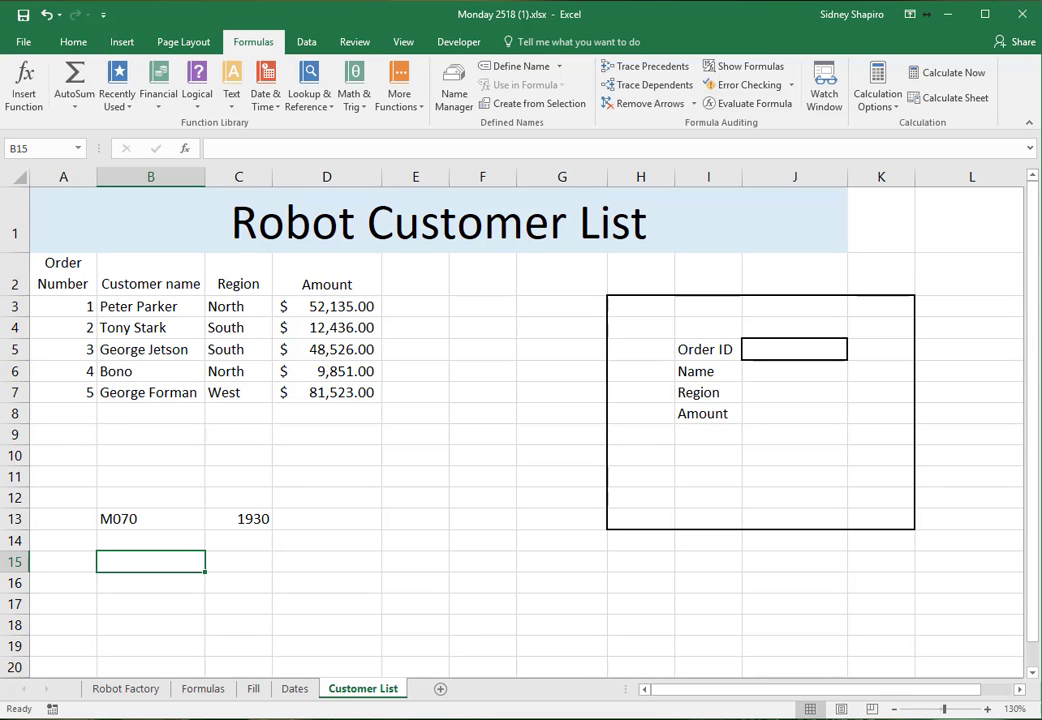
{"action": "type", "text": "M"}
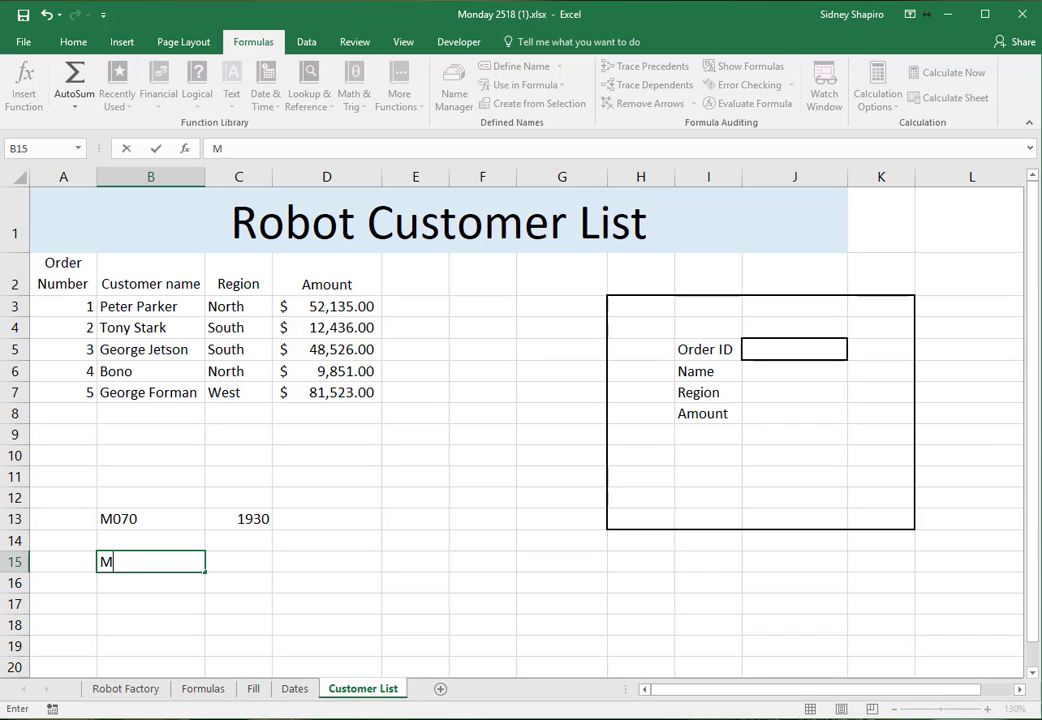
{"action": "type", "text": "070"}
{"action": "key", "text": "Return"}
{"action": "key", "text": "Return"}
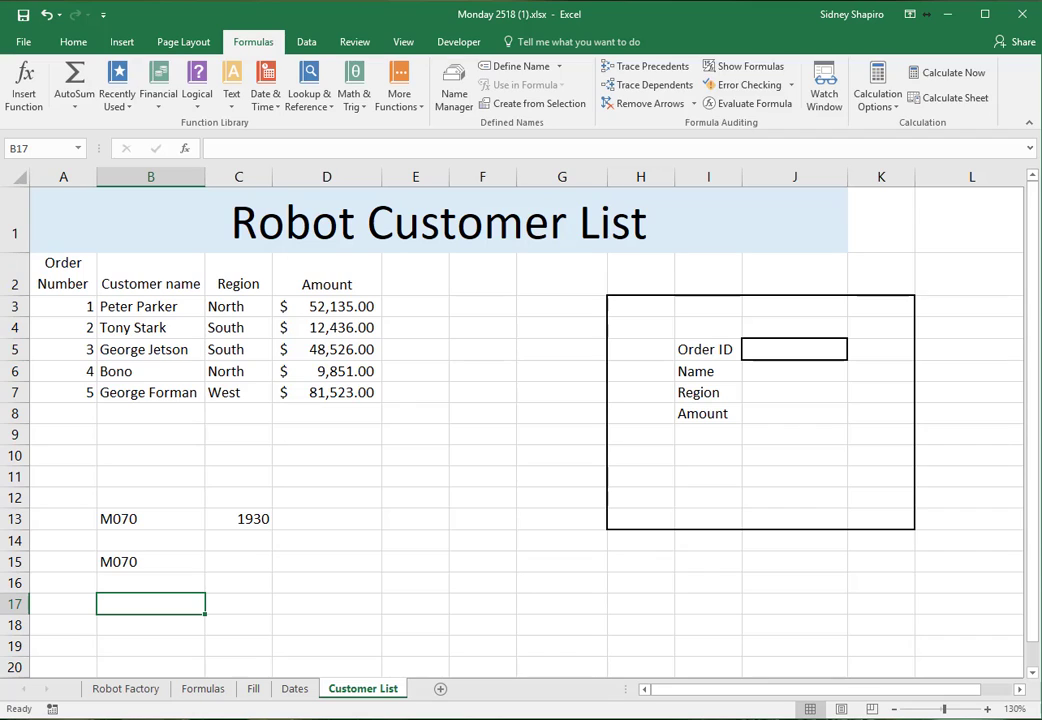
Enter =VLOOKUP(B15,B13:C13,2) in cell B17 and reopen the formula to review its arguments.
{"action": "type", "text": "=vloop"}
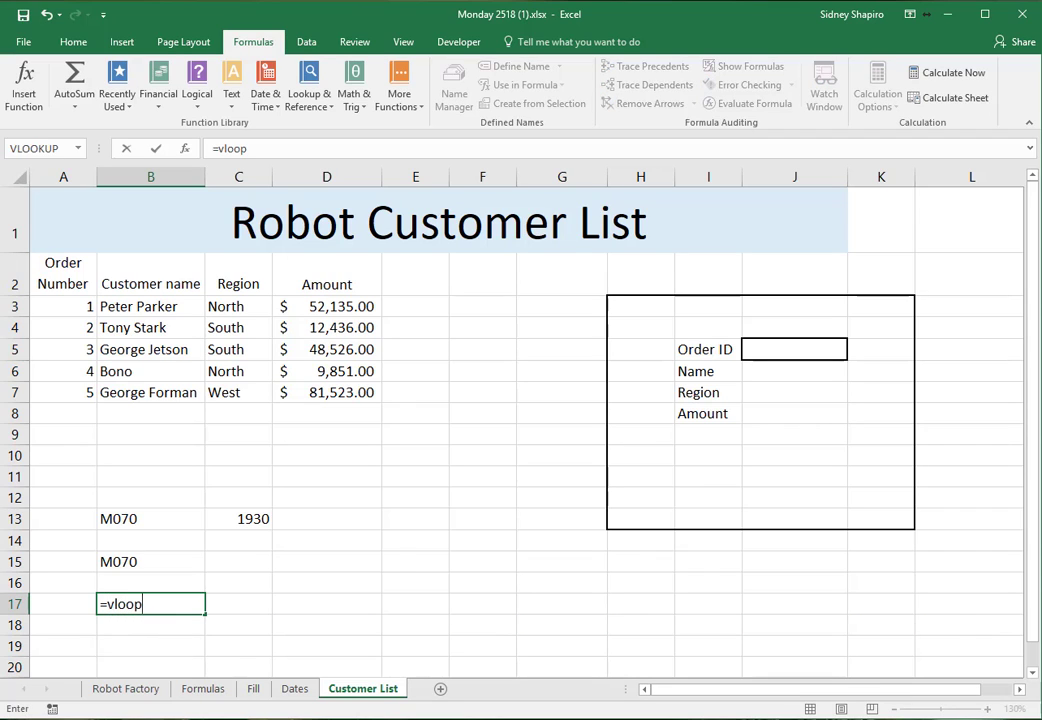
{"action": "key", "text": "BackSpace"}
{"action": "key", "text": "BackSpace"}
{"action": "type", "text": "ok"}
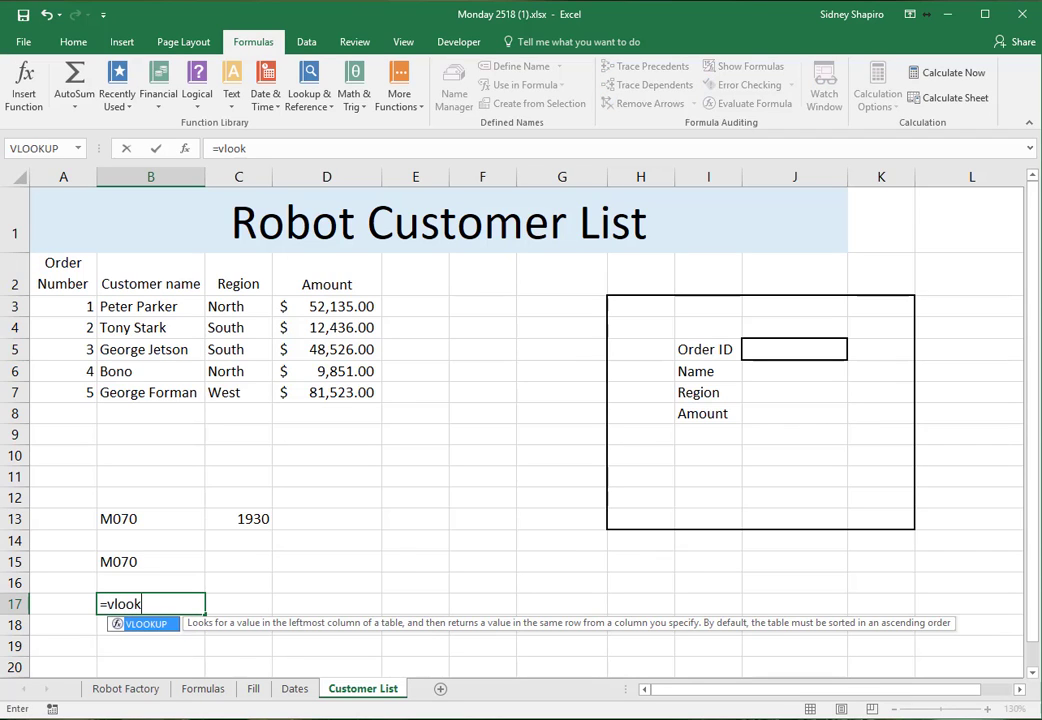
{"action": "type", "text": "up("}
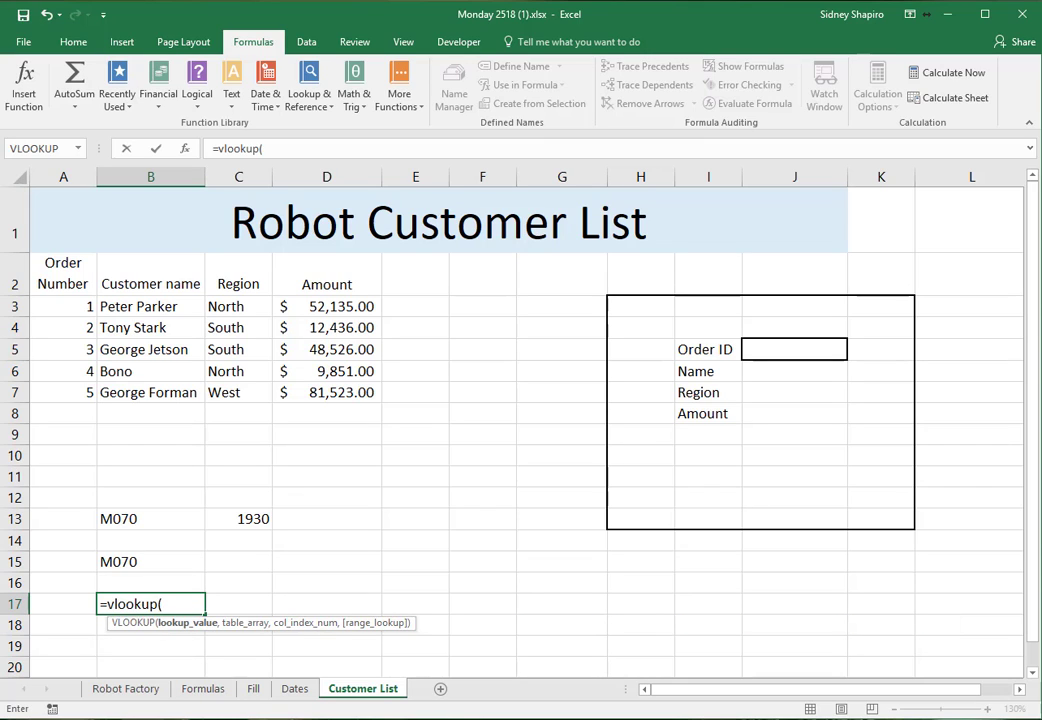
{"action": "left_click", "coordinate": [130, 561]}
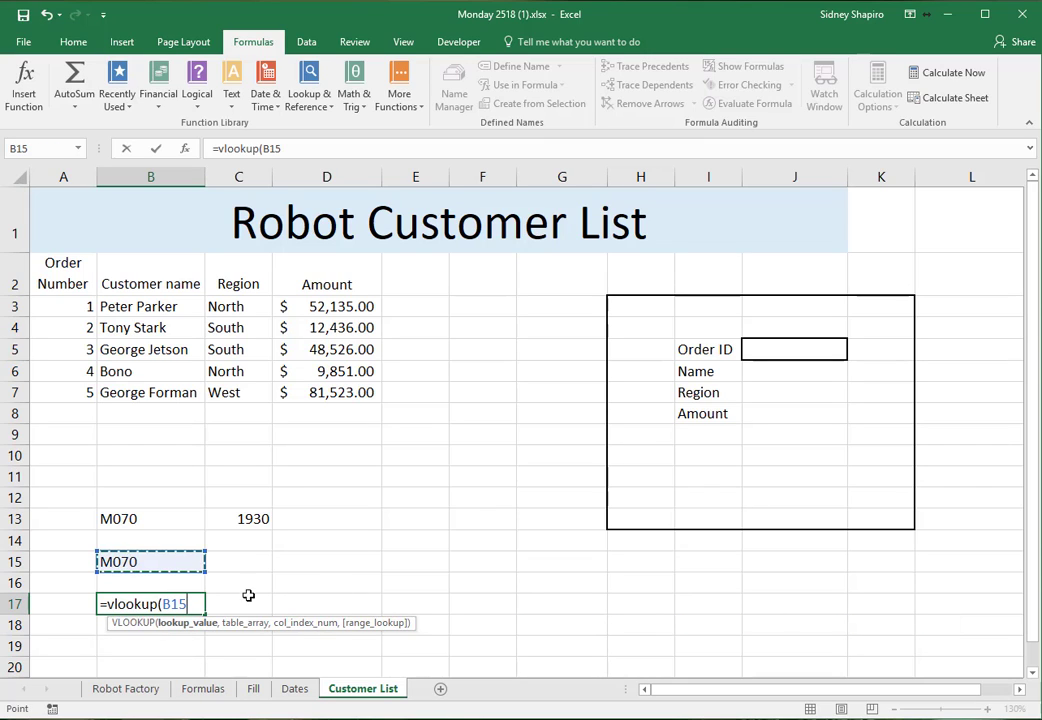
{"action": "type", "text": ","}
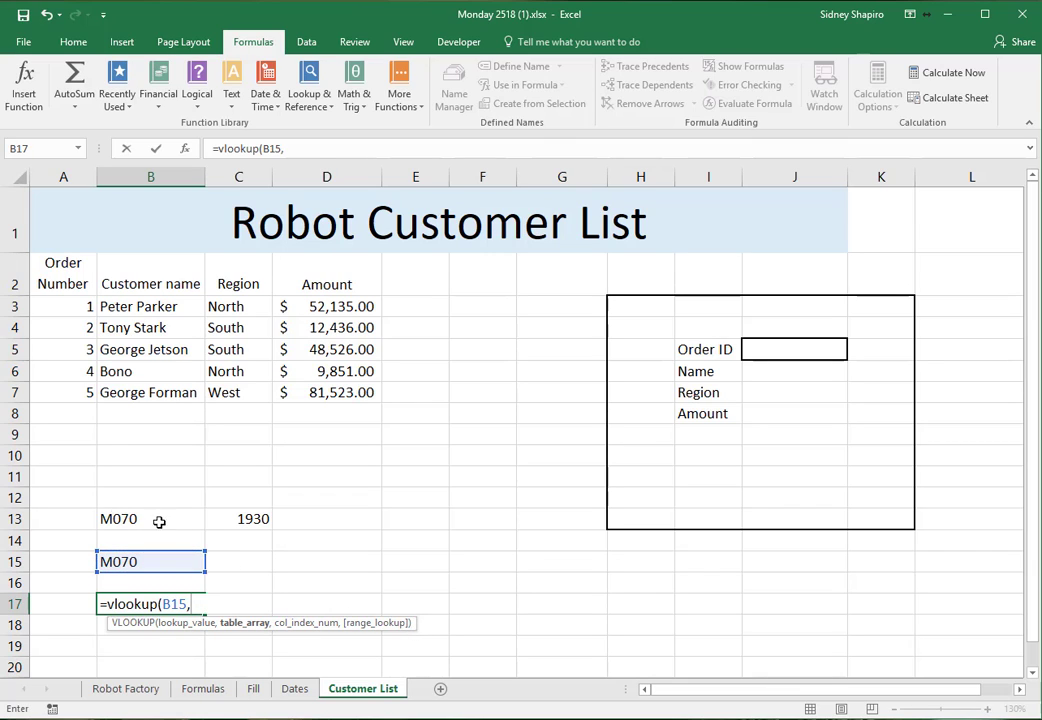
{"action": "left_click_drag", "start_coordinate": [158, 521], "coordinate": [228, 522]}
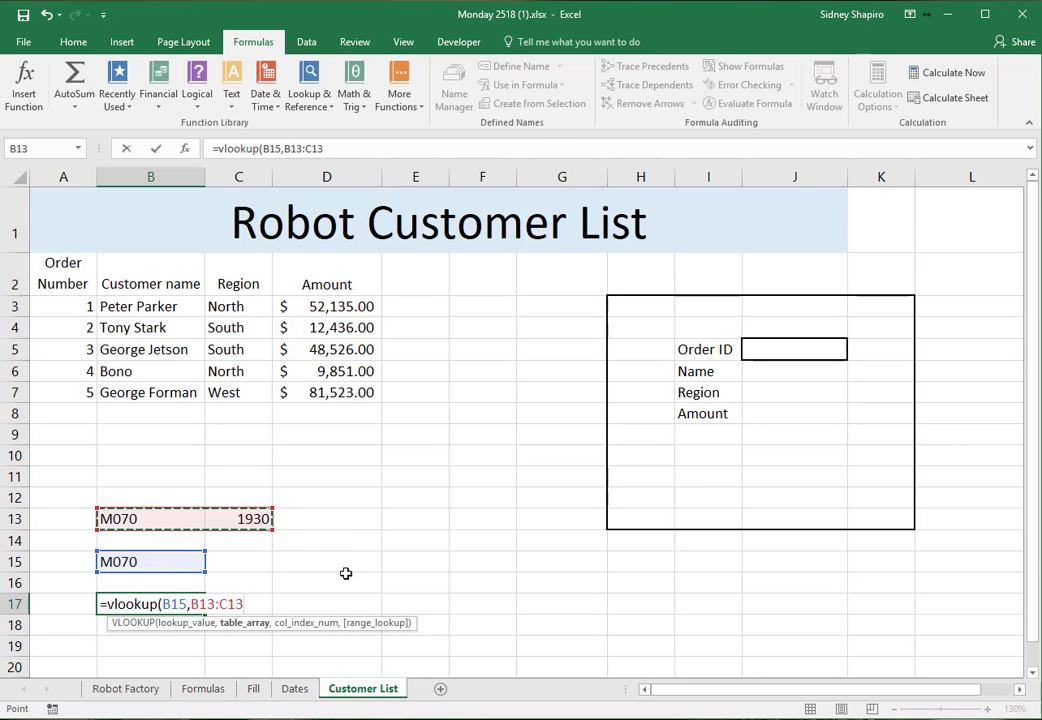
{"action": "type", "text": ","}
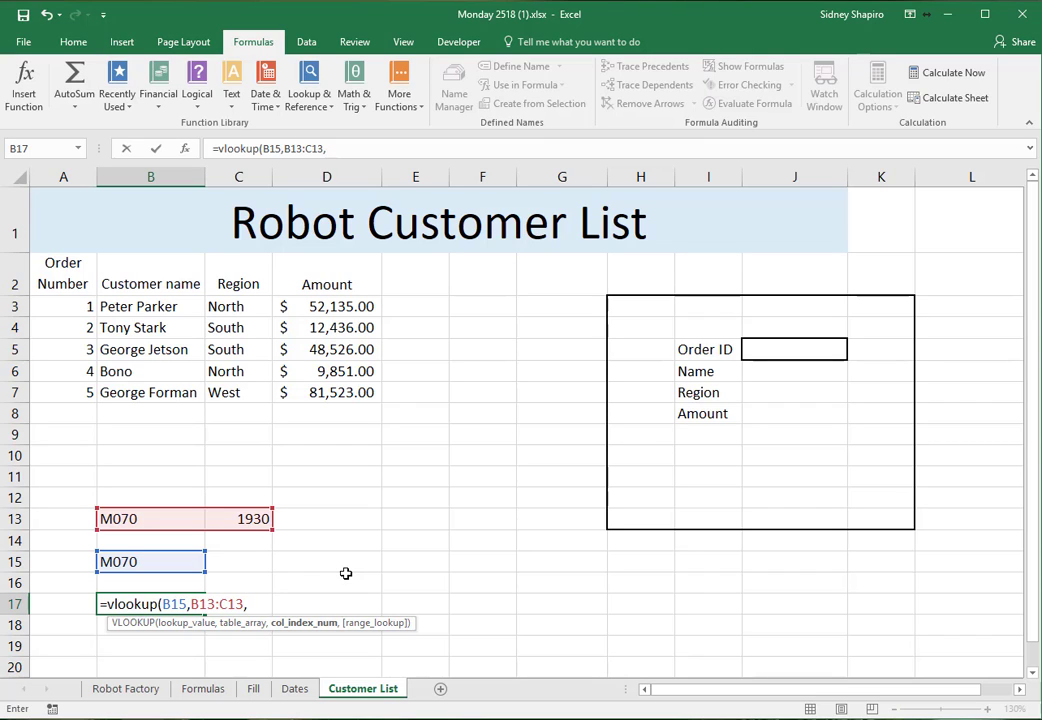
{"action": "type", "text": "2)"}
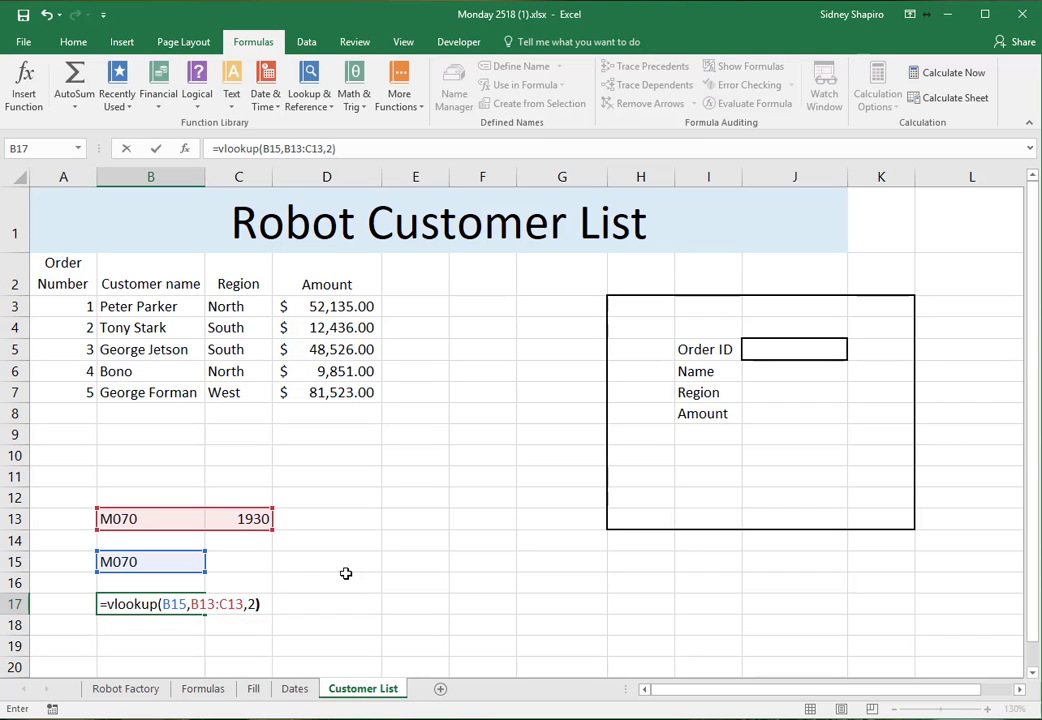
{"action": "key", "text": "Return"}
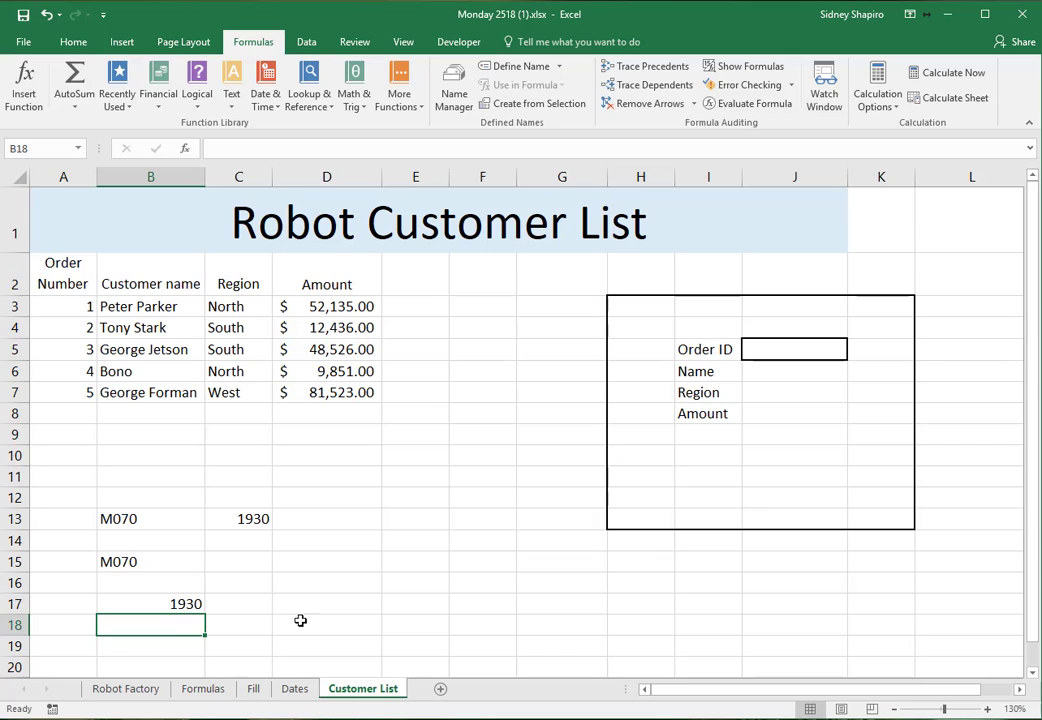
{"action": "double_click", "coordinate": [165, 603]}
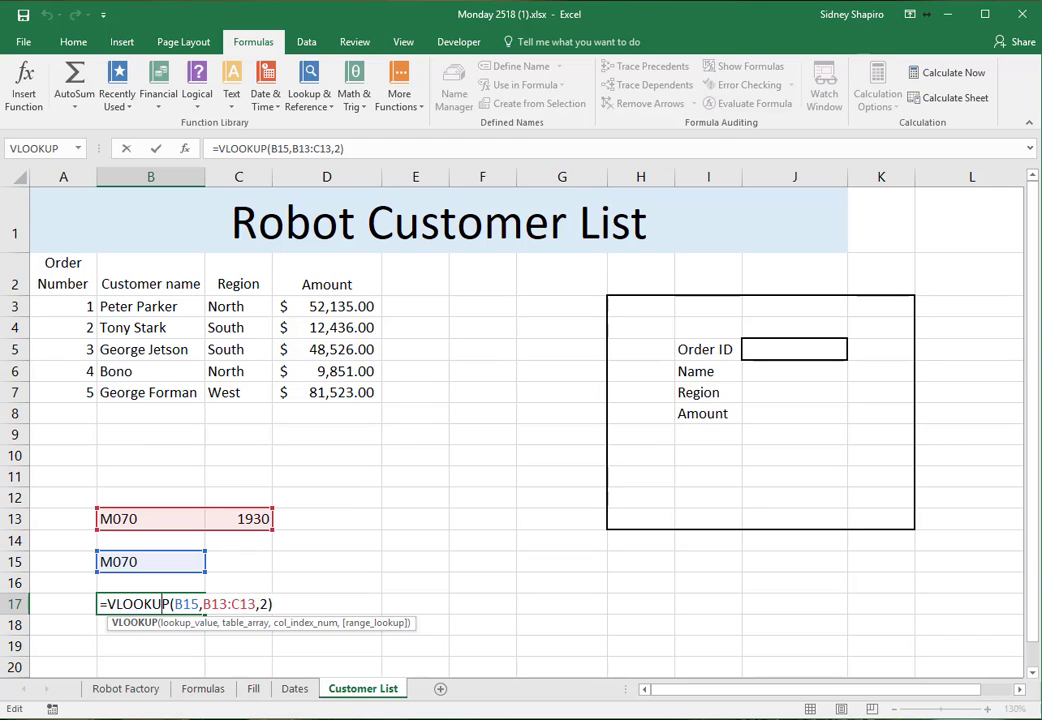
{"action": "key", "text": "Return"}
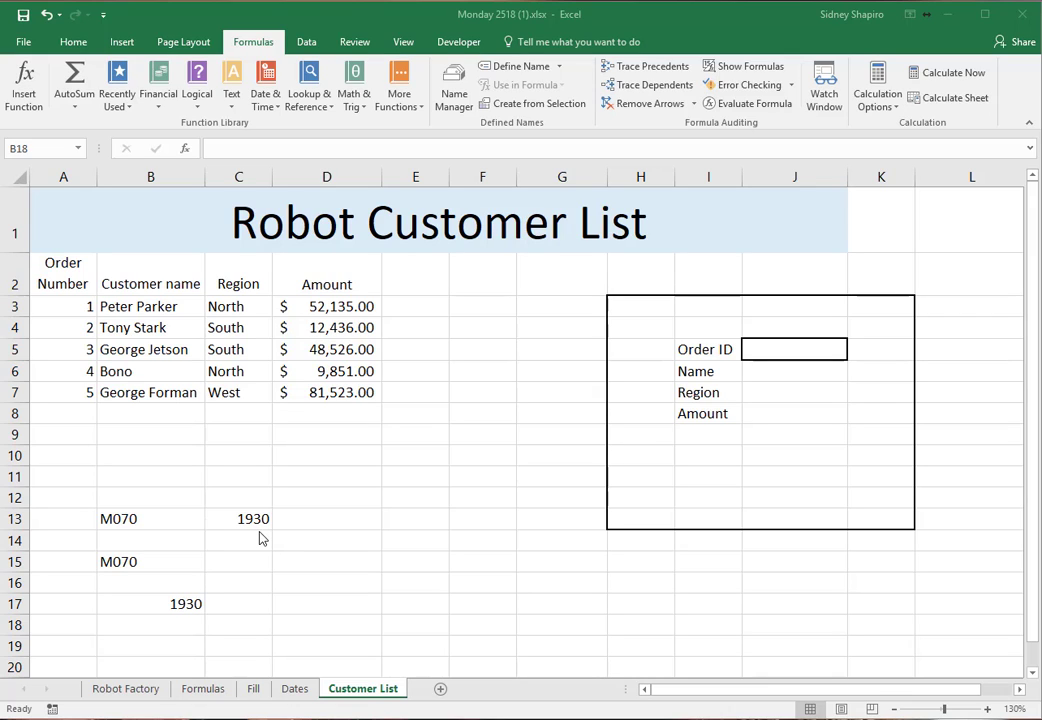
Set the Range_lookup argument of the sample VLOOKUP in cell B17 to FALSE for an exact match.
{"action": "left_click", "coordinate": [190, 597]}
{"action": "left_click", "coordinate": [190, 601]}
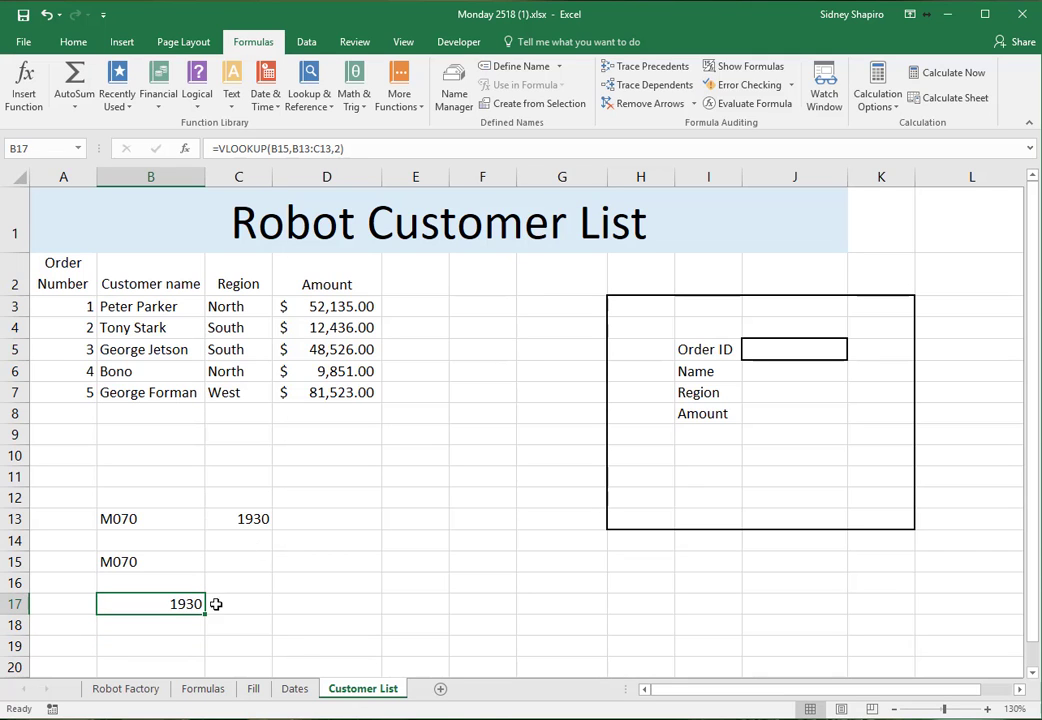
{"action": "left_click", "coordinate": [24, 82]}
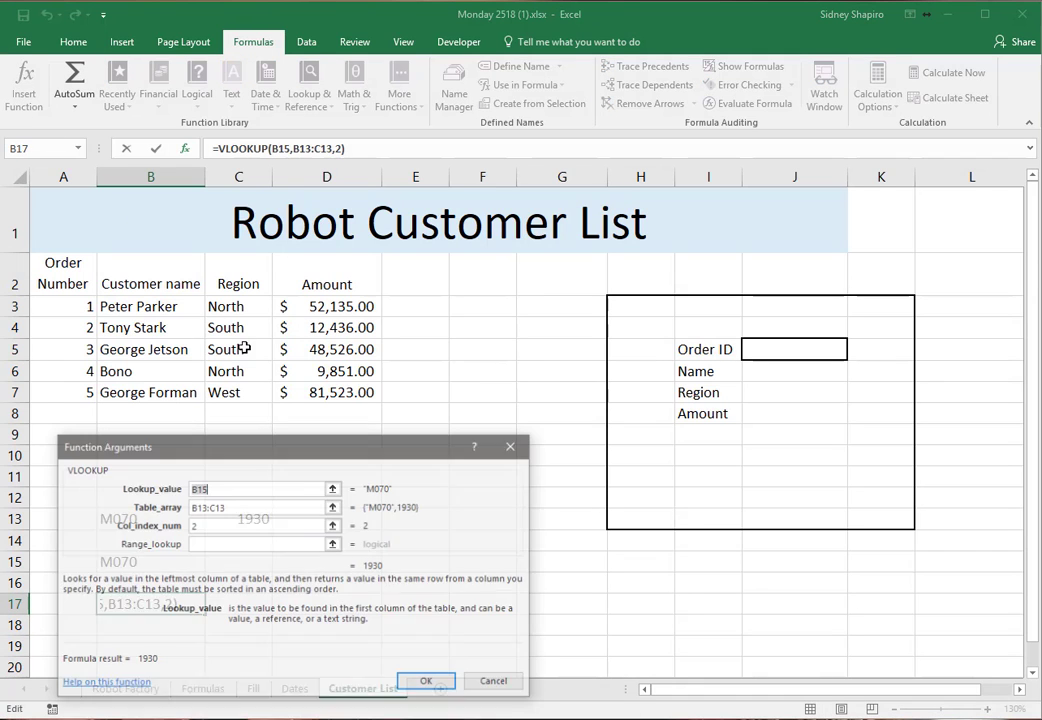
{"action": "left_click_drag", "start_coordinate": [255, 455], "coordinate": [293, 325]}
{"action": "left_click", "coordinate": [277, 413]}
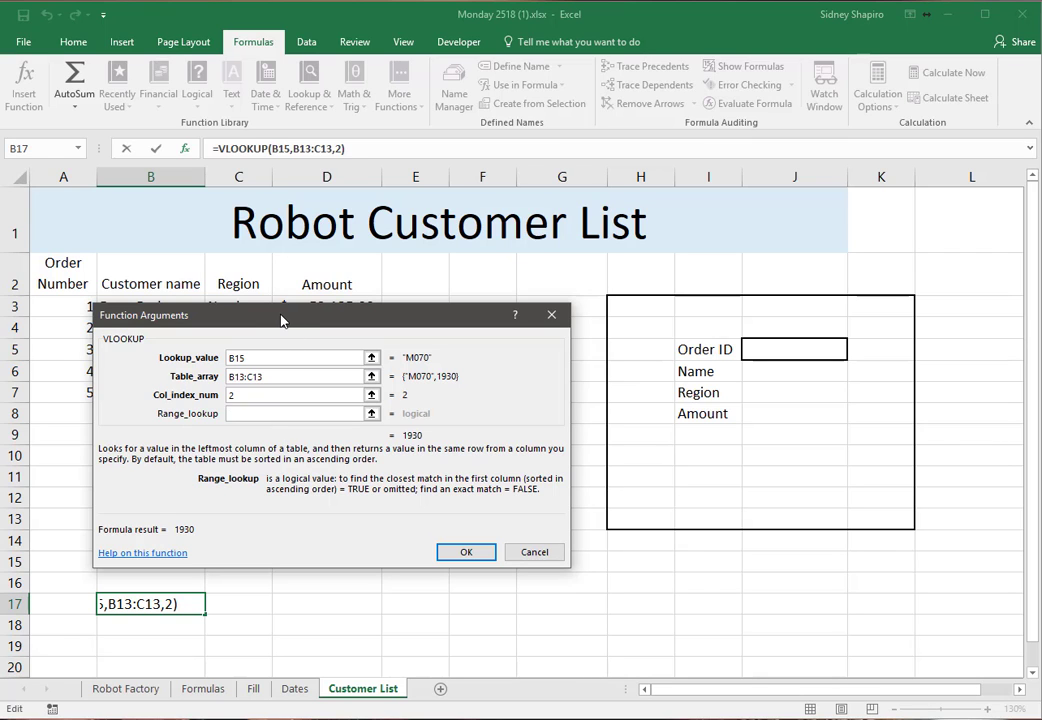
{"action": "left_click_drag", "start_coordinate": [281, 316], "coordinate": [589, 434]}
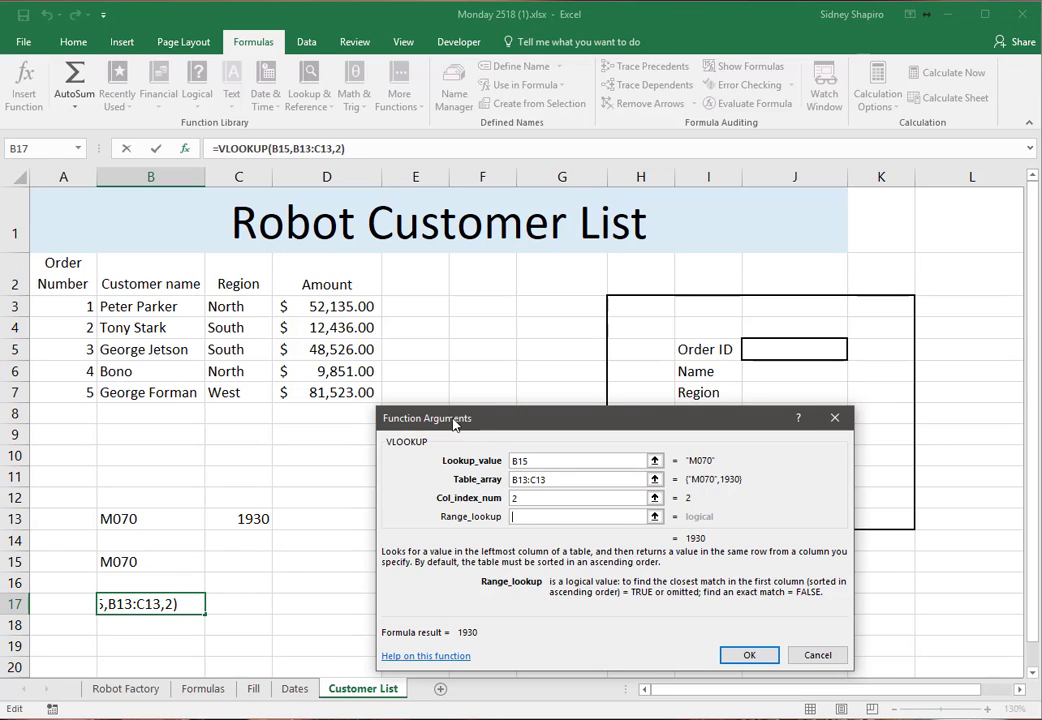
{"action": "left_click_drag", "start_coordinate": [454, 424], "coordinate": [253, 246]}
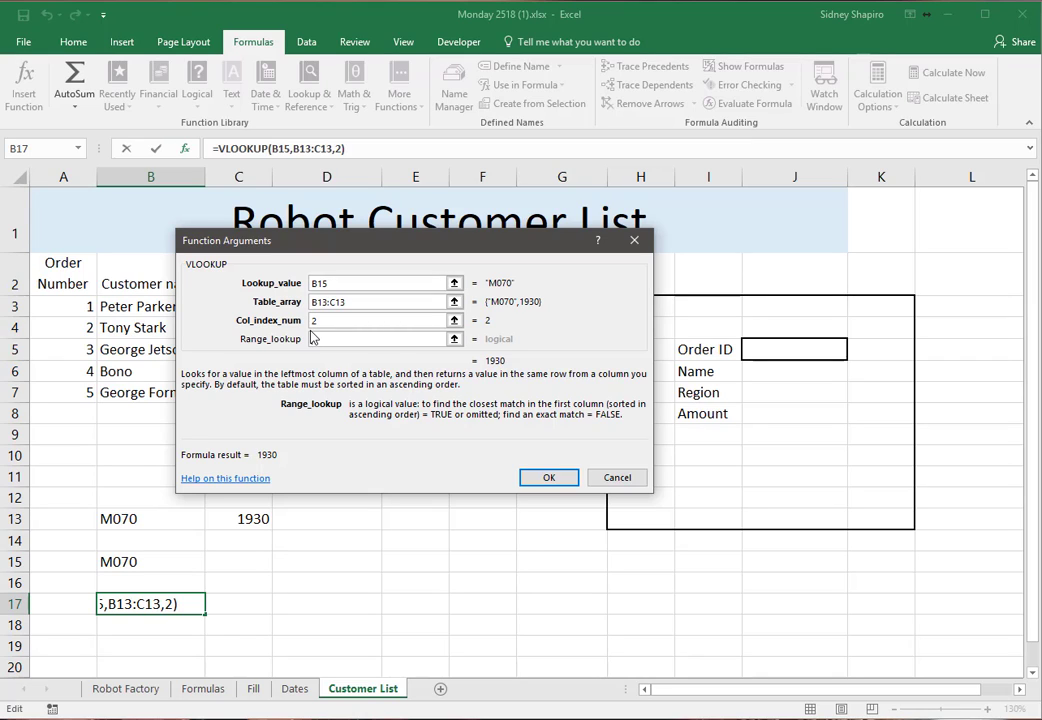
{"action": "left_click", "coordinate": [313, 340]}
{"action": "type", "text": "FALSE"}
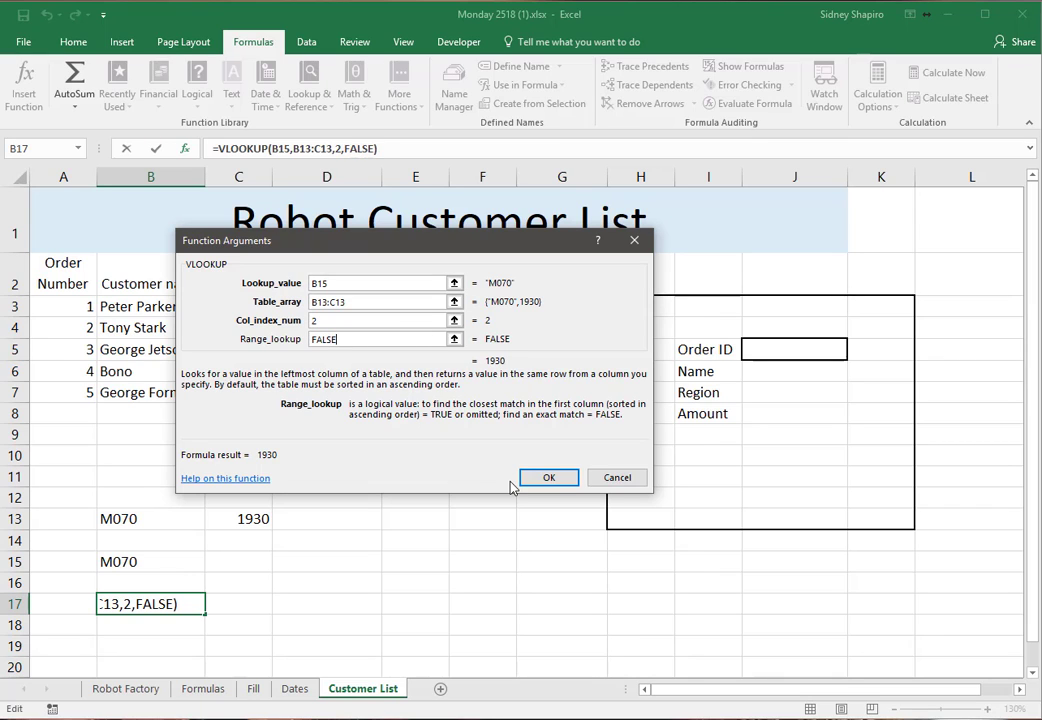
{"action": "left_click", "coordinate": [540, 478]}
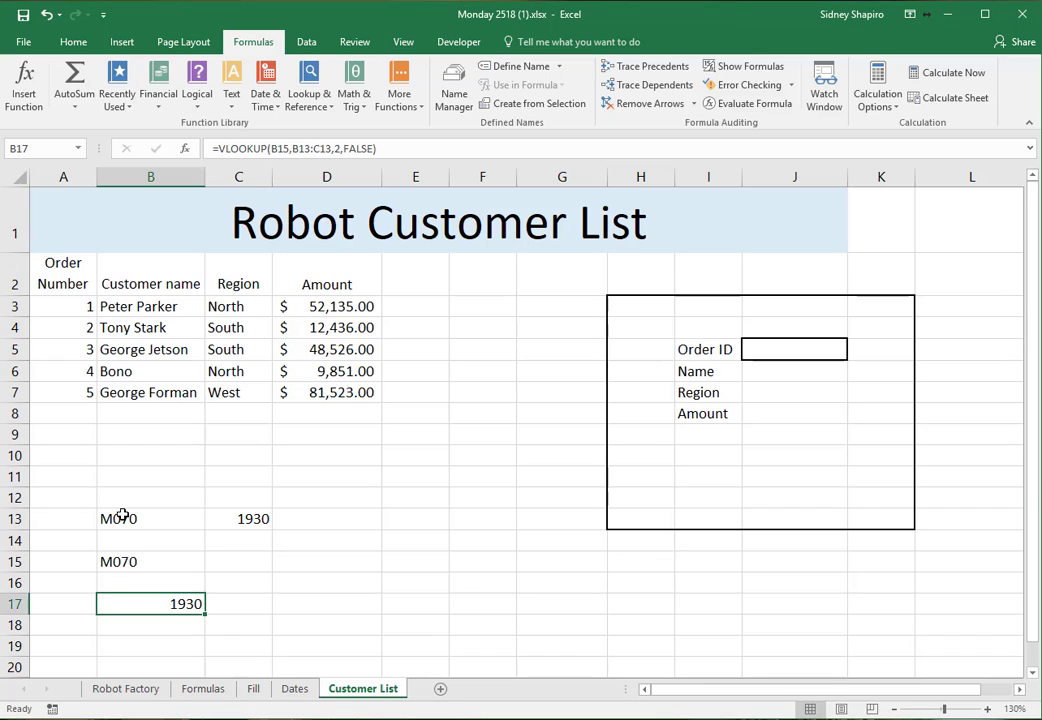
Clear the sample lookup data and formula from cells B13:C17.
{"action": "left_click_drag", "start_coordinate": [118, 517], "coordinate": [230, 604]}
{"action": "key", "text": "Delete"}
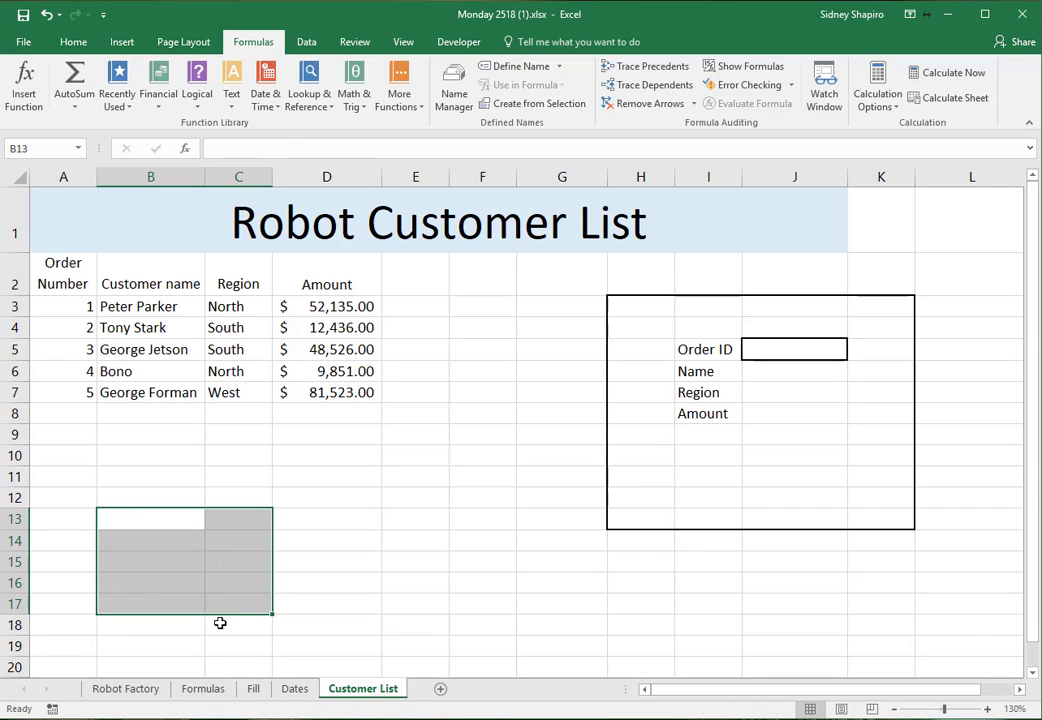
{"action": "left_click", "coordinate": [181, 562]}
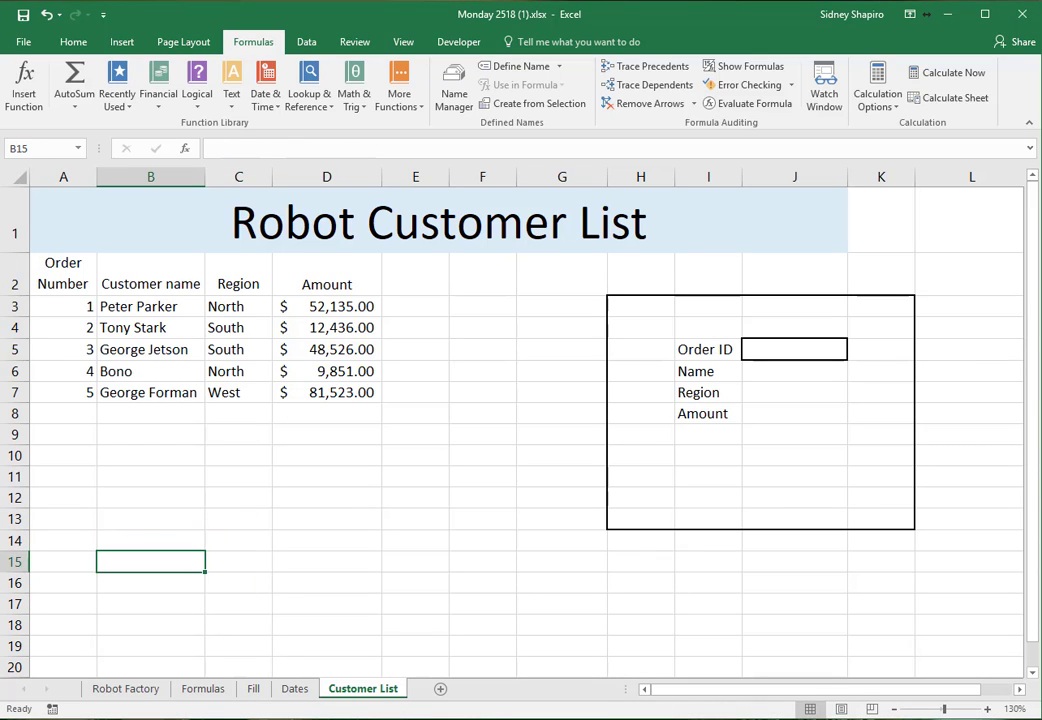
Switch to the Soybean Crop Review workbook and review the GDD to Harvest formula in B10 alongside the Soybean Types table.
{"action": "key", "text": "alt+Tab"}
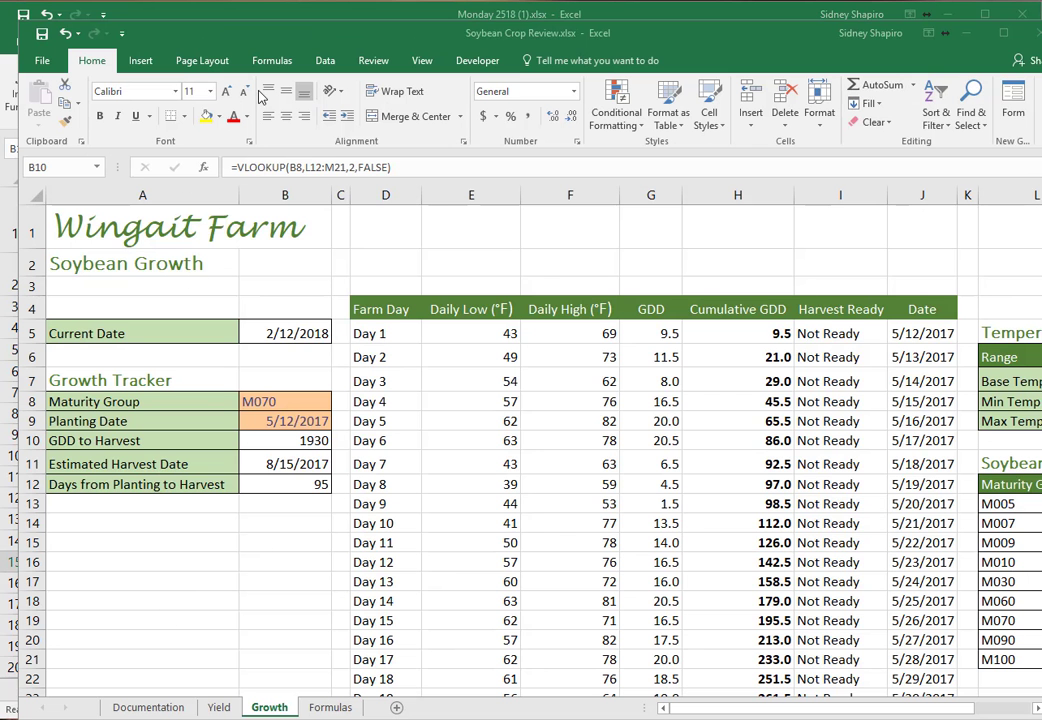
{"action": "double_click", "coordinate": [258, 32]}
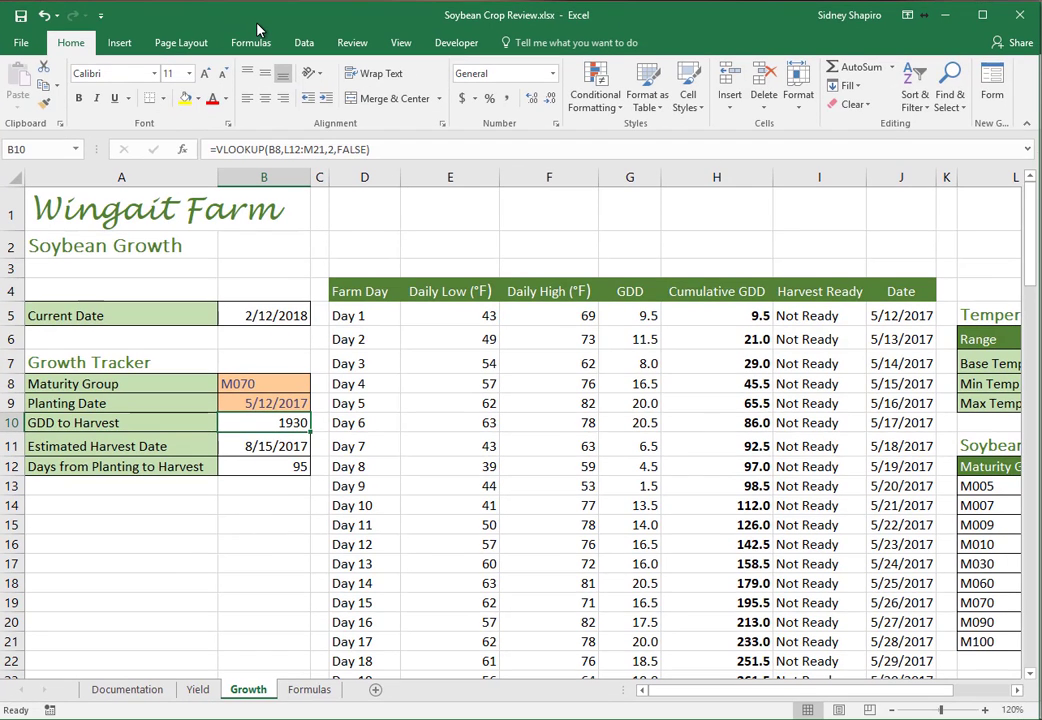
{"action": "double_click", "coordinate": [293, 424]}
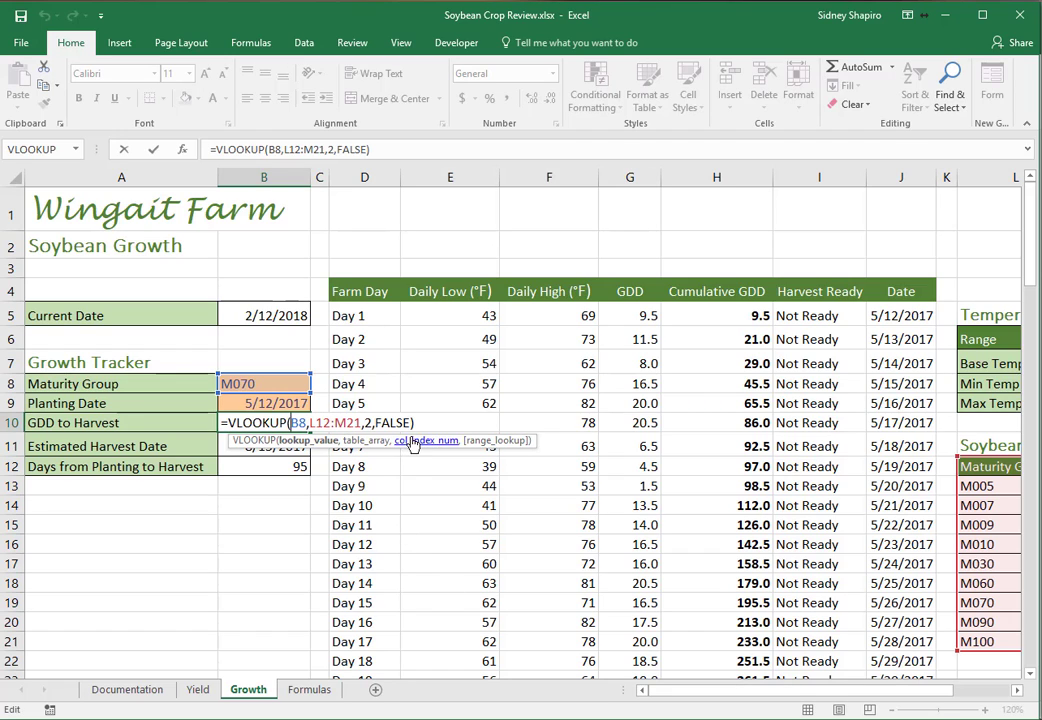
{"action": "key", "text": "Return"}
{"action": "left_click_drag", "start_coordinate": [665, 700], "coordinate": [781, 687]}
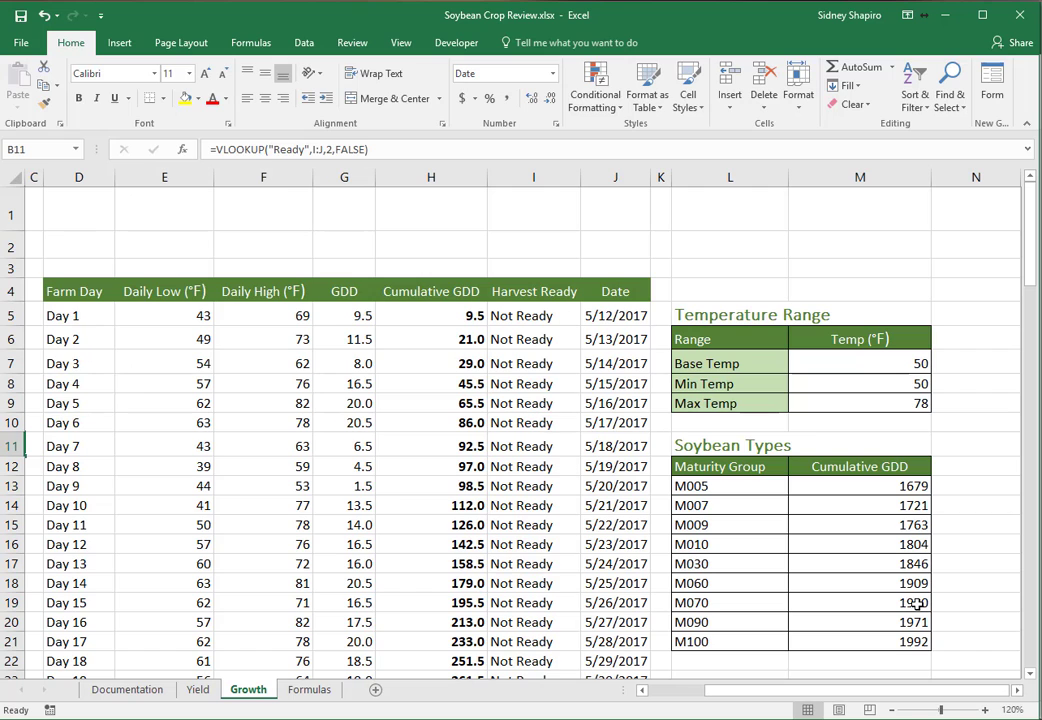
{"action": "left_click_drag", "start_coordinate": [781, 700], "coordinate": [725, 575]}
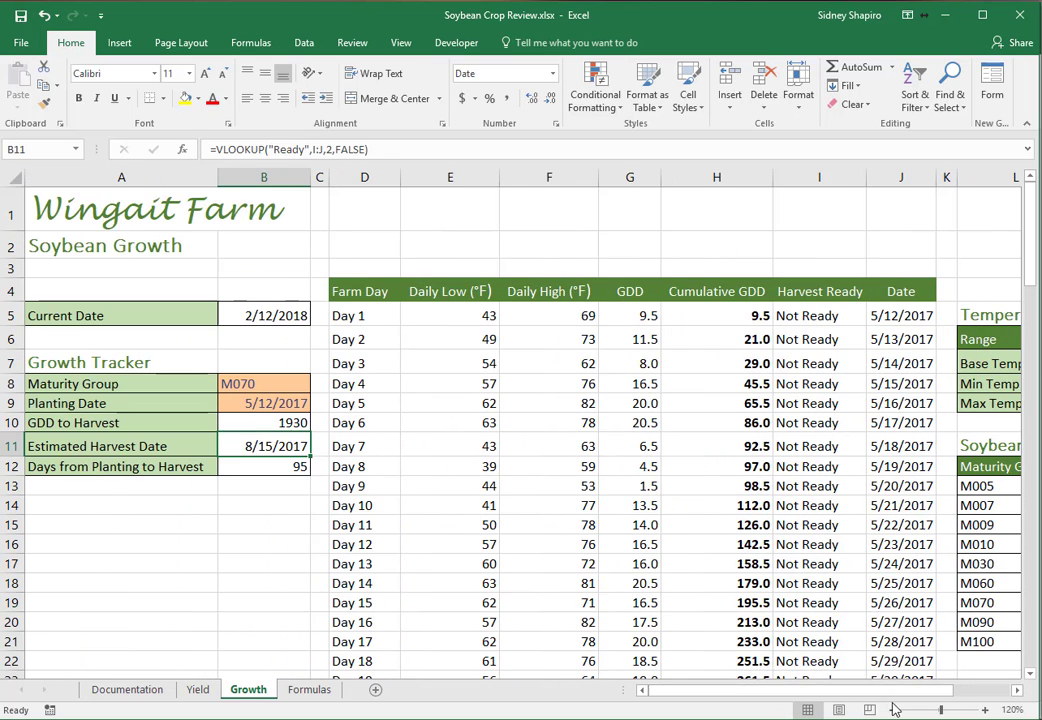
Compare the ranges referenced by the VLOOKUP formulas in Estimated Harvest Date cell B11 and GDD to Harvest cell B10.
{"action": "scroll", "coordinate": [725, 575], "scroll_direction": "down", "scroll_amount": 2, "text": "ctrl"}
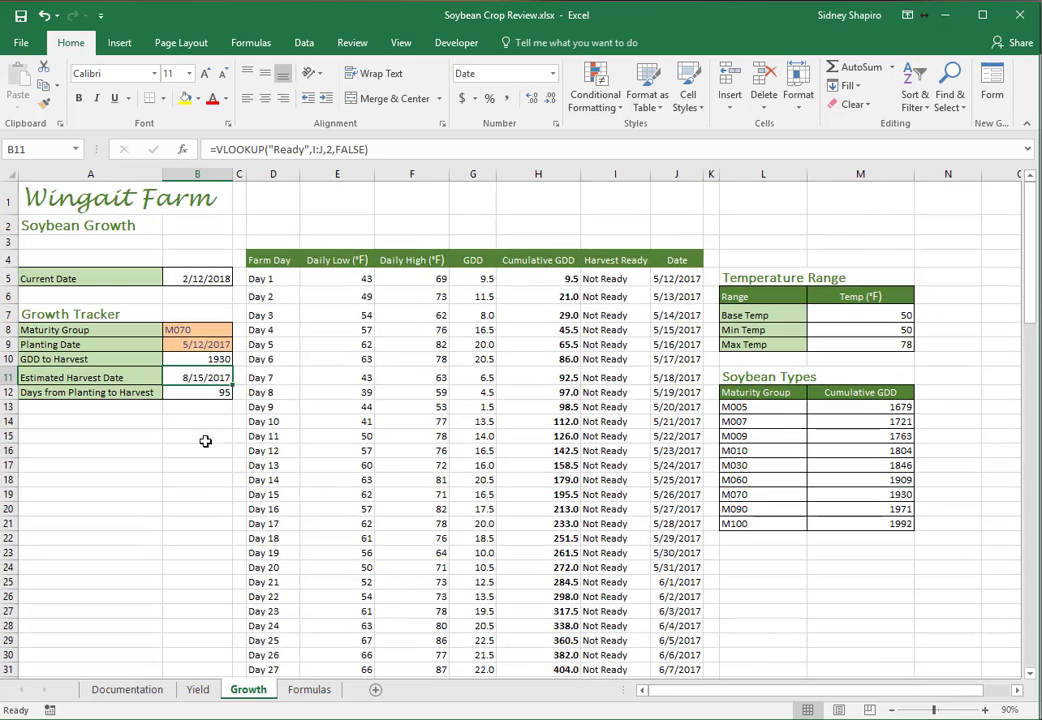
{"action": "double_click", "coordinate": [205, 377]}
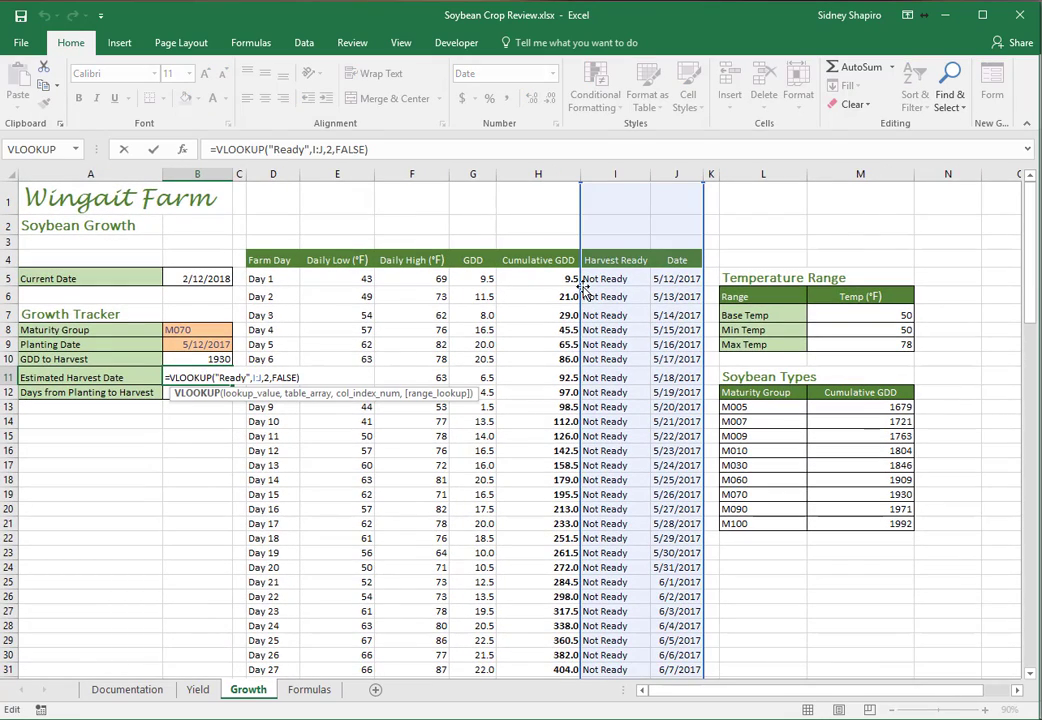
{"action": "key", "text": "Return"}
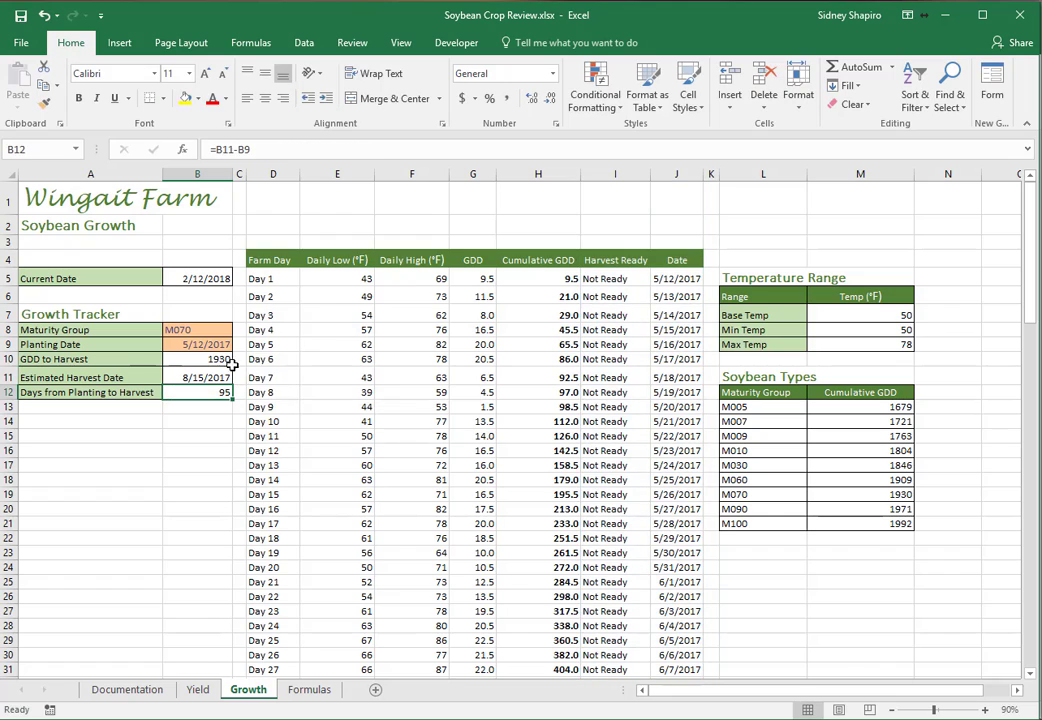
{"action": "left_click", "coordinate": [210, 360]}
{"action": "double_click", "coordinate": [212, 358]}
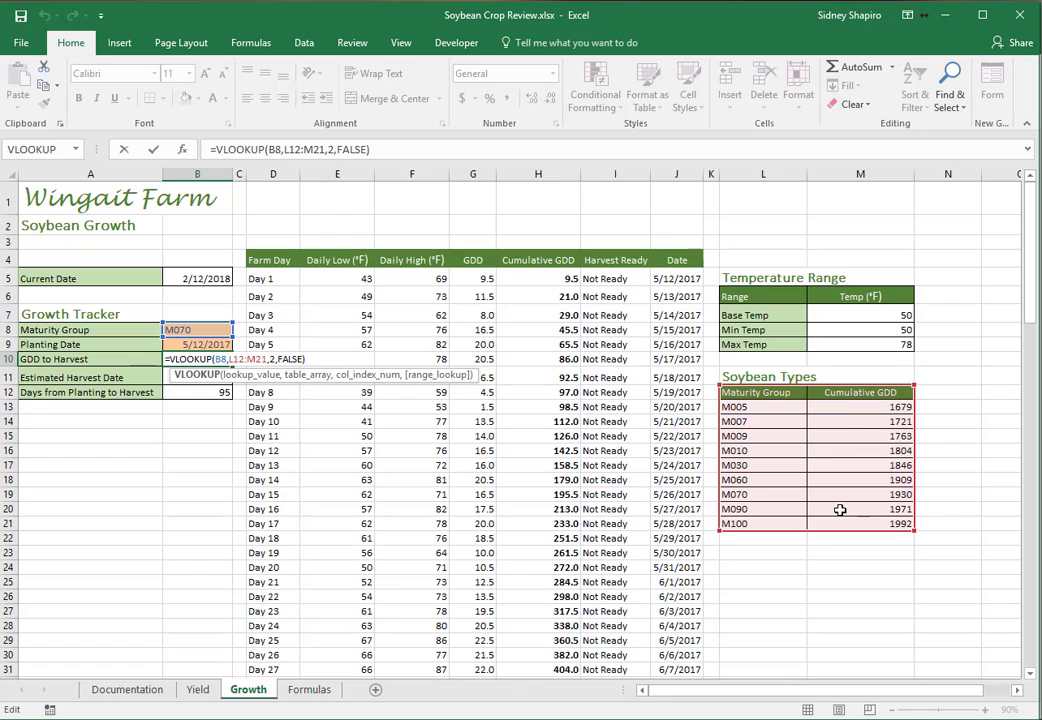
{"action": "key", "text": "Return"}
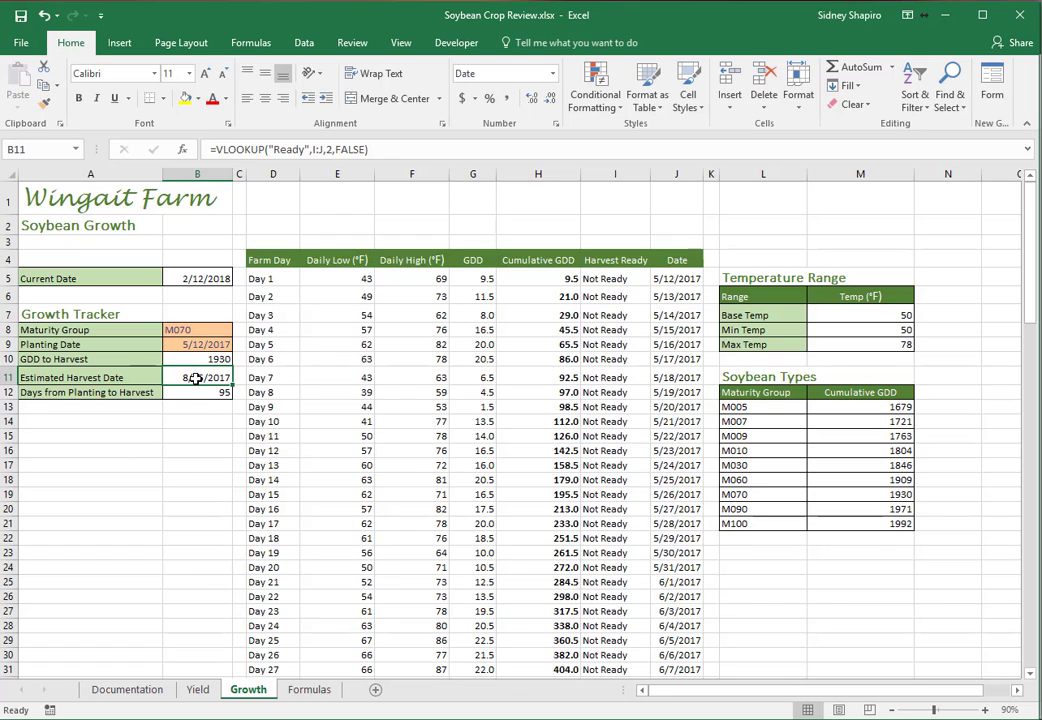
Check the Estimated Harvest Date formula in B11 against the first Ready row of the daily growth table.
{"action": "double_click", "coordinate": [199, 377]}
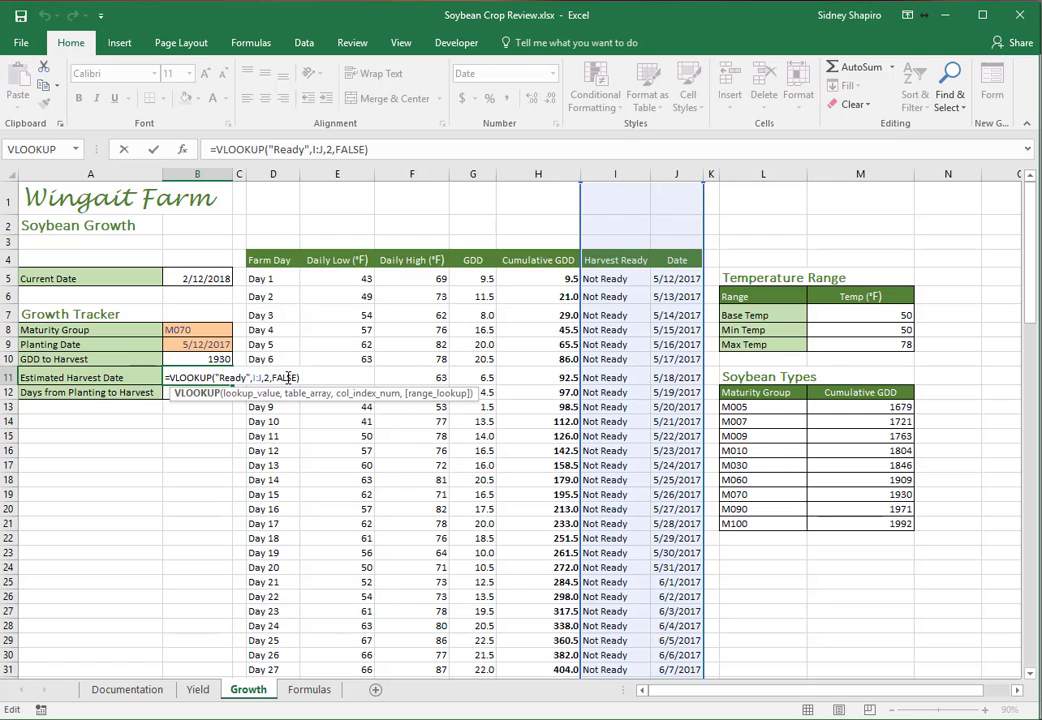
{"action": "left_click", "coordinate": [235, 378]}
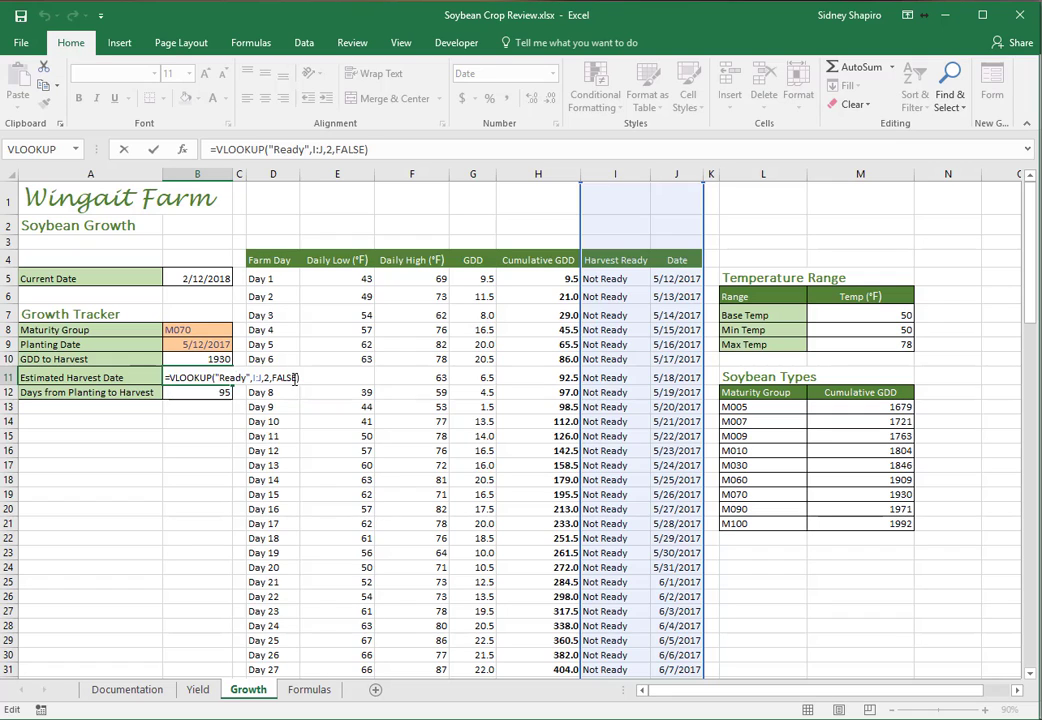
{"action": "key", "text": "Return"}
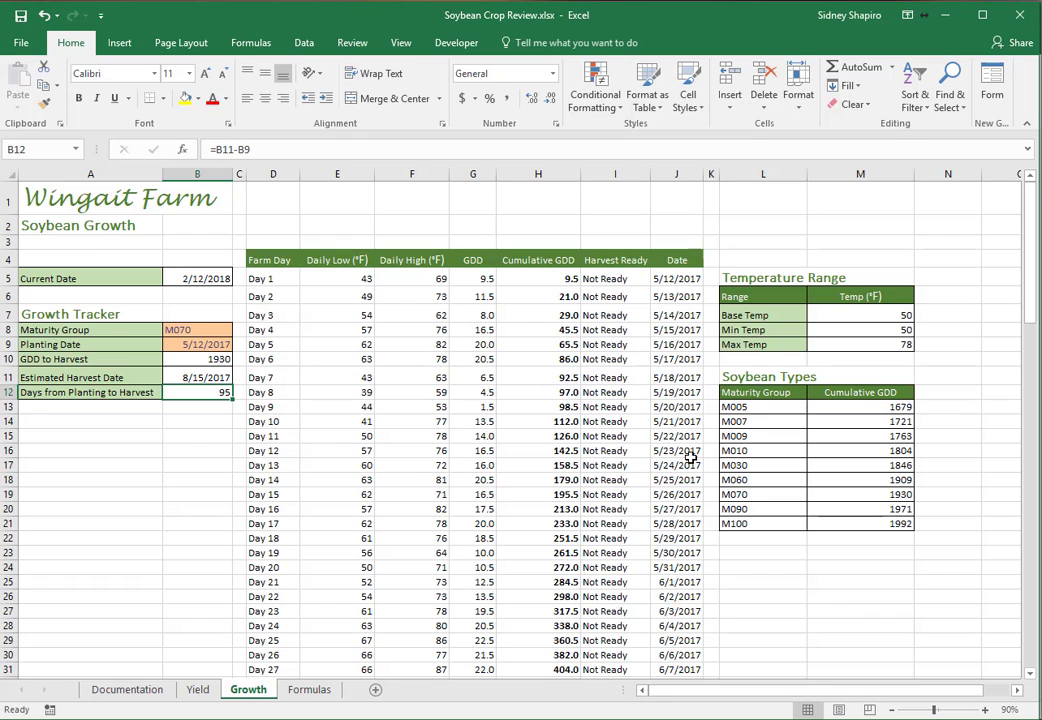
{"action": "left_click_drag", "start_coordinate": [1035, 294], "coordinate": [1025, 690]}
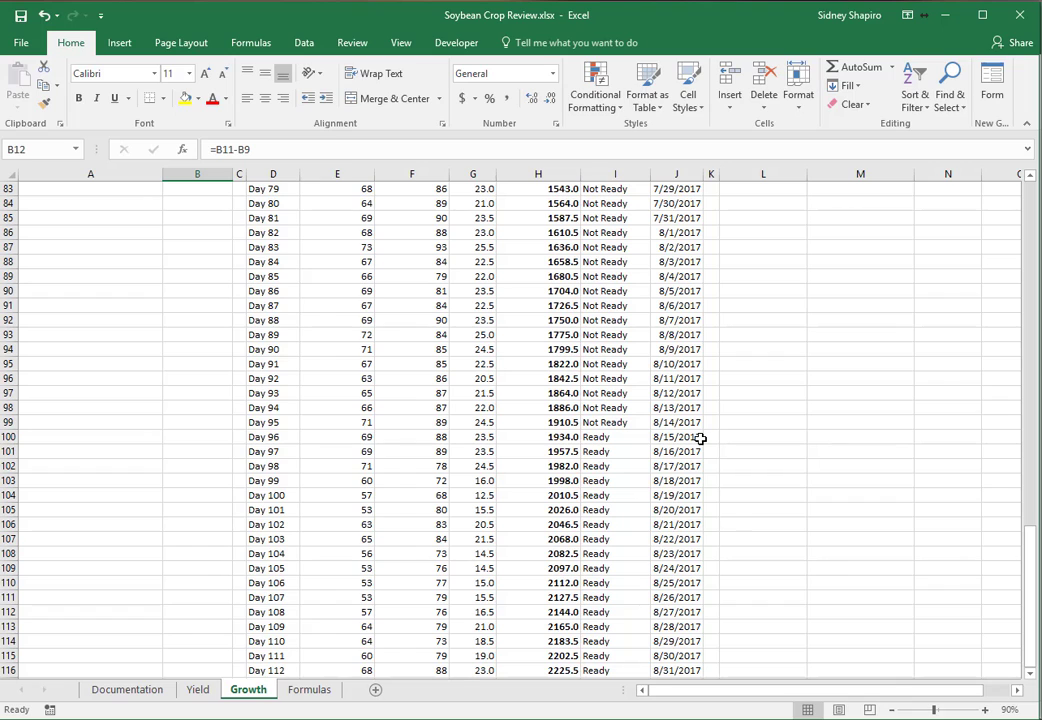
{"action": "scroll", "coordinate": [701, 438], "scroll_direction": "up", "scroll_amount": 20}
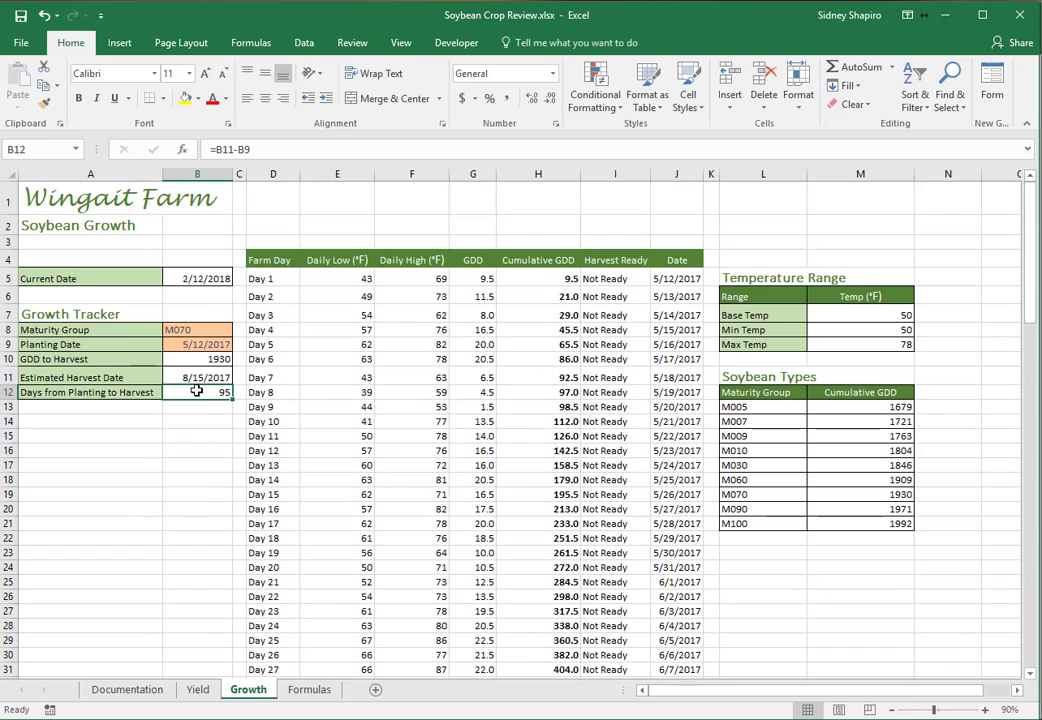
Examine the VLOOKUP arguments of cell B11 in the Function Arguments dialog, leaving the formula as it is.
{"action": "left_click", "coordinate": [203, 378]}
{"action": "double_click", "coordinate": [205, 378]}
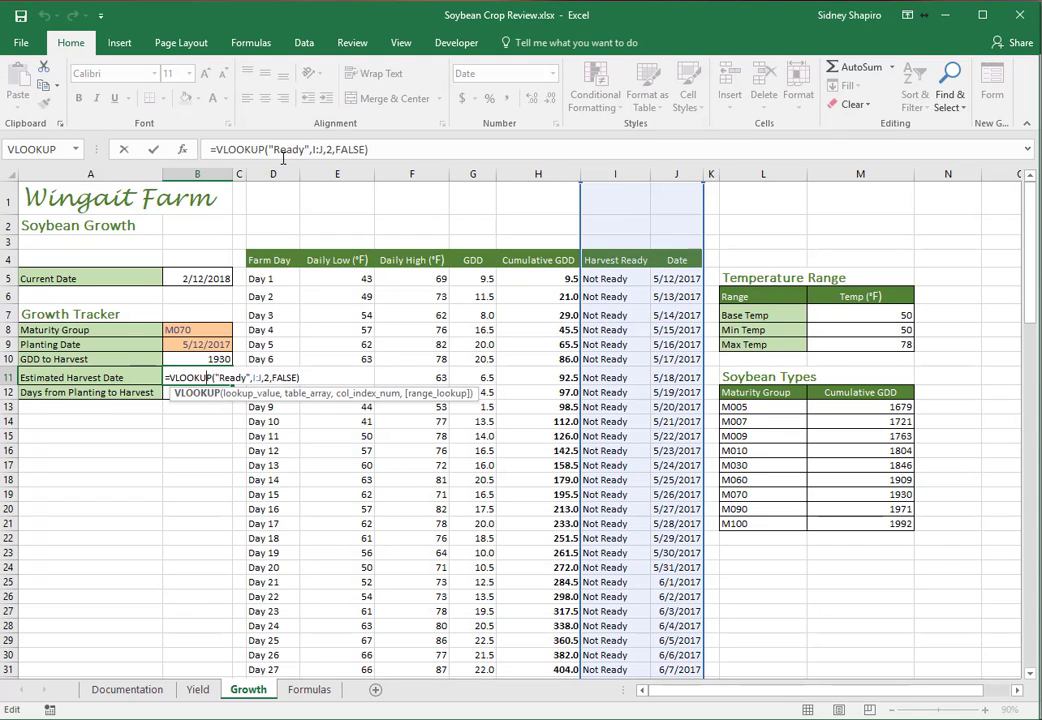
{"action": "left_click", "coordinate": [251, 42]}
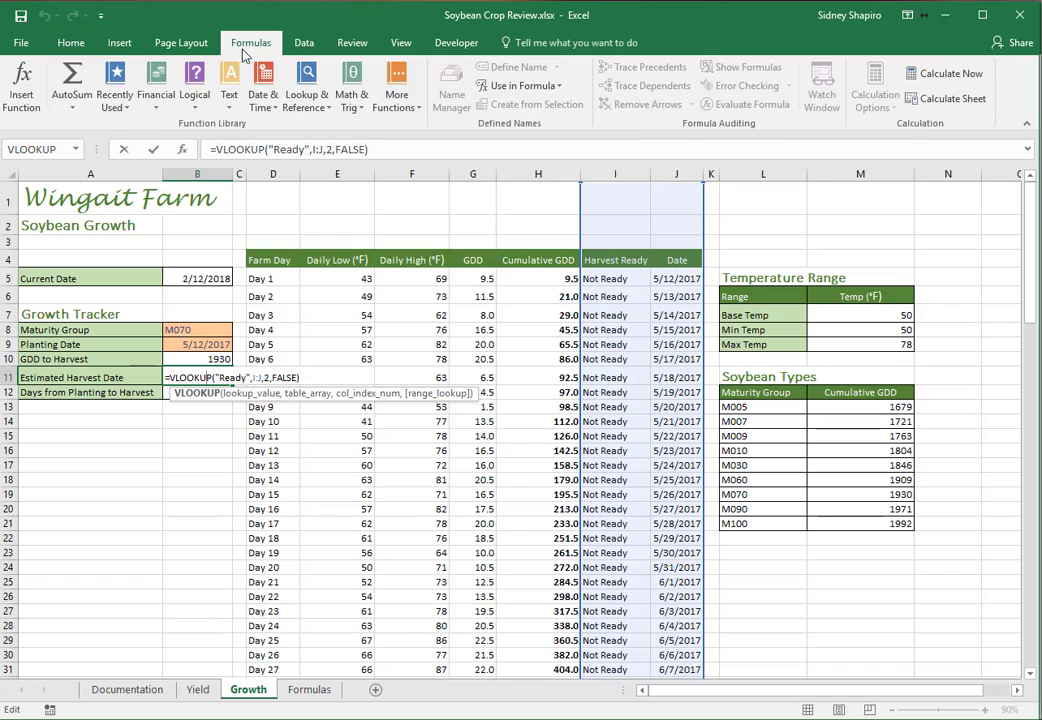
{"action": "left_click", "coordinate": [24, 86]}
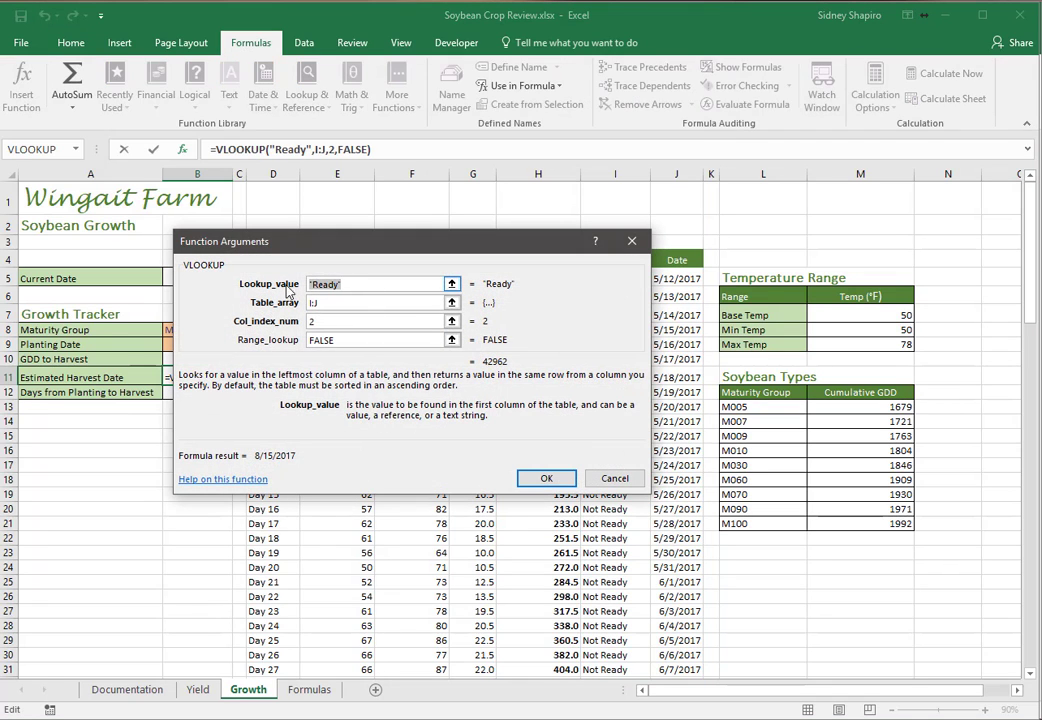
{"action": "left_click", "coordinate": [367, 307]}
{"action": "left_click_drag", "start_coordinate": [391, 251], "coordinate": [340, 312]}
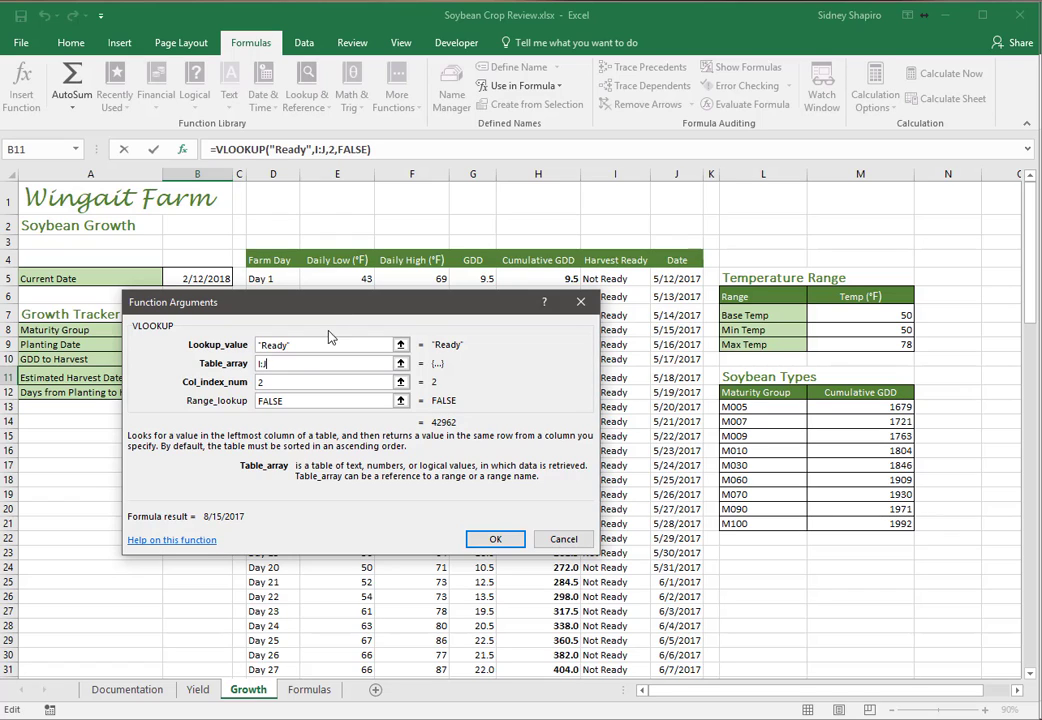
{"action": "left_click", "coordinate": [305, 382]}
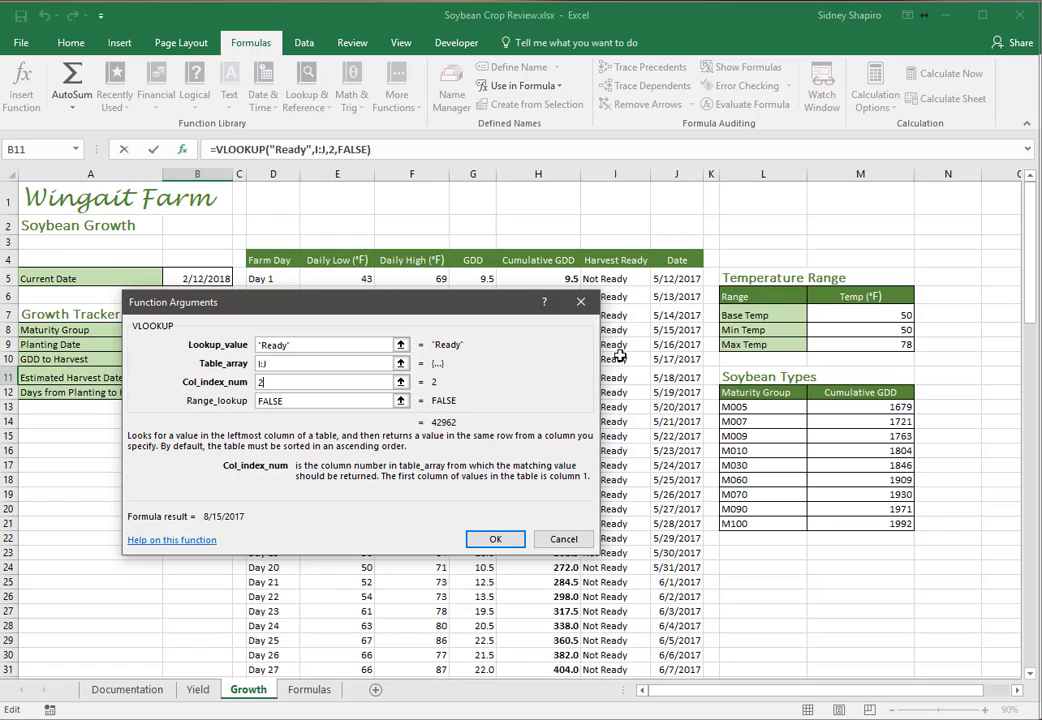
{"action": "left_click", "coordinate": [565, 541]}
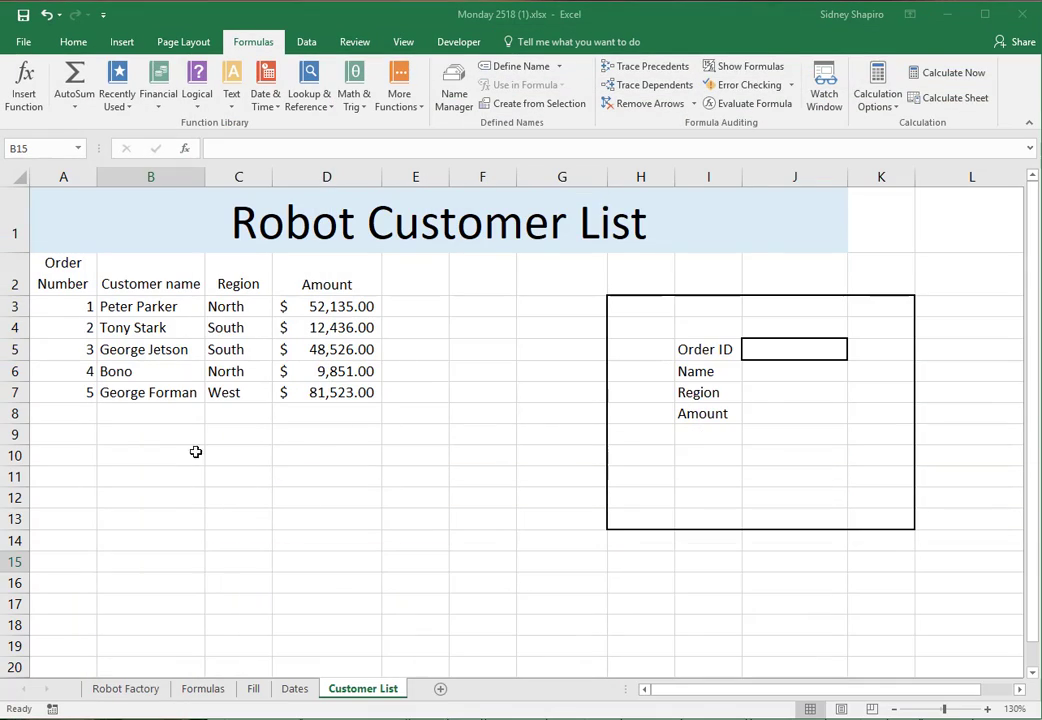
Test the lookup form on the Customer List sheet with Order IDs 1 and 3 in cell J5, leaving 3 entered.
{"action": "left_click", "coordinate": [786, 346]}
{"action": "type", "text": "1"}
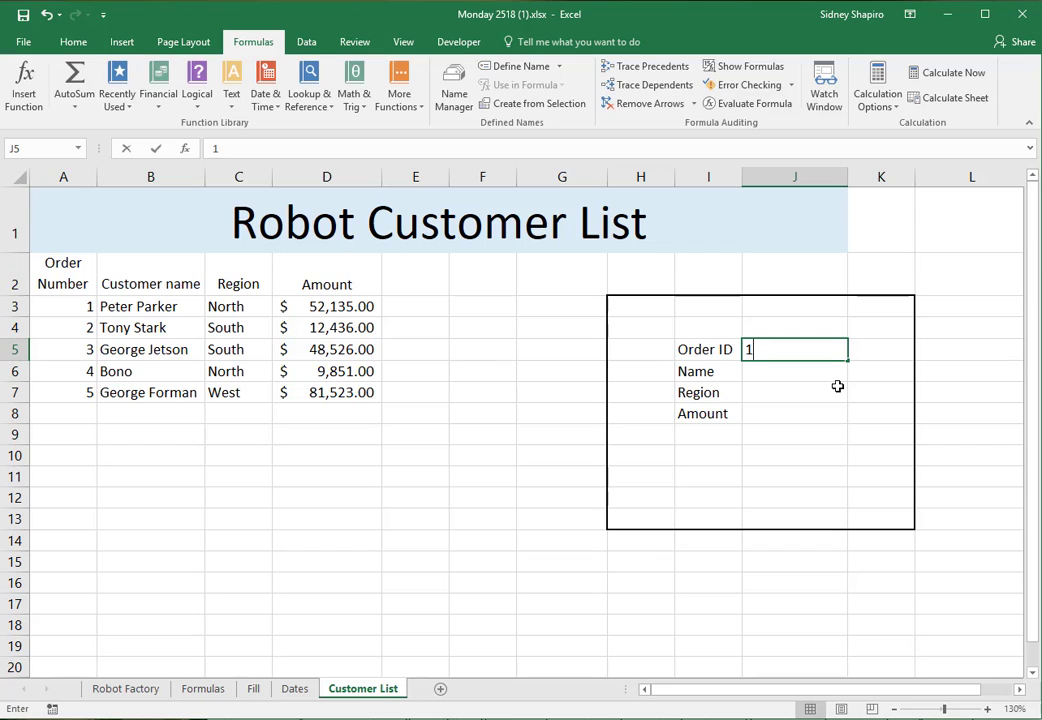
{"action": "left_click", "coordinate": [840, 332]}
{"action": "left_click", "coordinate": [807, 348]}
{"action": "type", "text": "3"}
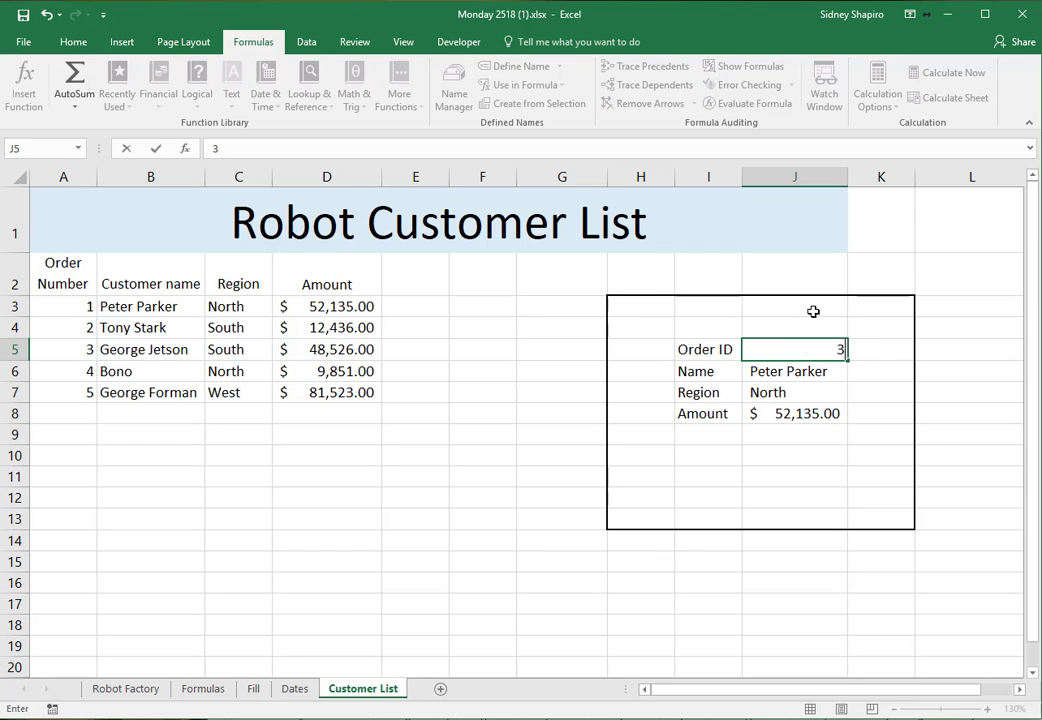
{"action": "left_click", "coordinate": [810, 328]}
{"action": "left_click", "coordinate": [803, 352]}
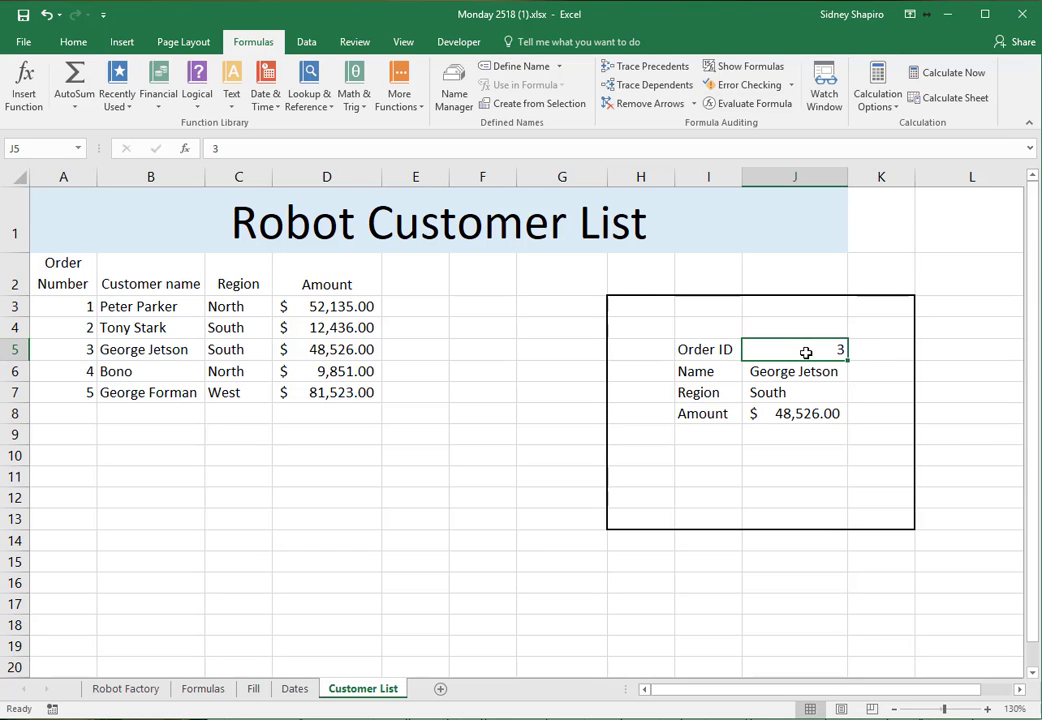